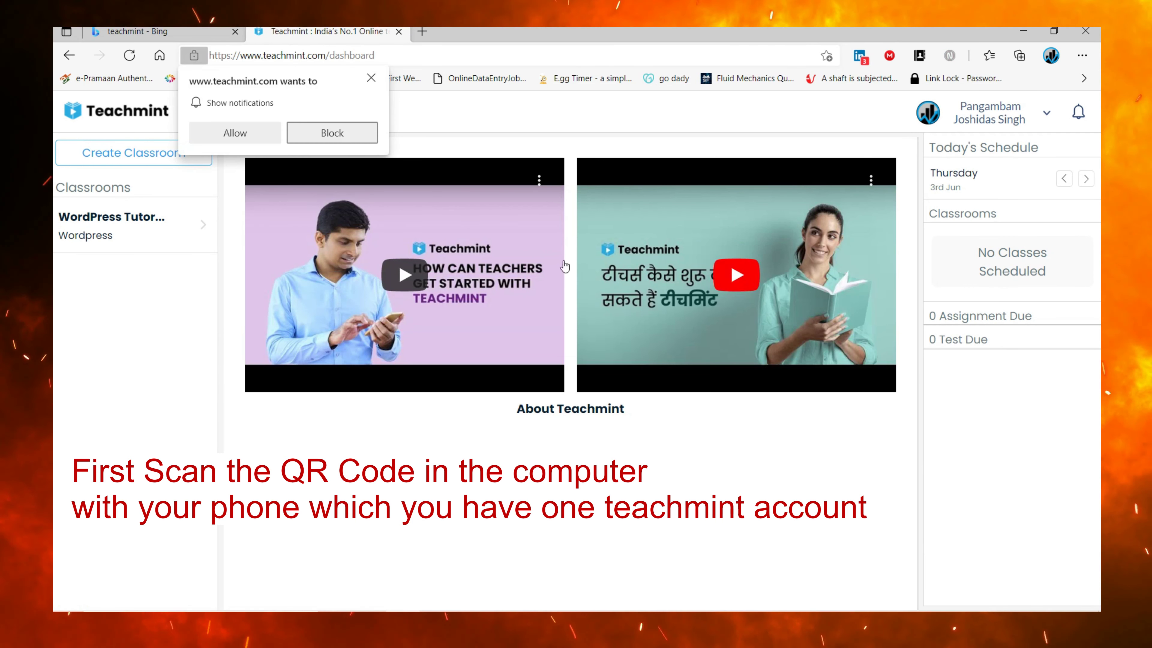
# Dismiss the site's request to show notifications
pyautogui.click(371, 78)
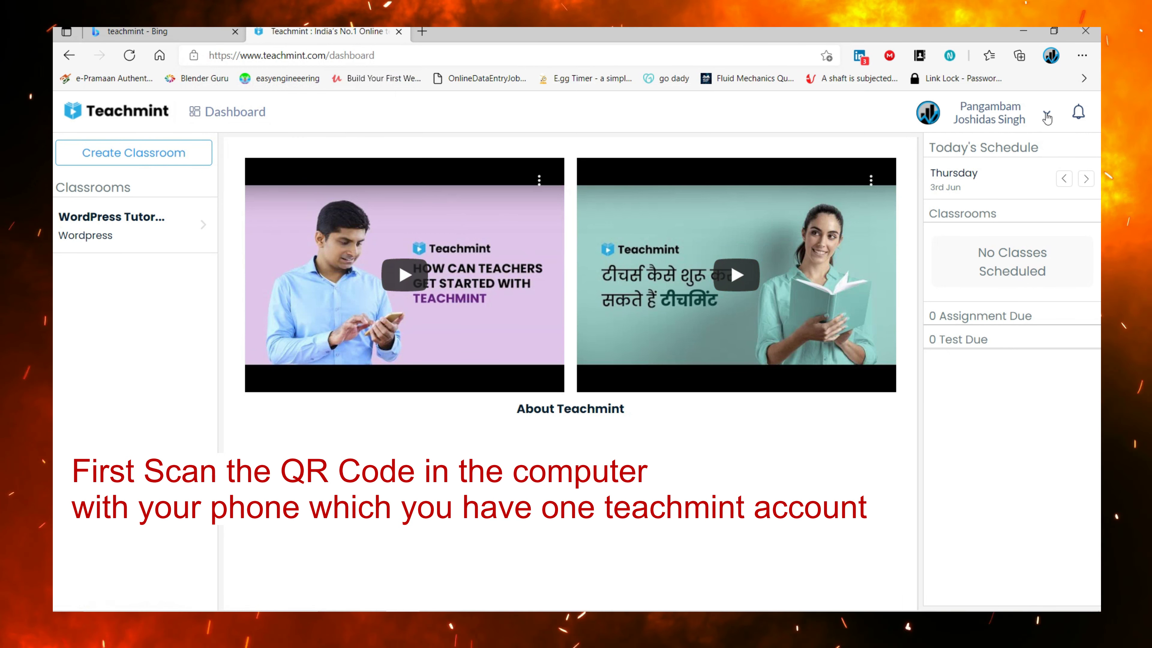
pyautogui.click(1046, 114)
pyautogui.click(1046, 117)
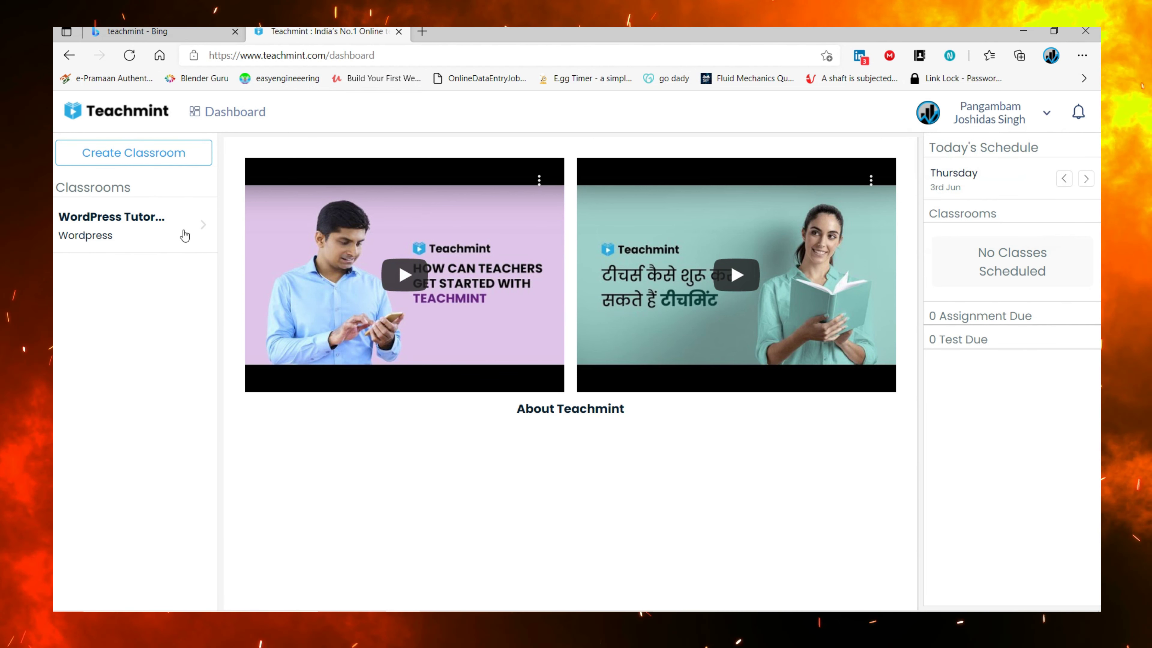
pyautogui.click(143, 154)
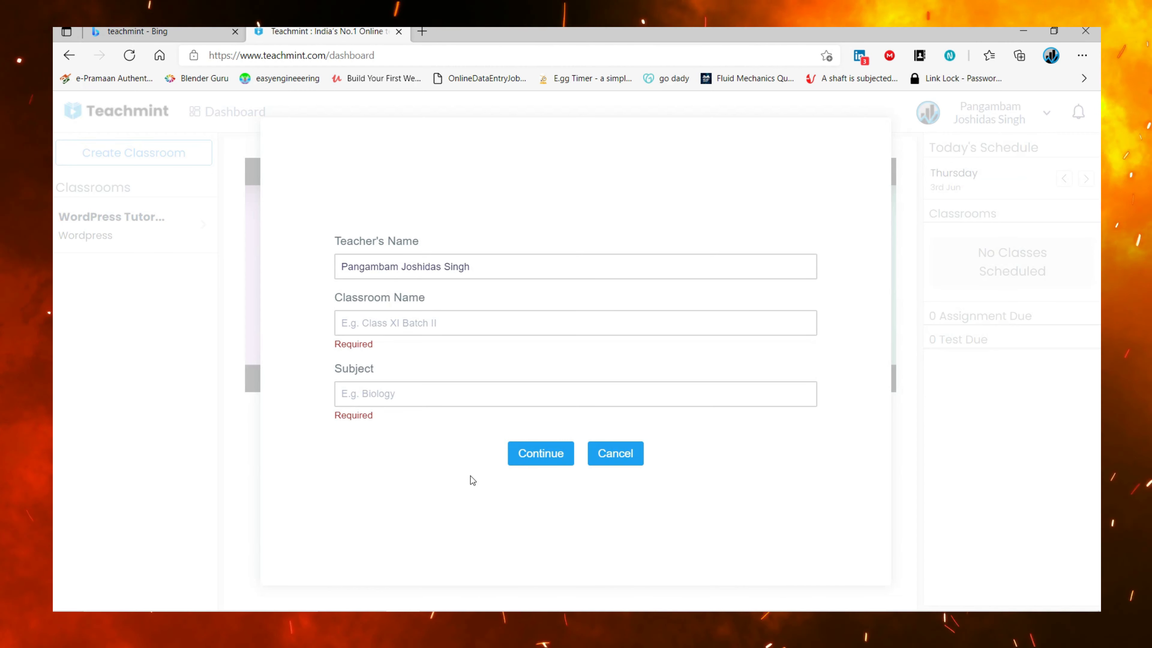
pyautogui.click(608, 457)
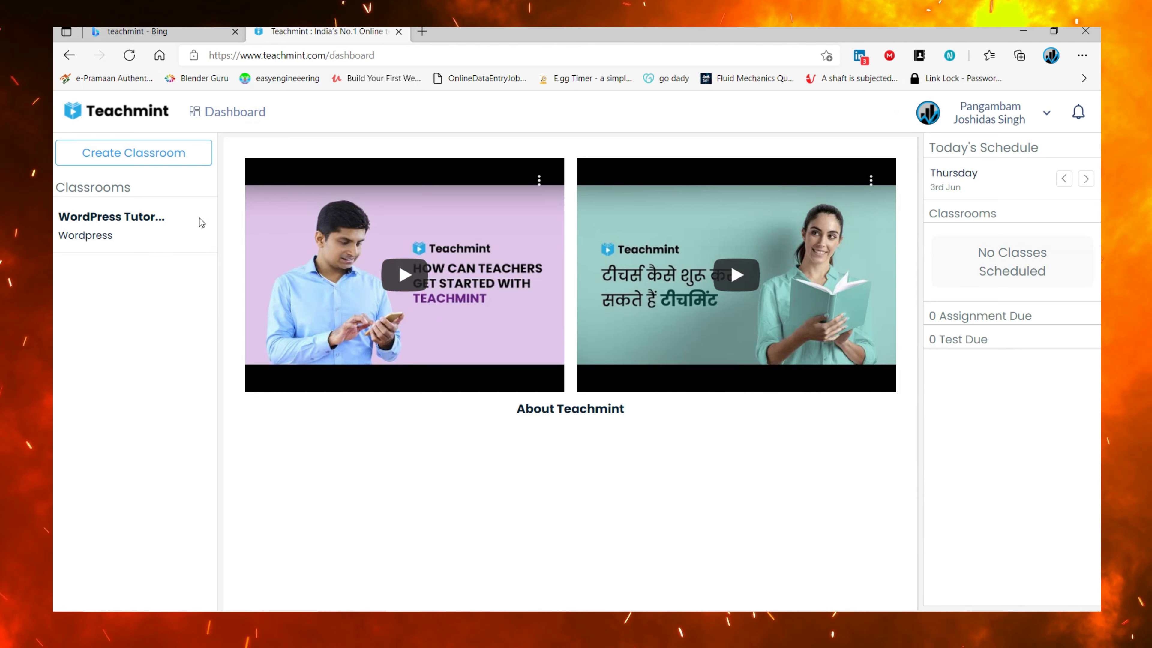
pyautogui.rightClick(121, 219)
pyautogui.click(700, 524)
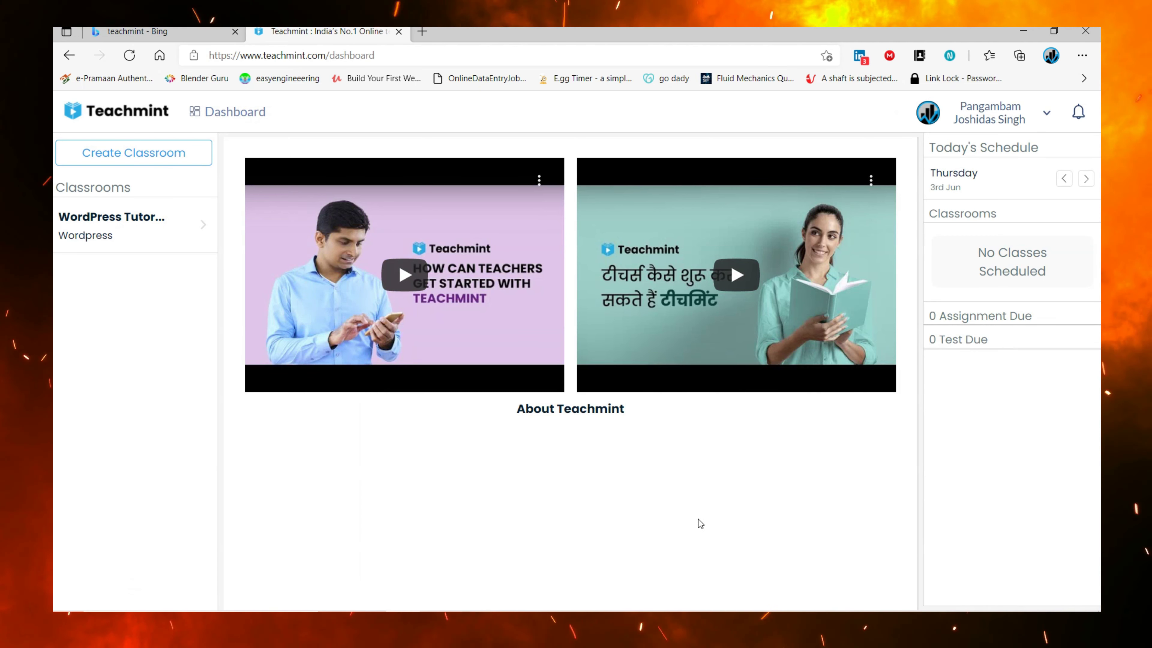
# Start a new classroom named "Demo class" with the subject "Sample" and continue to its schedule
pyautogui.click(171, 161)
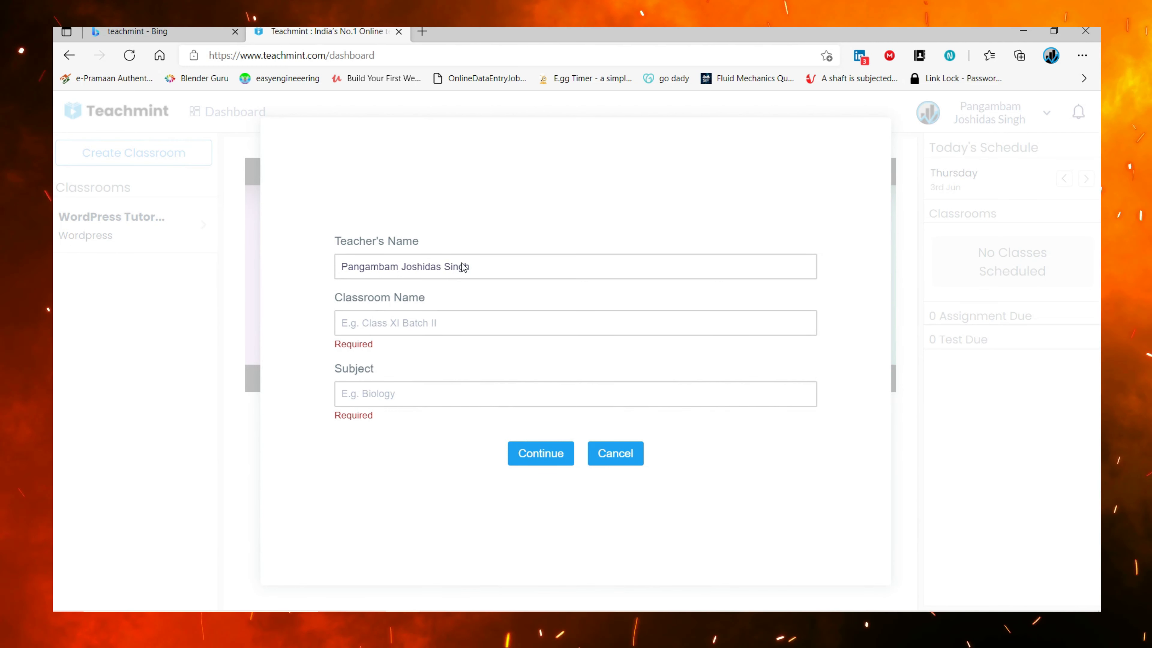
pyautogui.click(440, 330)
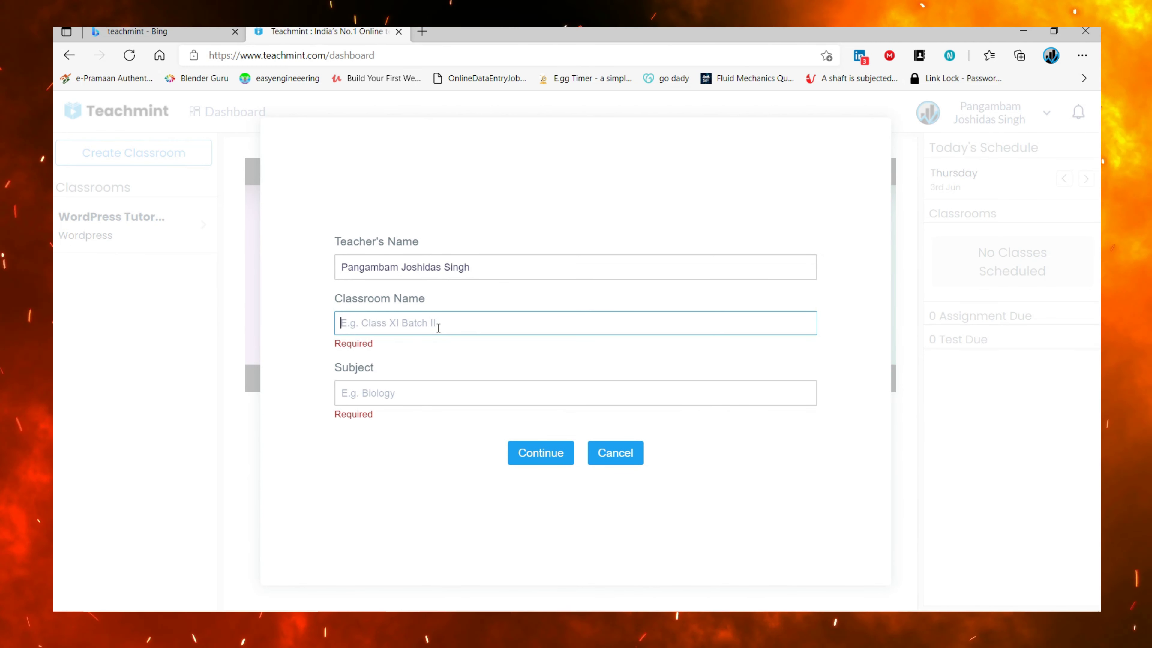
pyautogui.write('D')
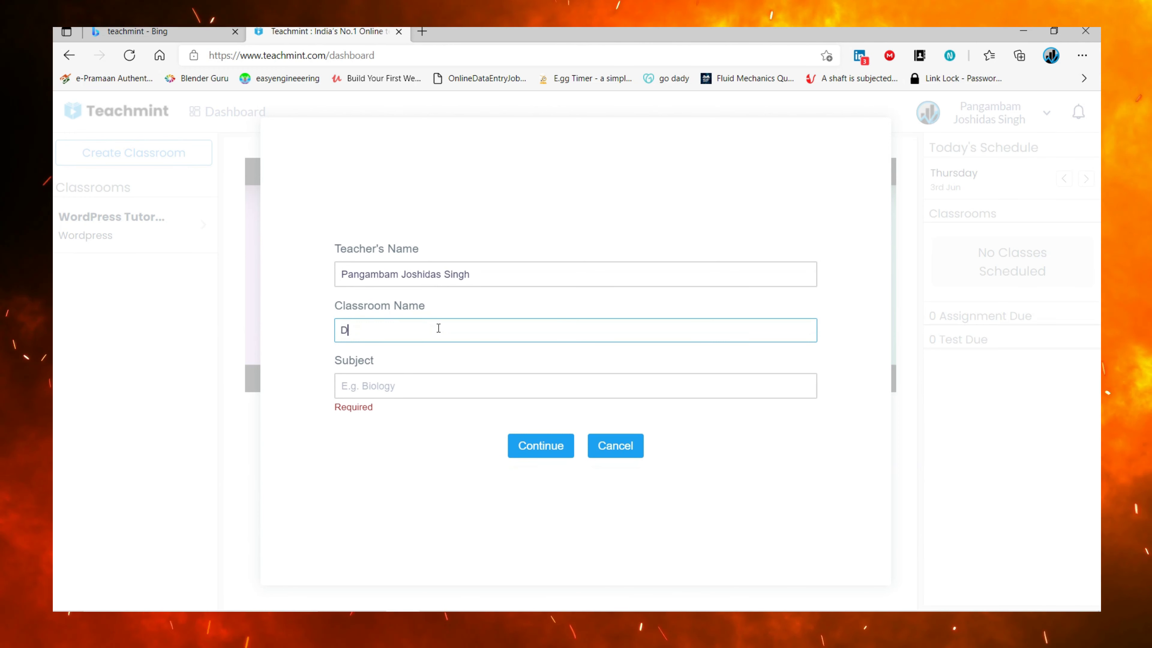
pyautogui.write('emo ')
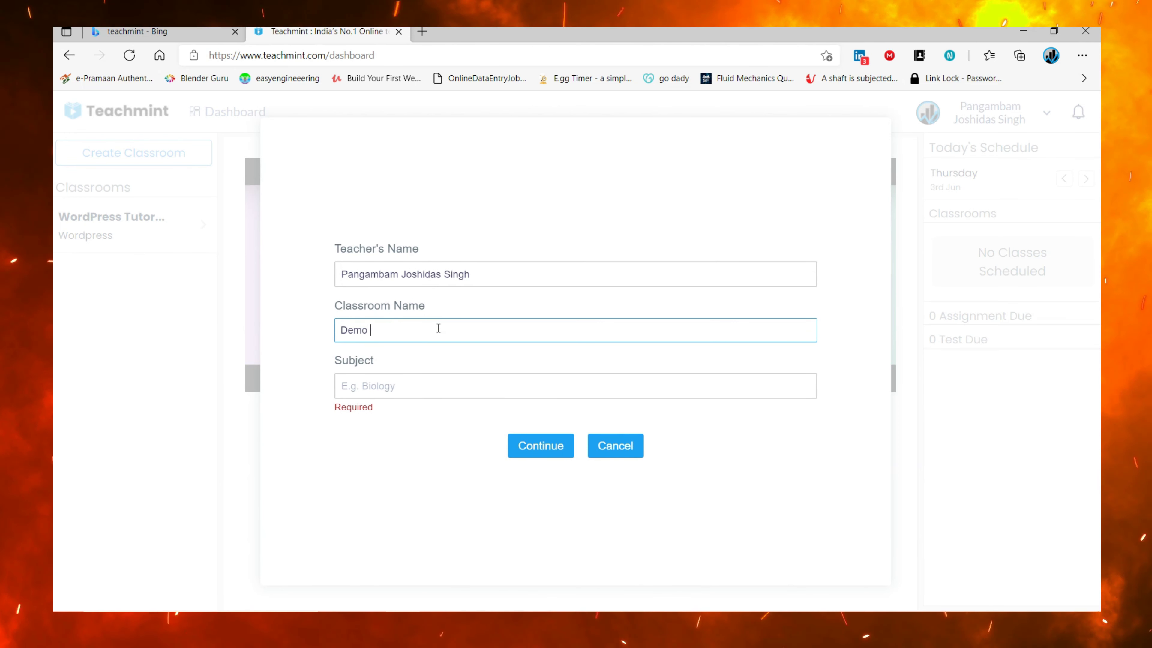
pyautogui.write('class')
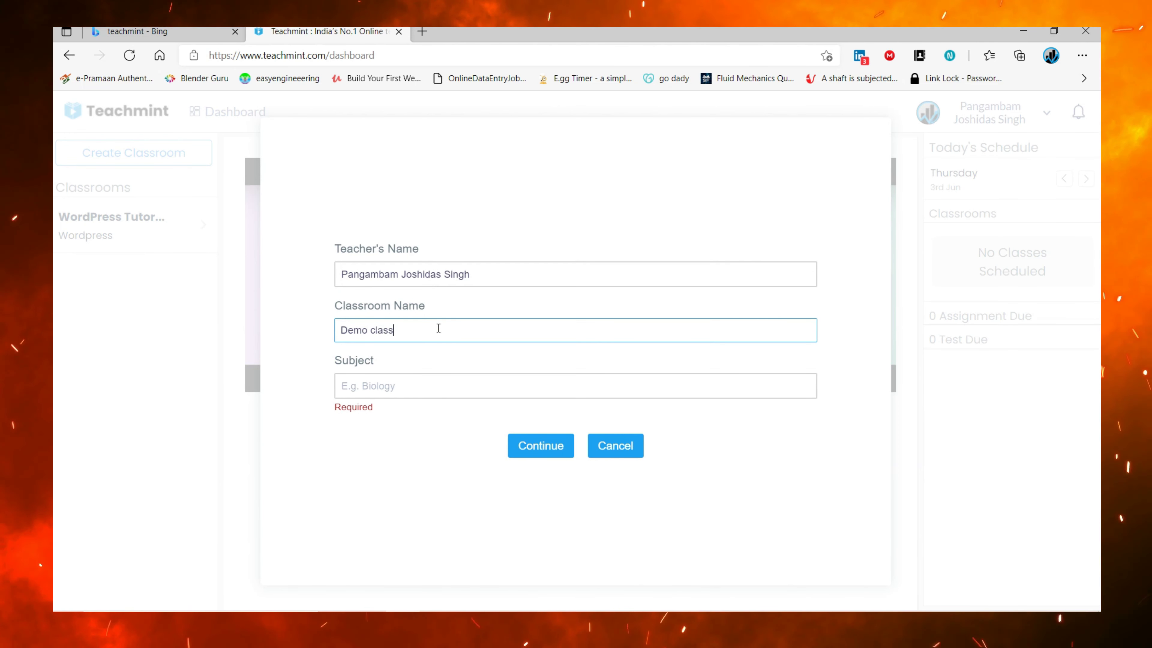
pyautogui.click(420, 389)
pyautogui.write('A')
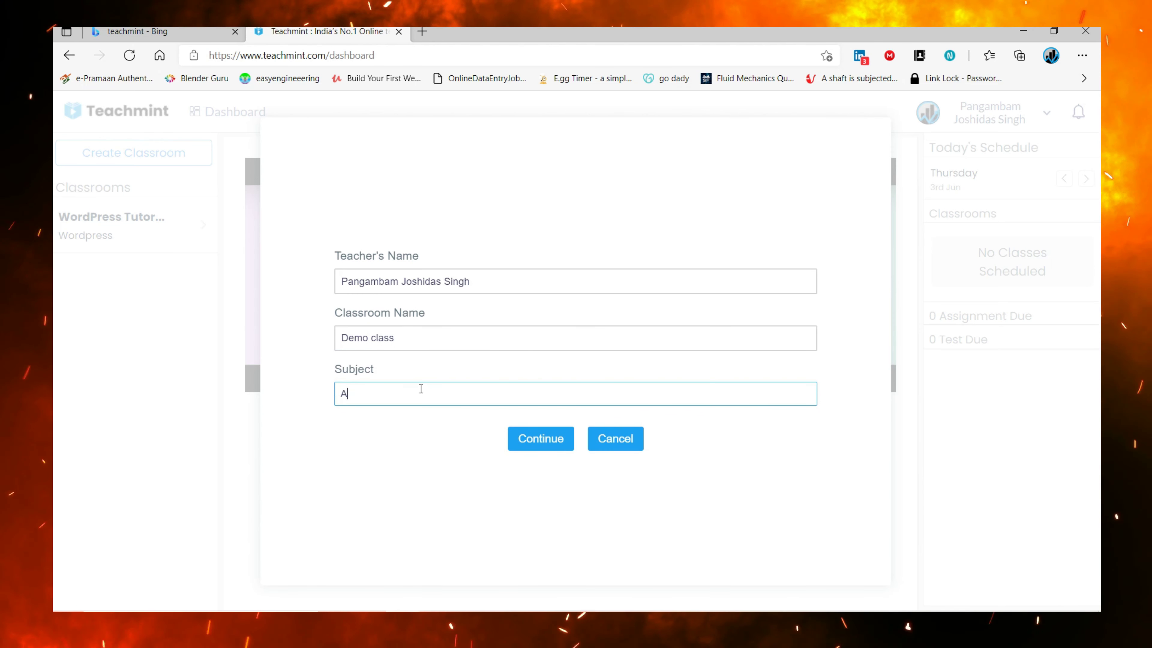
pyautogui.press('BackSpace')
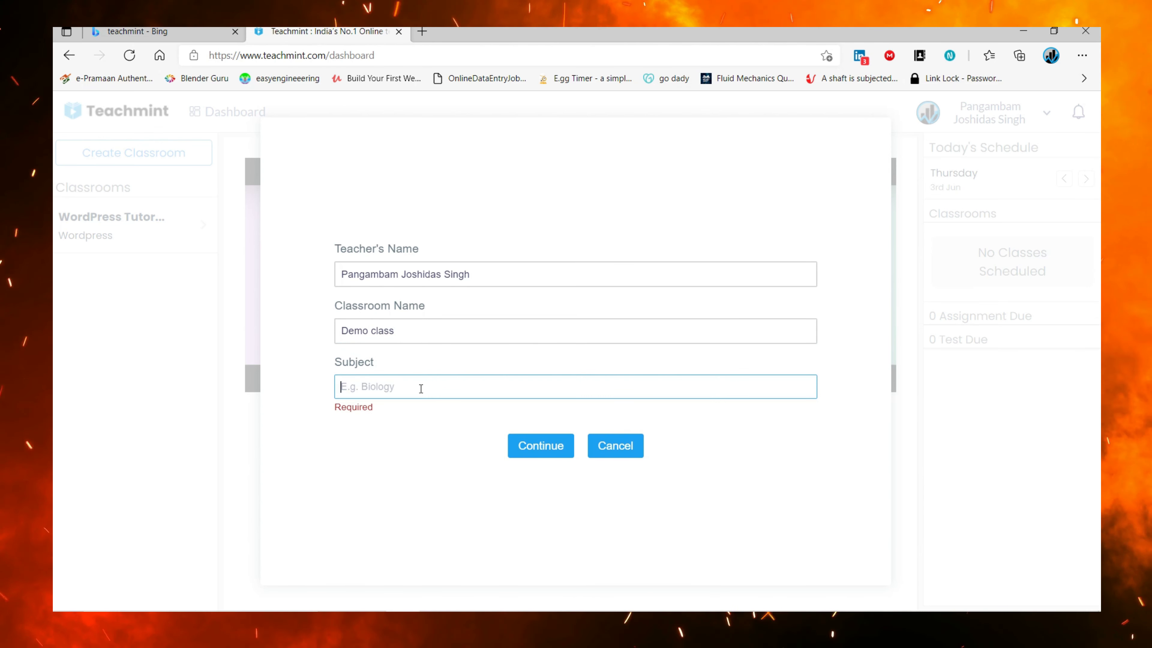
pyautogui.write('Sample')
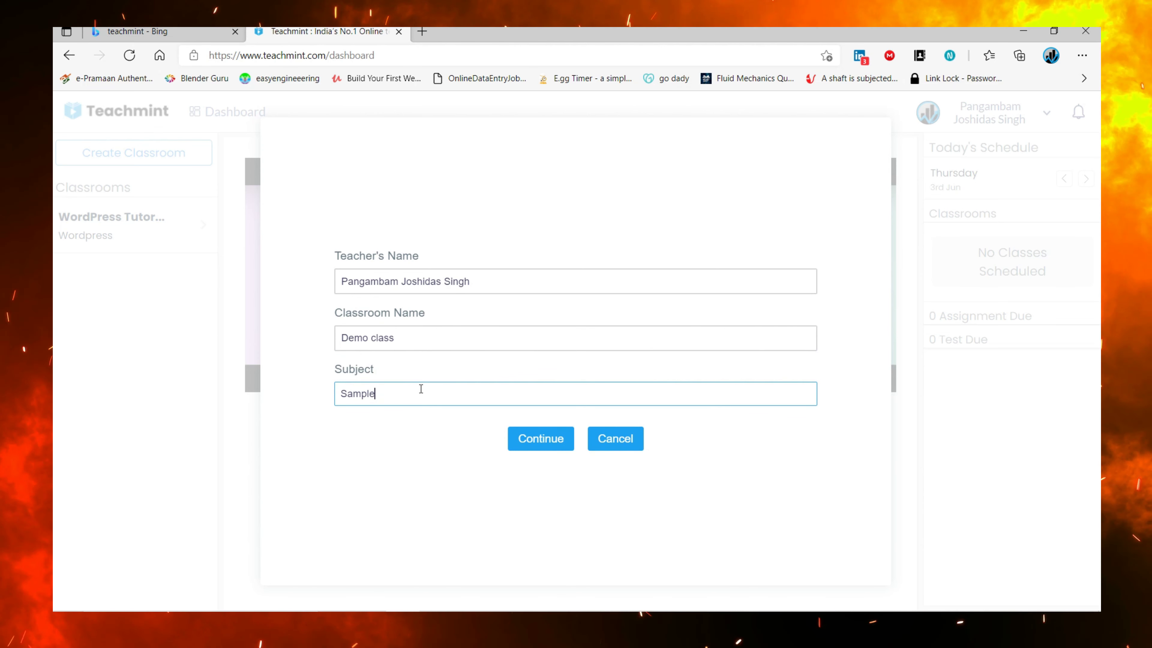
pyautogui.click(528, 439)
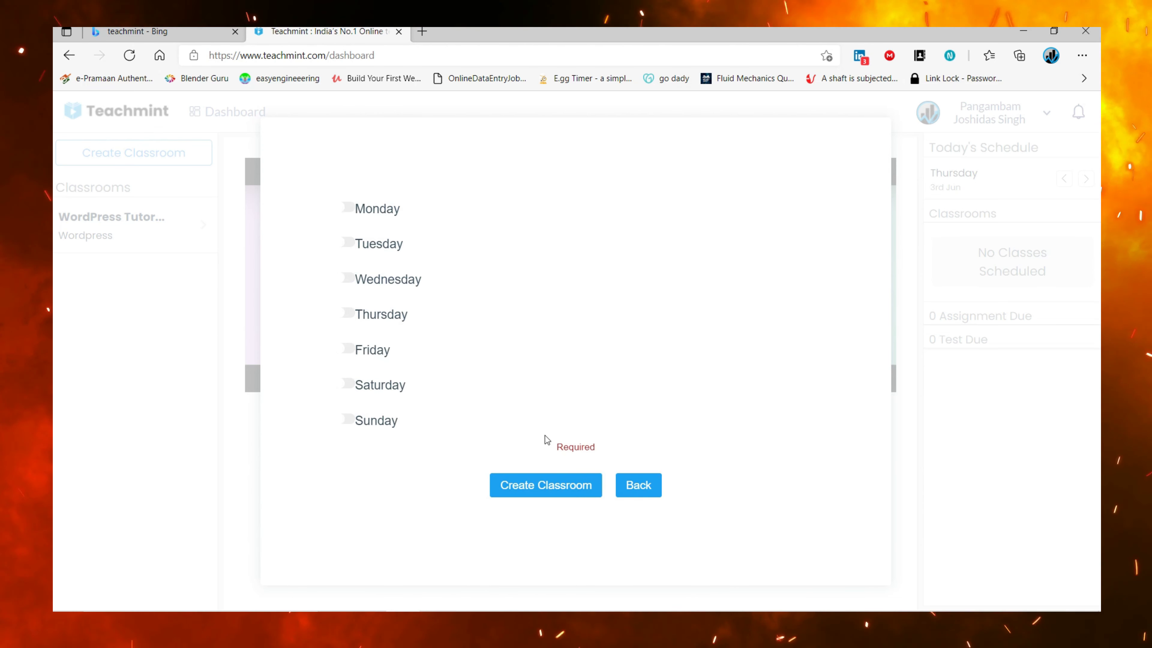
# Schedule the classroom for Monday through Friday with the default 9:00 AM to 10:00 AM times and create it
pyautogui.click(346, 210)
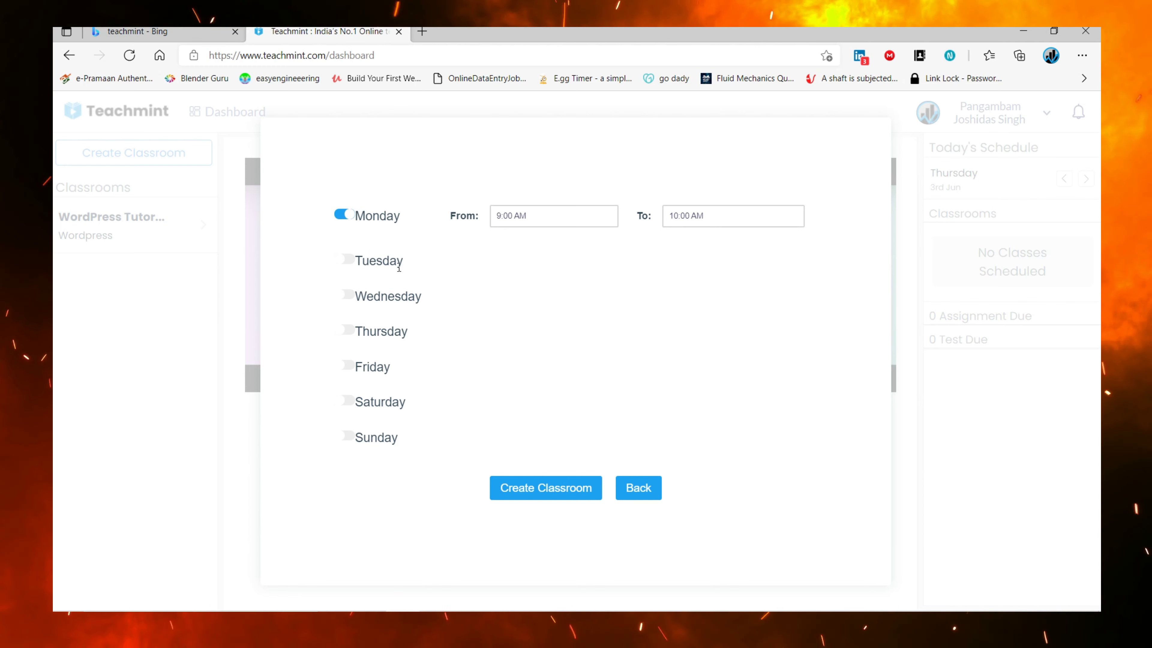
pyautogui.click(347, 260)
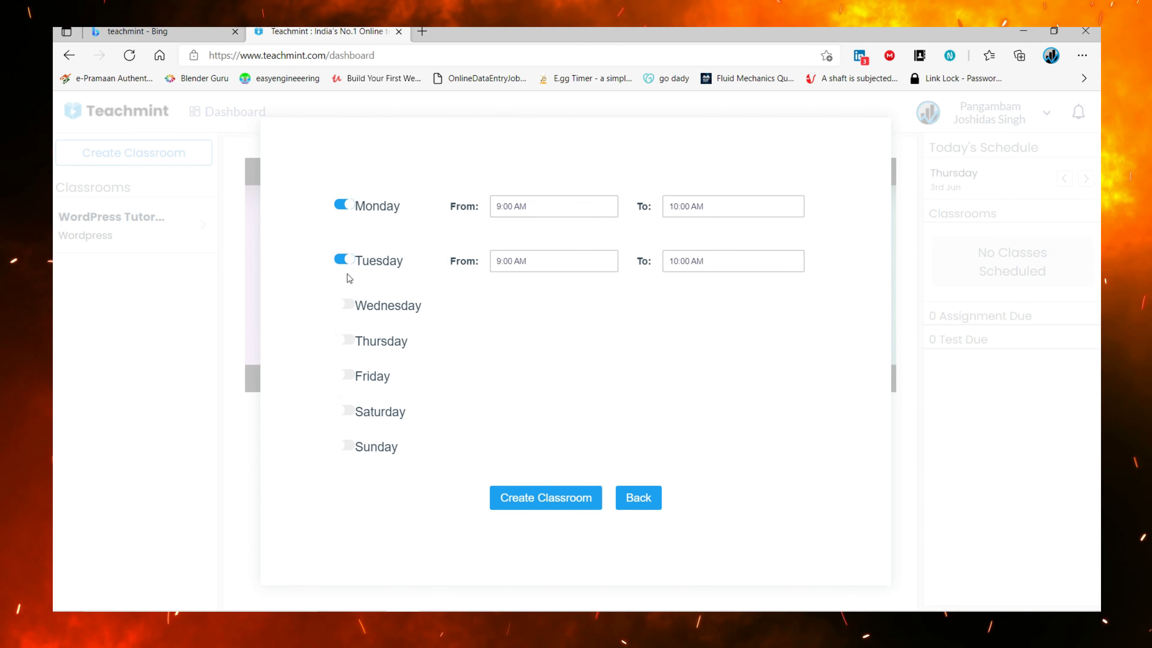
pyautogui.click(347, 305)
pyautogui.click(347, 351)
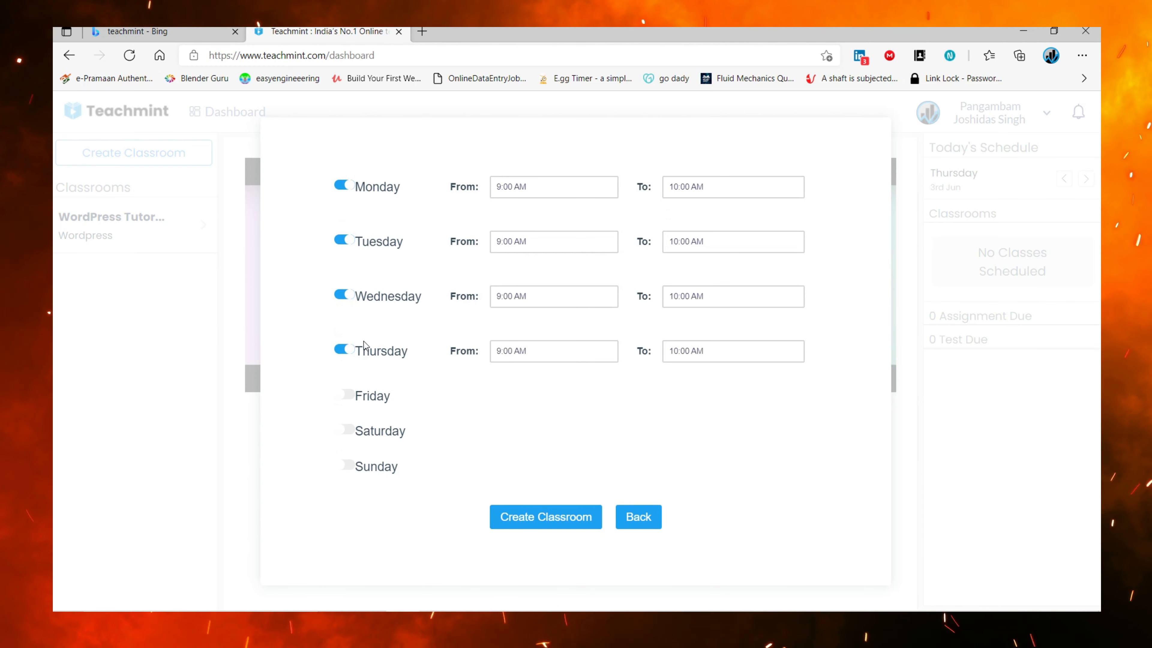
pyautogui.click(346, 395)
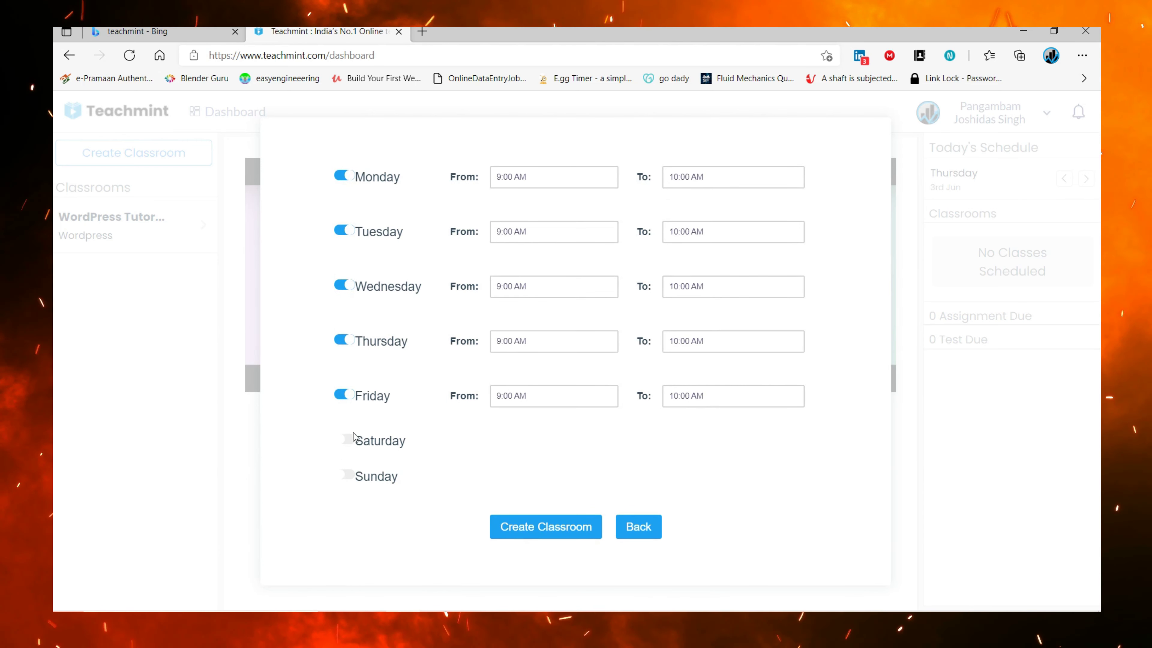
pyautogui.click(525, 538)
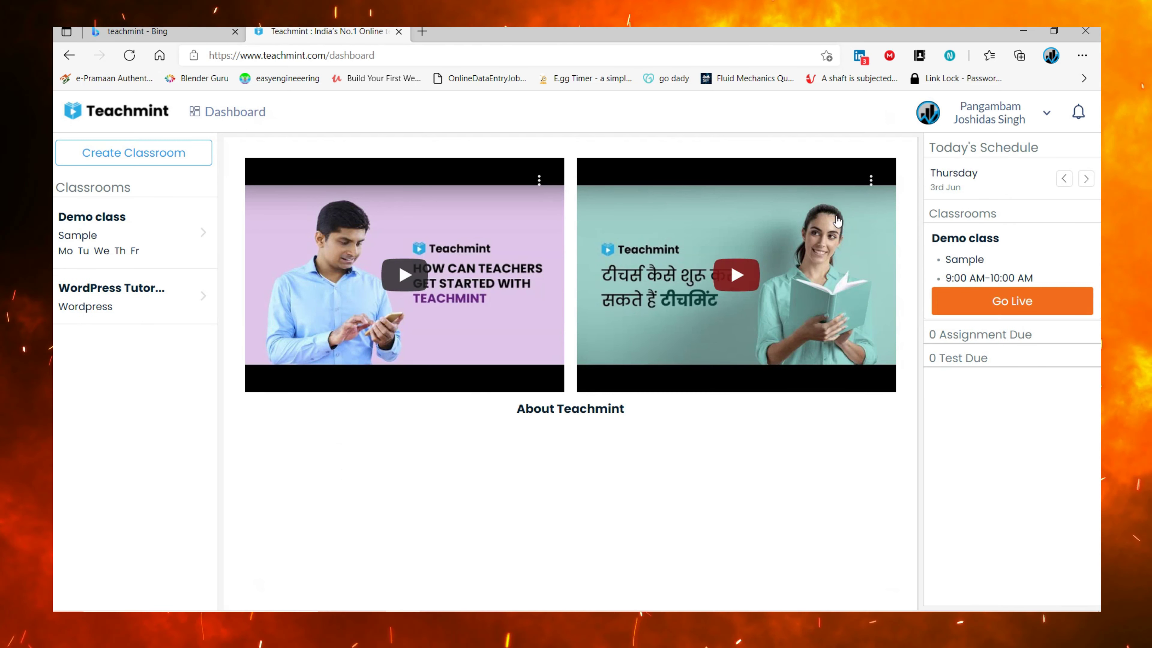
# Open the Demo class summary and copy its classroom ID
pyautogui.click(144, 237)
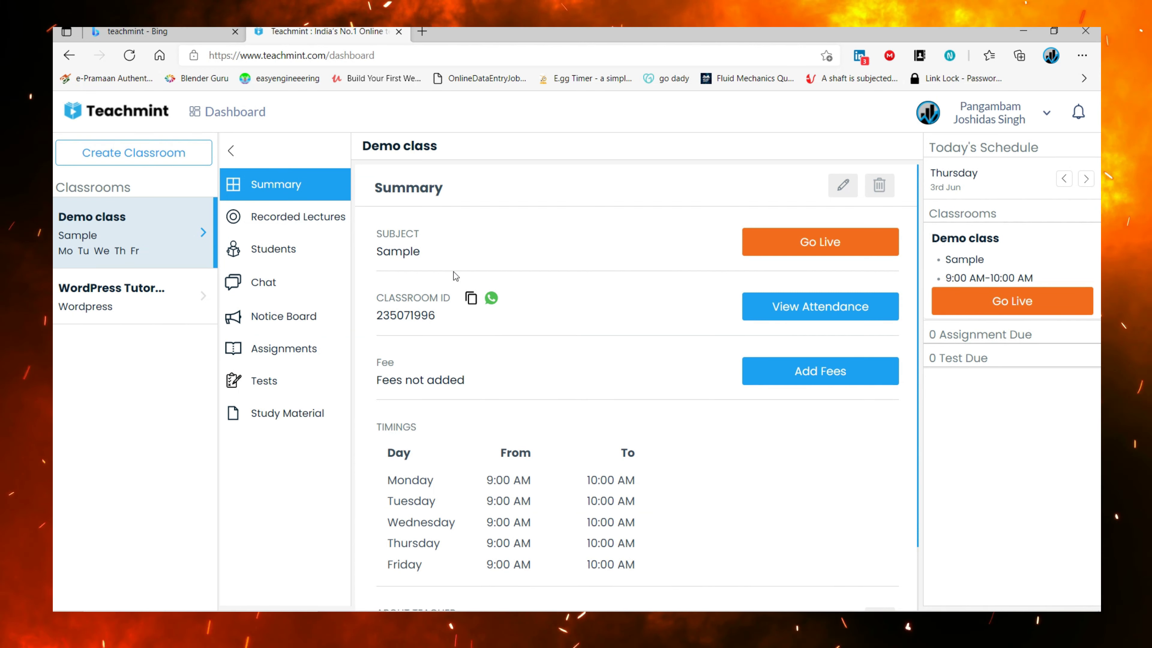
pyautogui.click(471, 299)
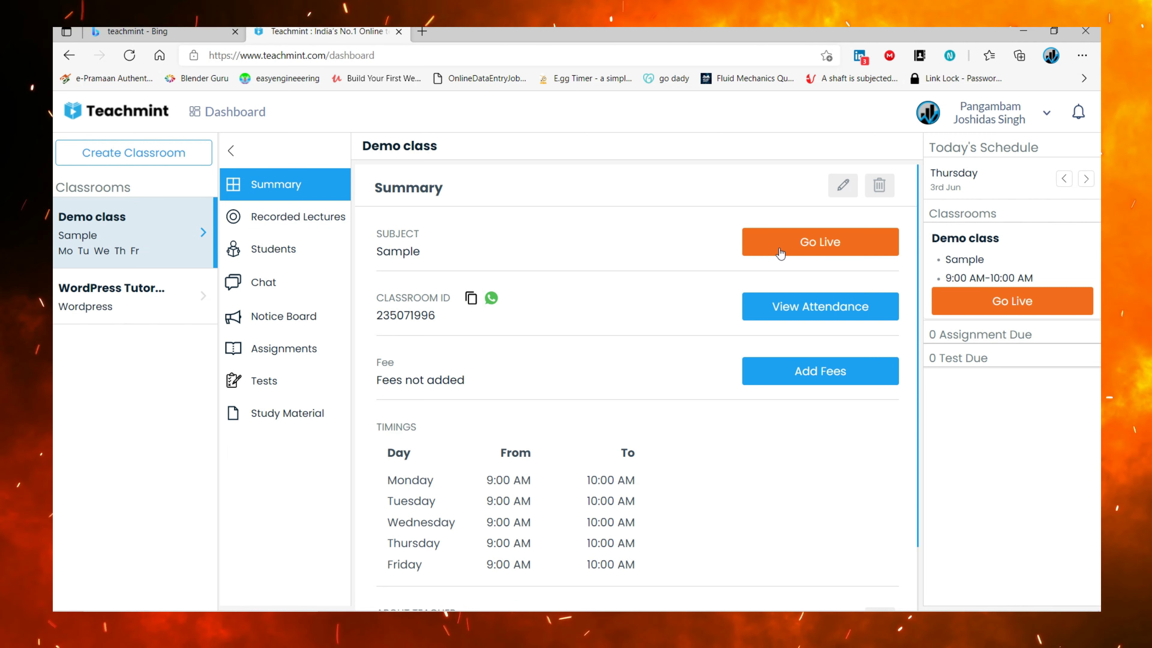
# View the Demo class attendance and the notice board's new announcement form, leaving the form without creating a notice
pyautogui.click(803, 320)
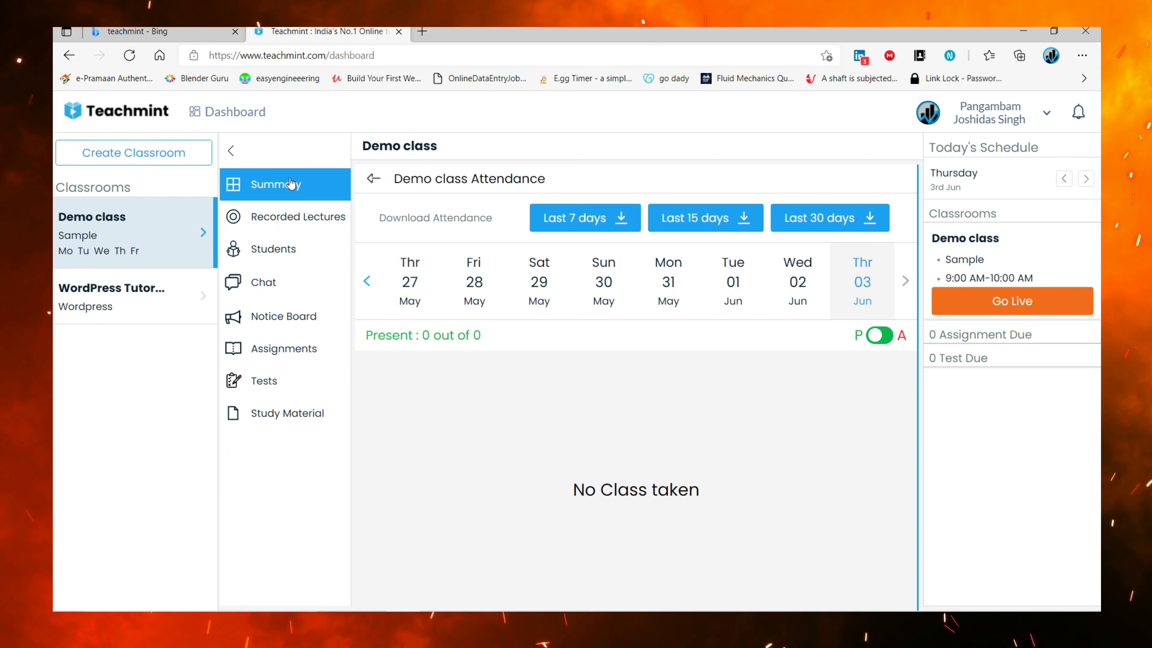
pyautogui.click(305, 323)
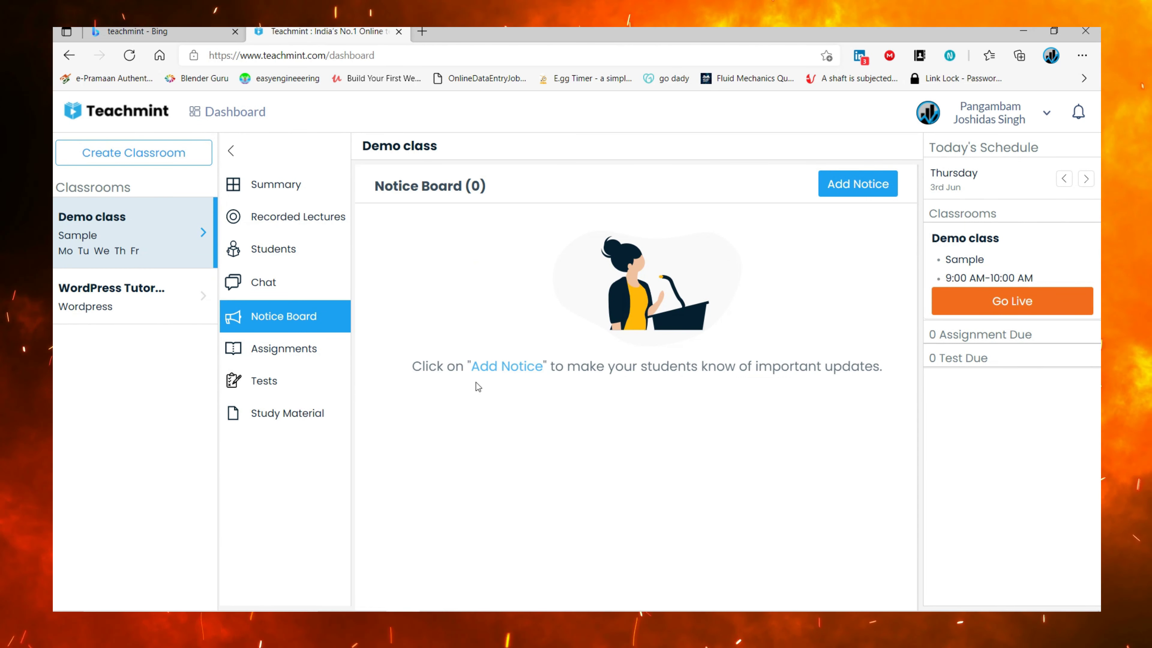
pyautogui.click(830, 183)
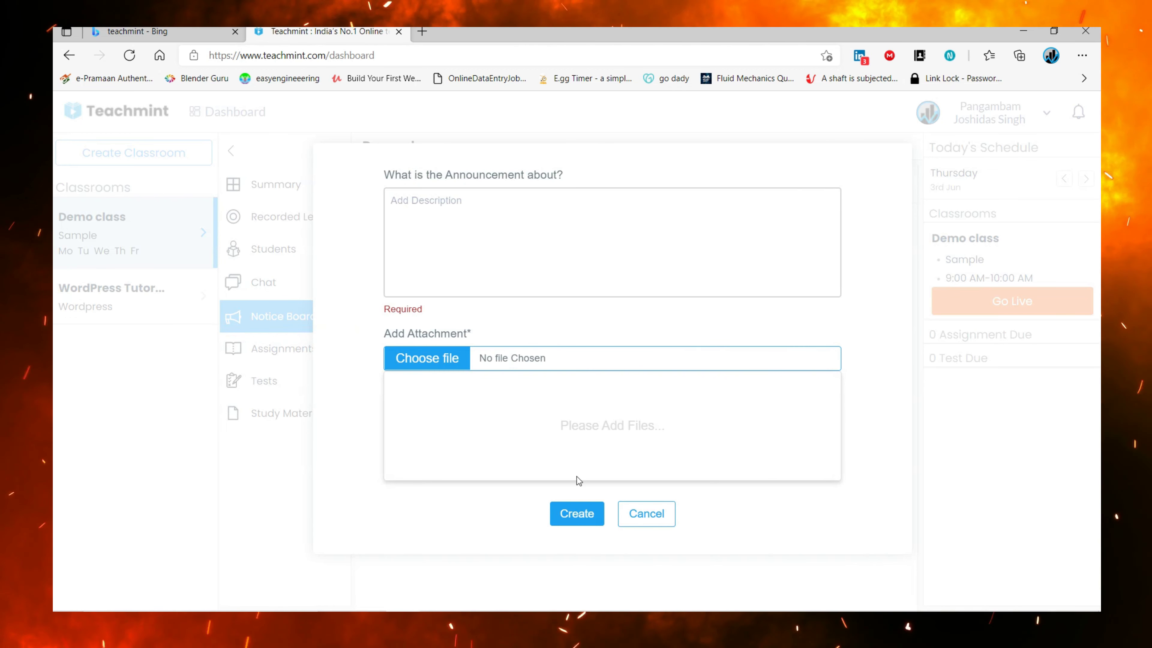
pyautogui.click(666, 521)
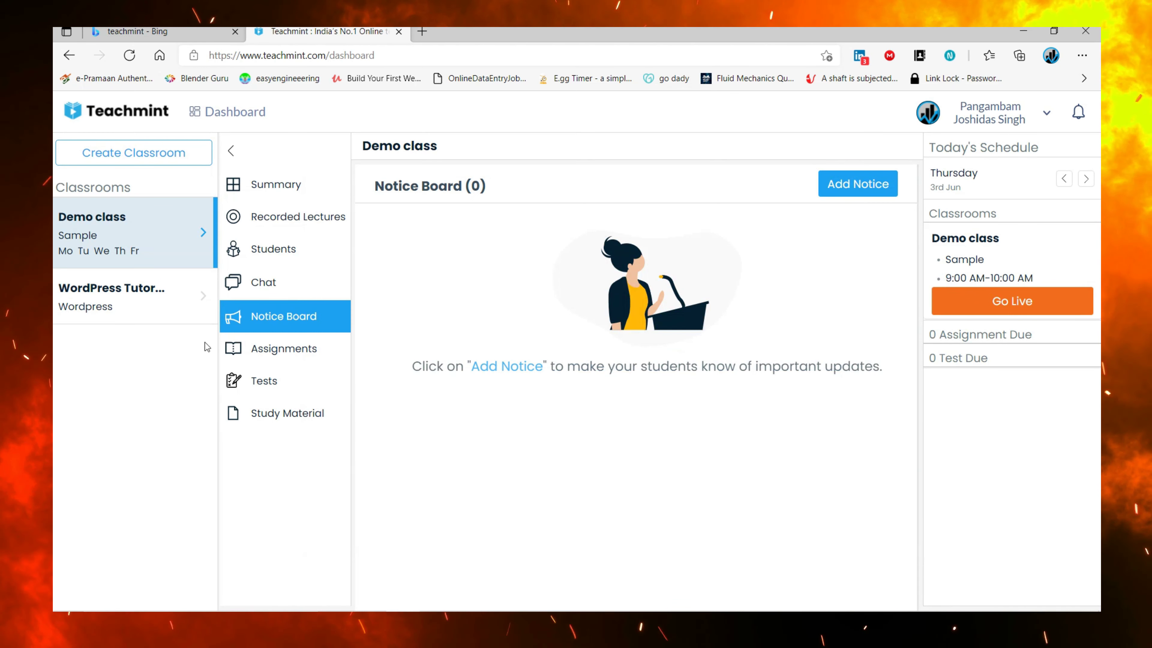
# Start a Demo class assignment with the topic "demo" and description "demo sample", and continue to the question paper upload
pyautogui.click(291, 358)
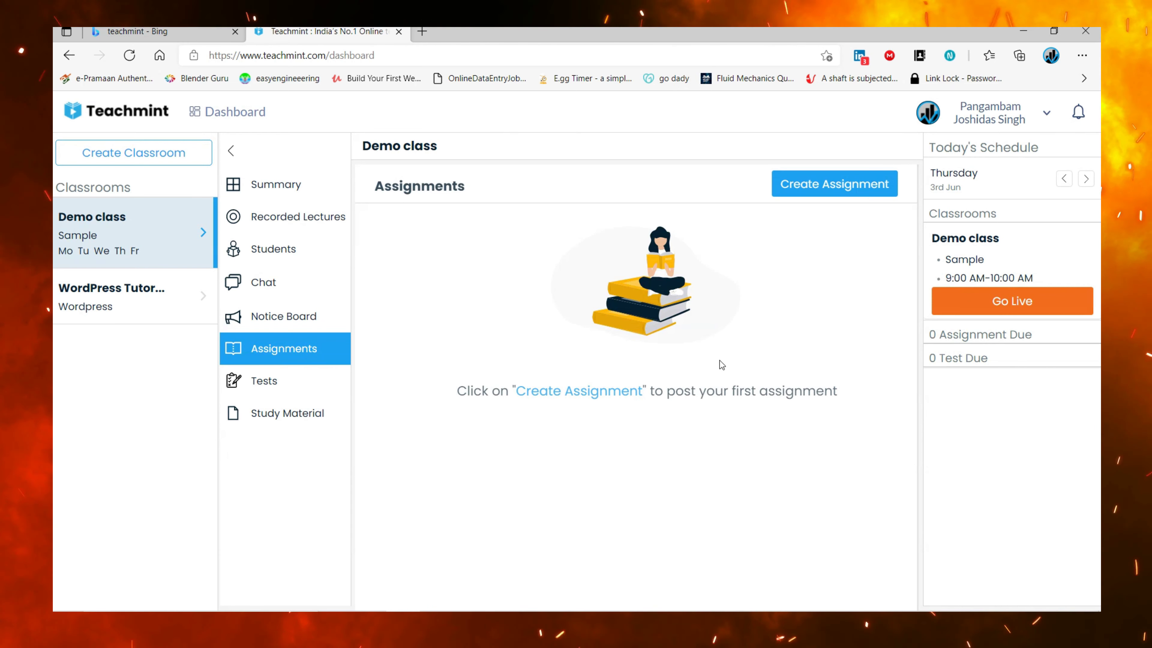
pyautogui.click(850, 183)
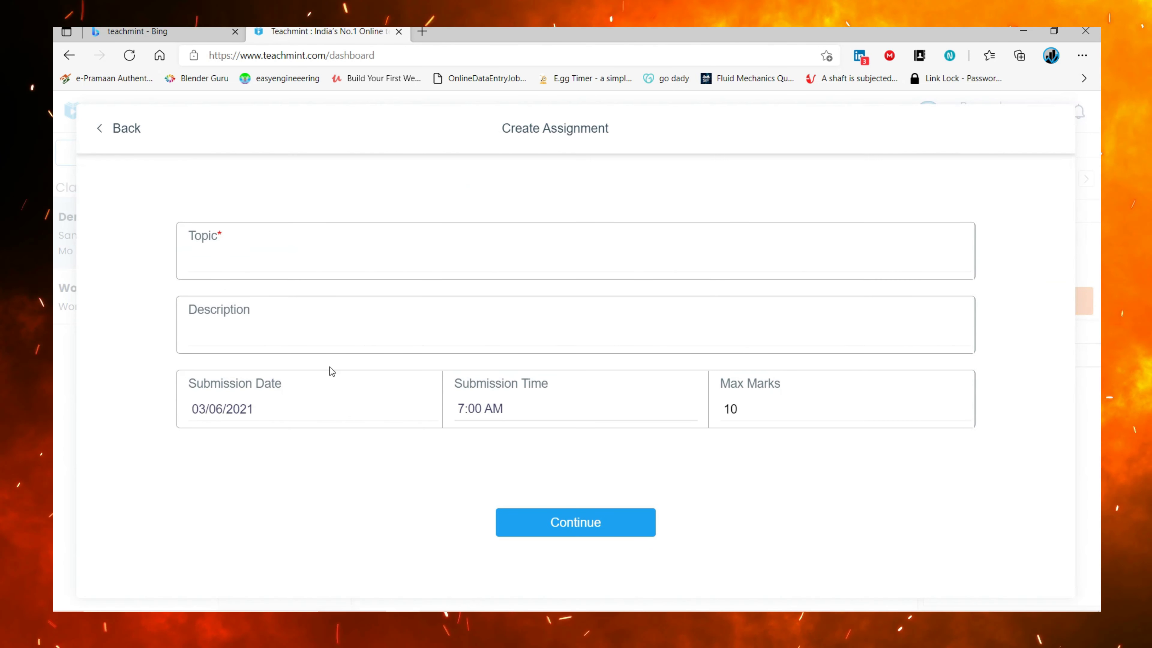
pyautogui.click(402, 330)
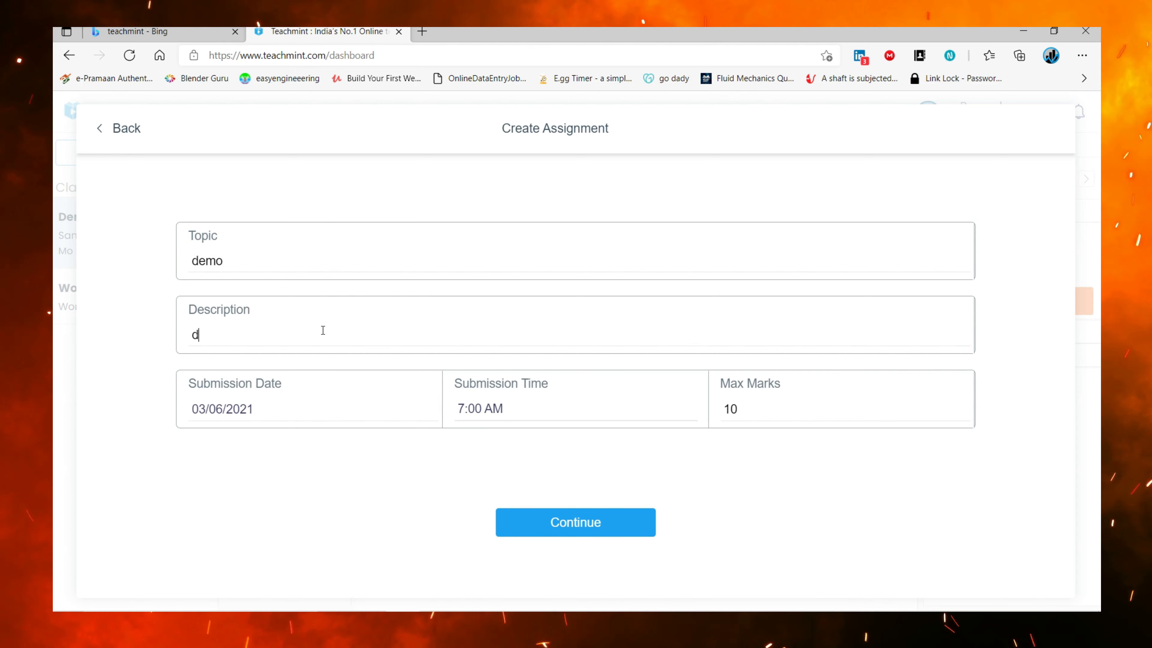
pyautogui.write('demo s')
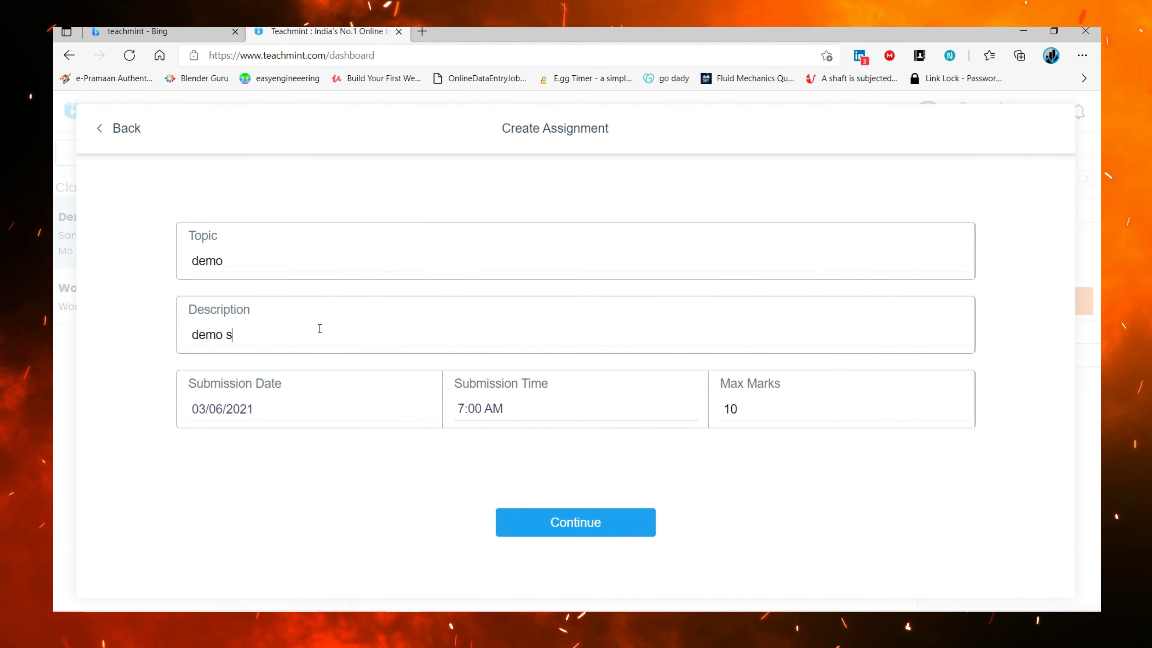
pyautogui.write('ample')
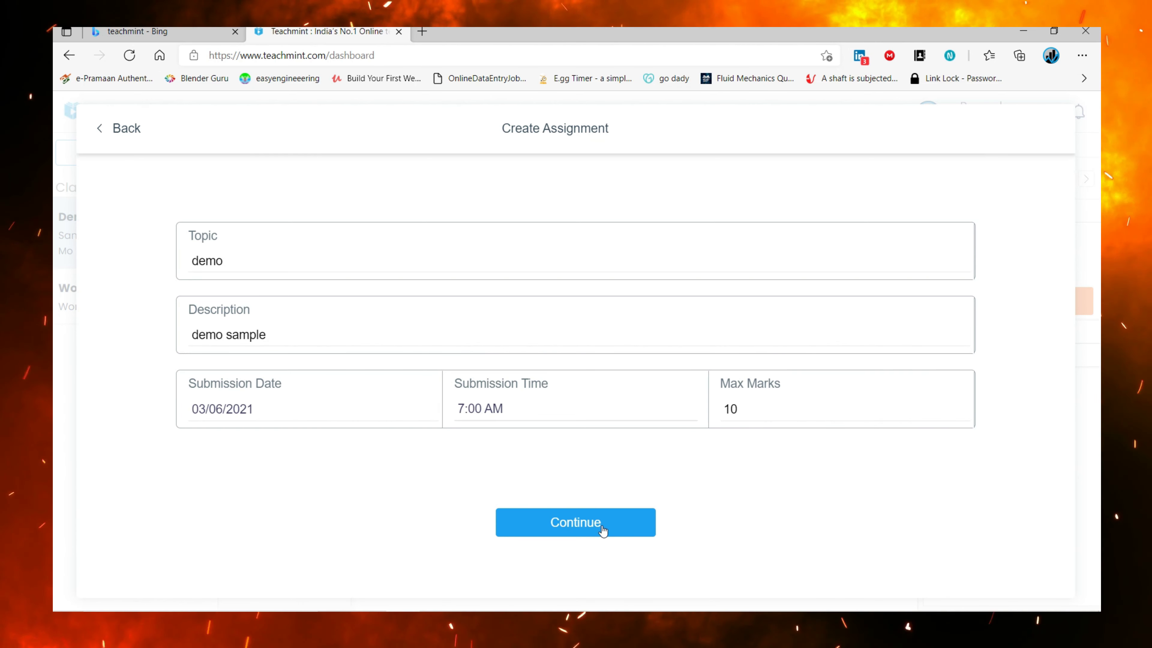
pyautogui.click(579, 530)
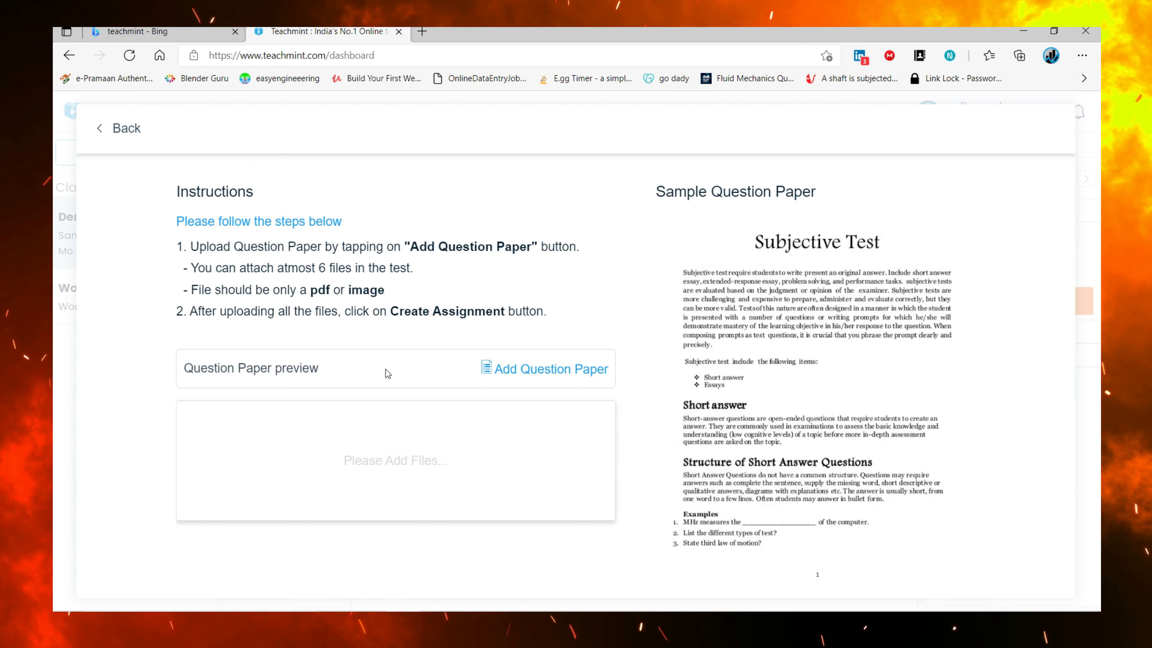
# Attach OIP.jpg from the Downloads folder as the question paper and create the assignment
pyautogui.click(533, 377)
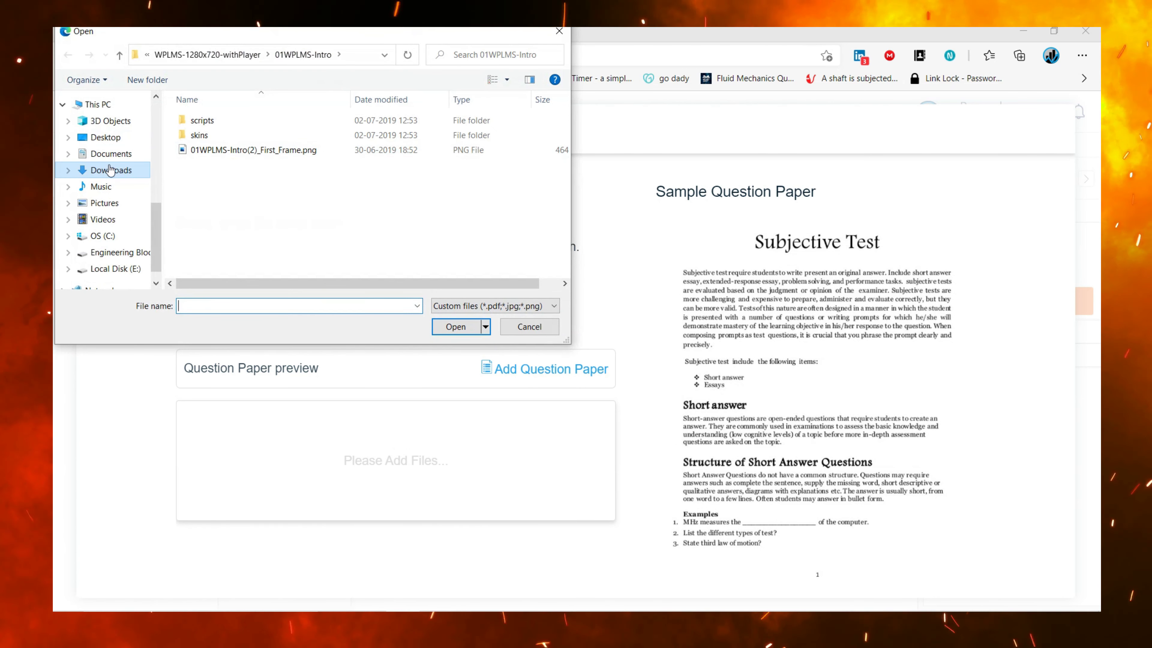
pyautogui.click(130, 169)
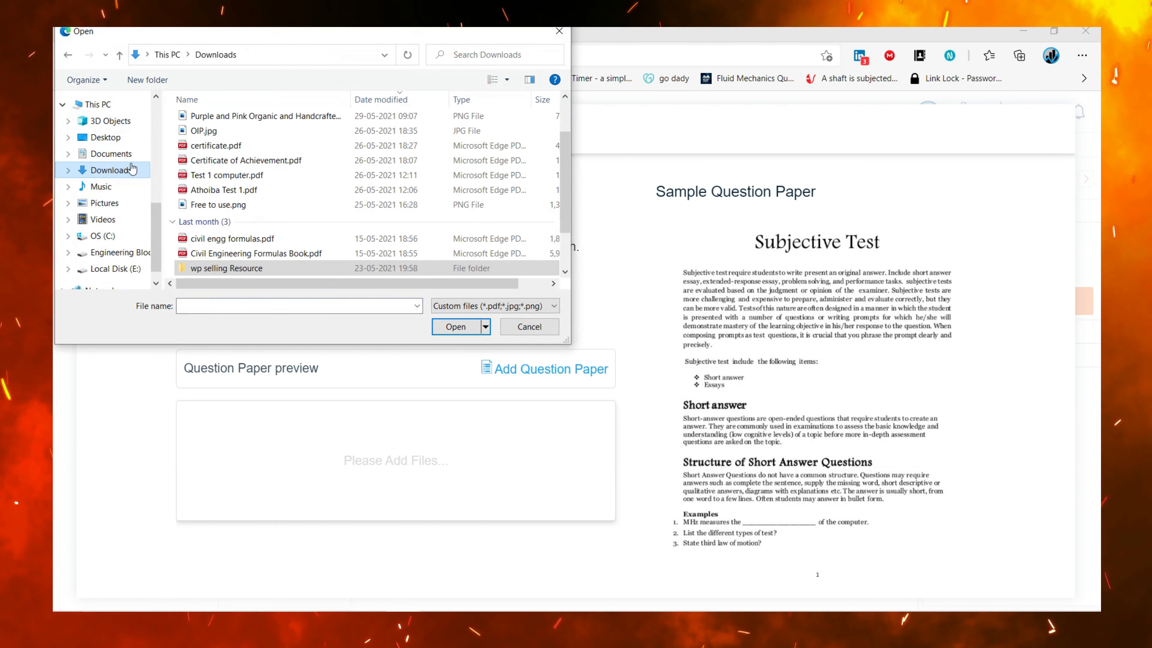
pyautogui.click(203, 131)
pyautogui.click(454, 327)
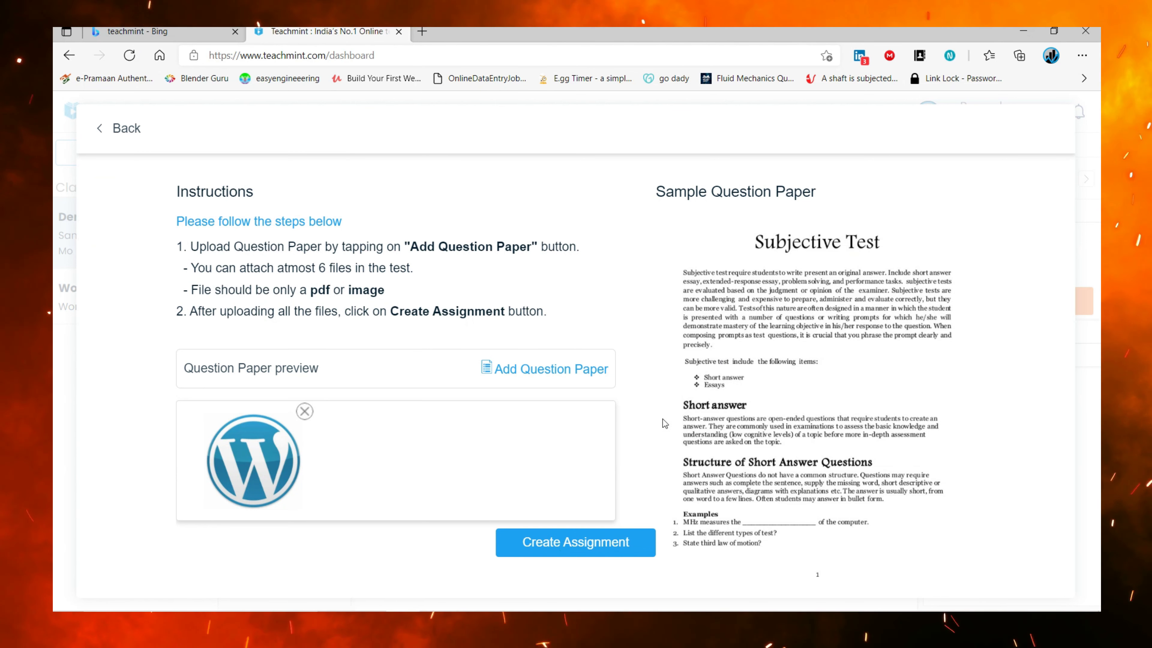
pyautogui.click(573, 544)
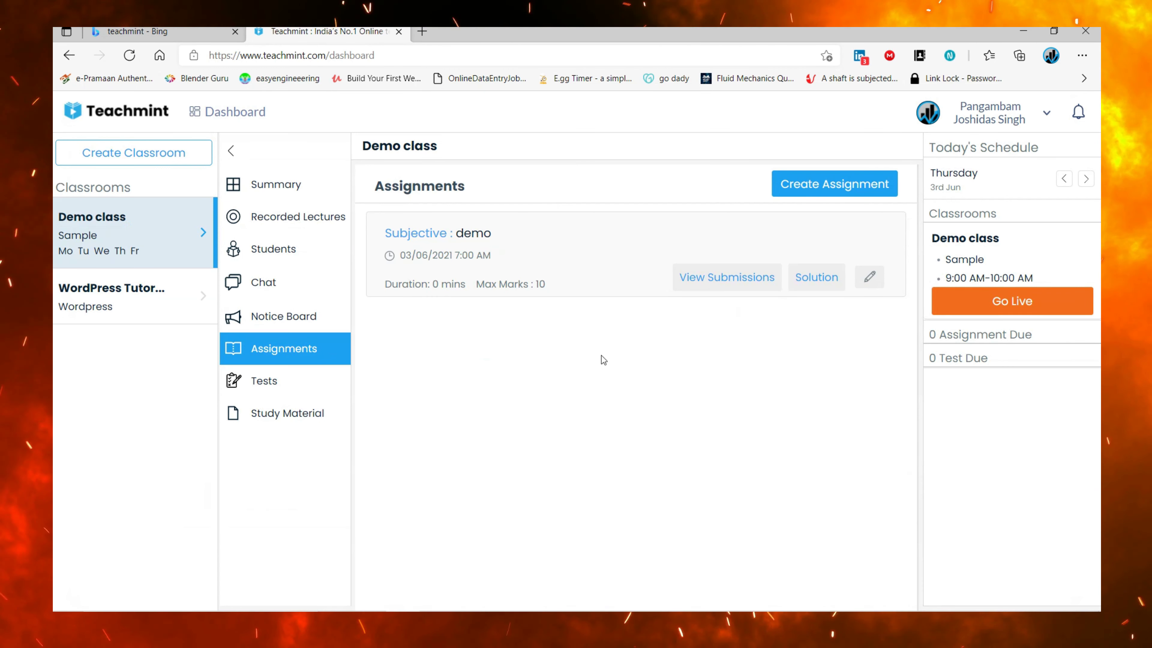
# View the demo assignment's submissions, then add Untitled design.png from the Downloads folder as its solution
pyautogui.click(734, 284)
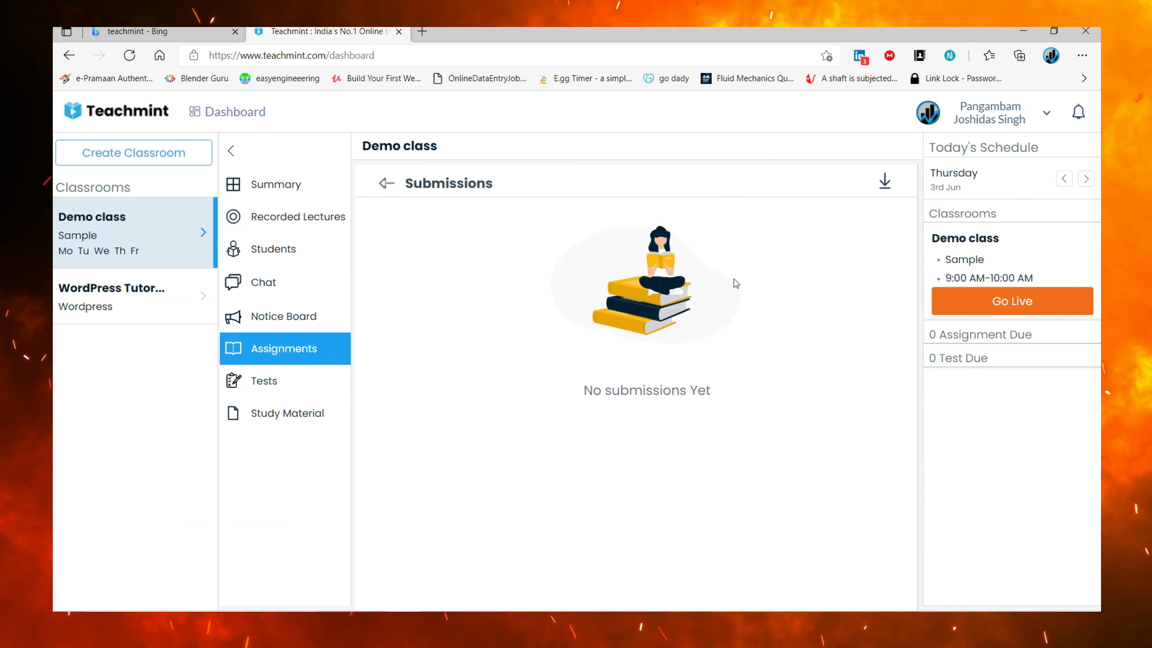
pyautogui.click(383, 186)
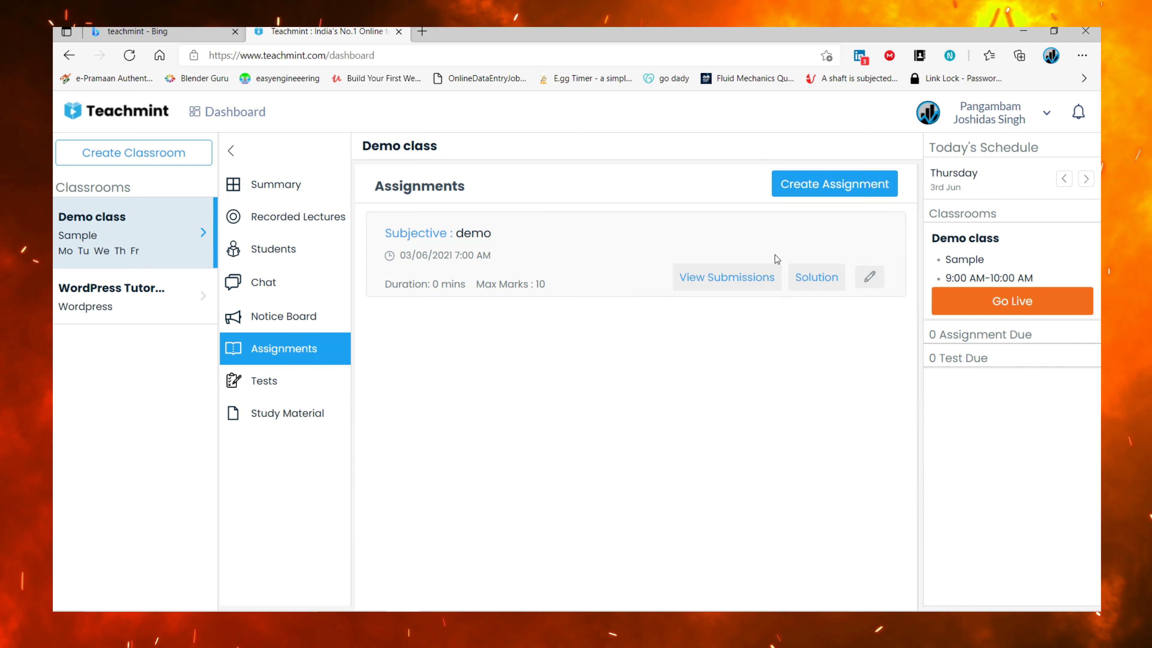
pyautogui.click(800, 277)
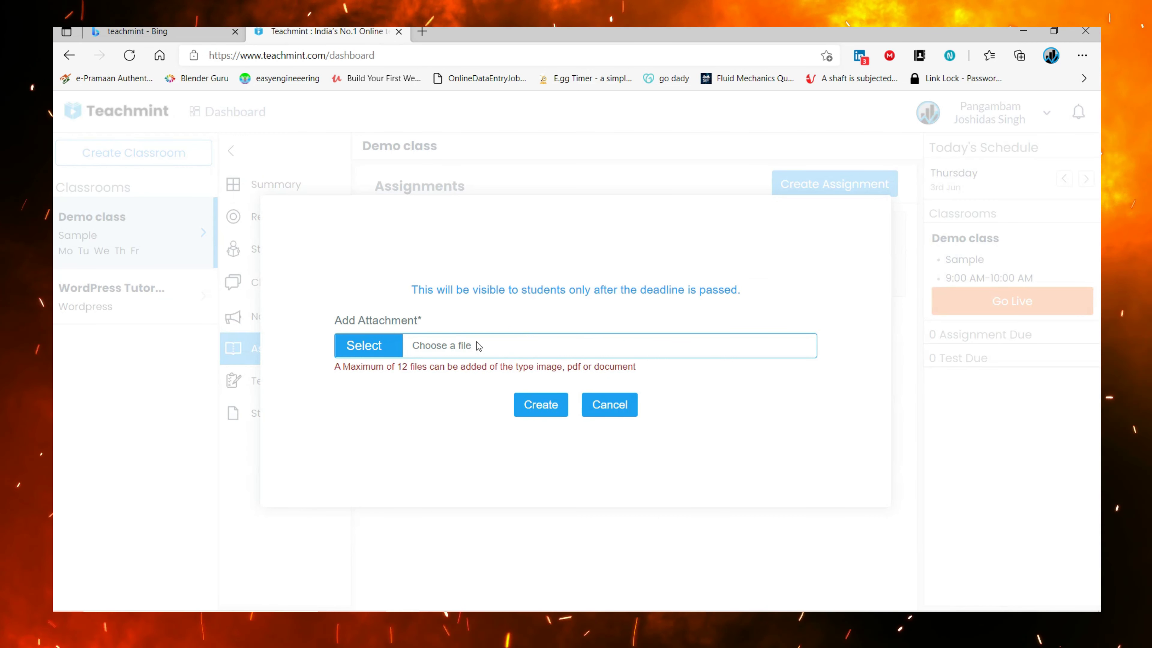
pyautogui.click(382, 349)
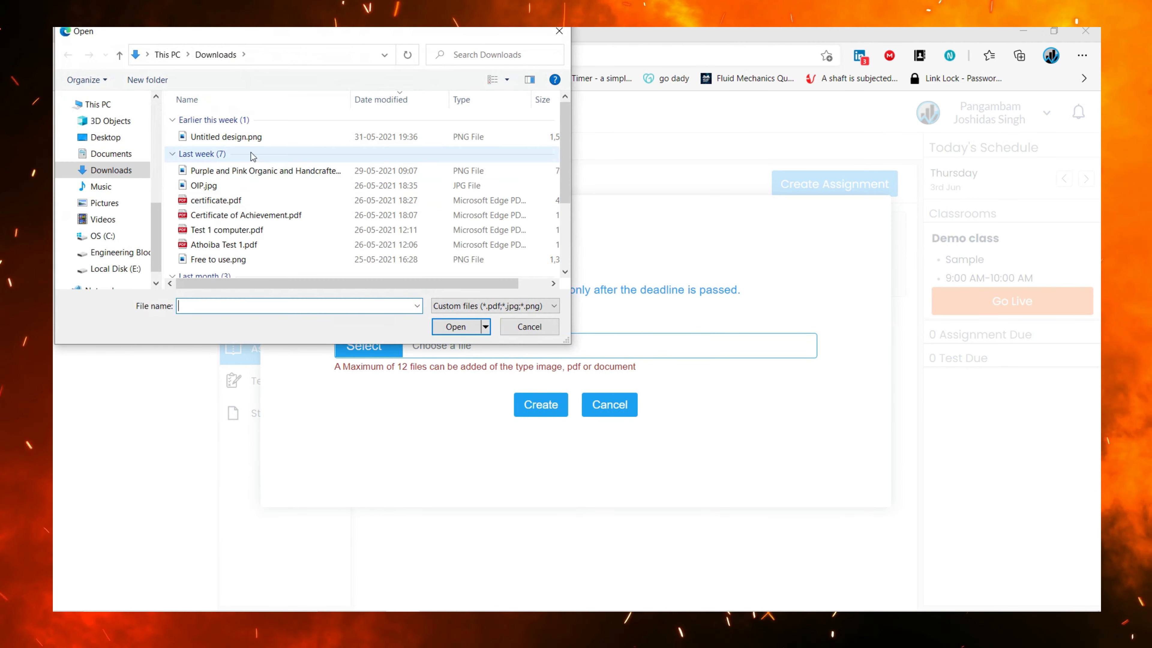
pyautogui.click(245, 137)
pyautogui.click(436, 327)
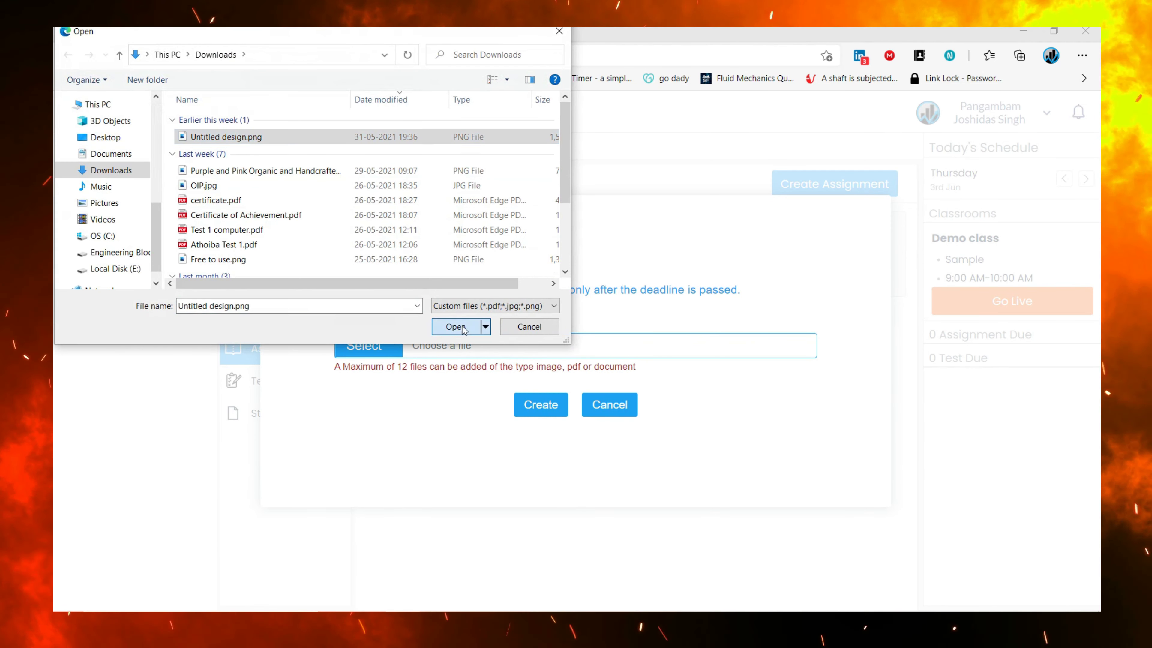
pyautogui.click(559, 427)
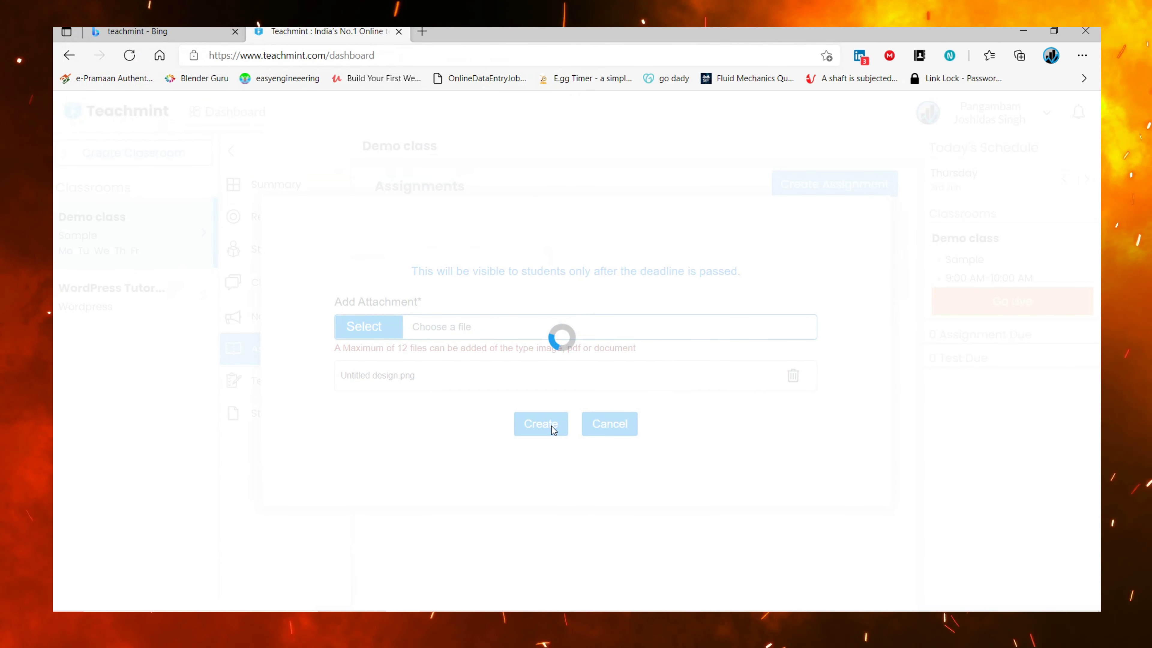
# Review the demo assignment's solution attachment and its edit form, leaving both without making changes
pyautogui.click(820, 276)
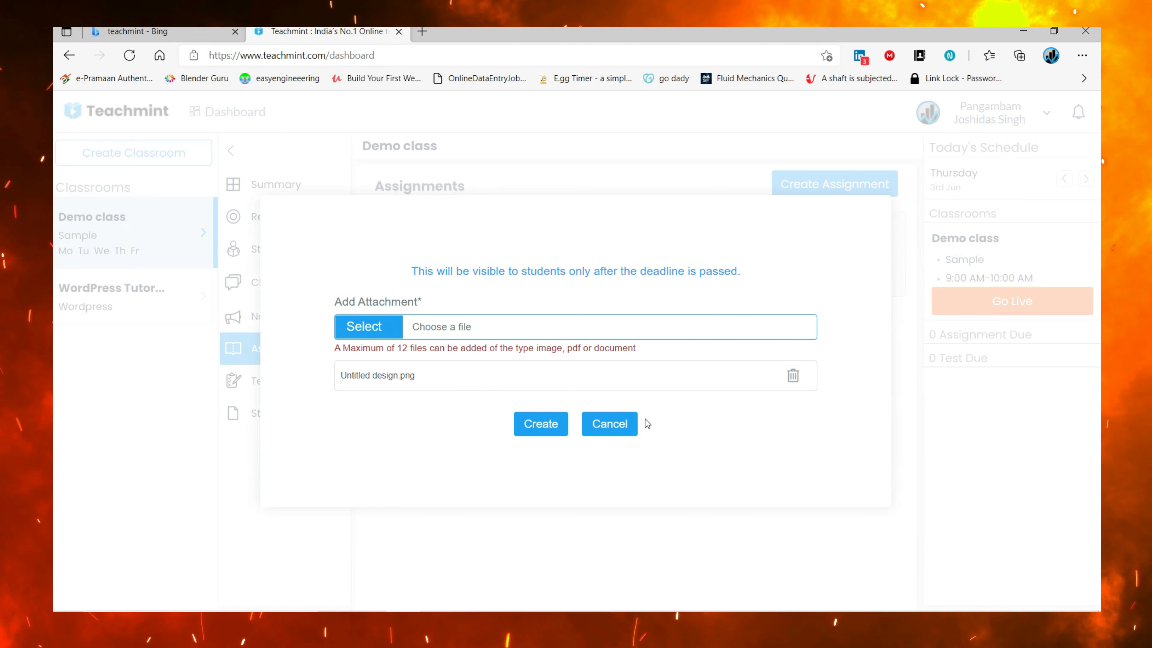
pyautogui.click(605, 427)
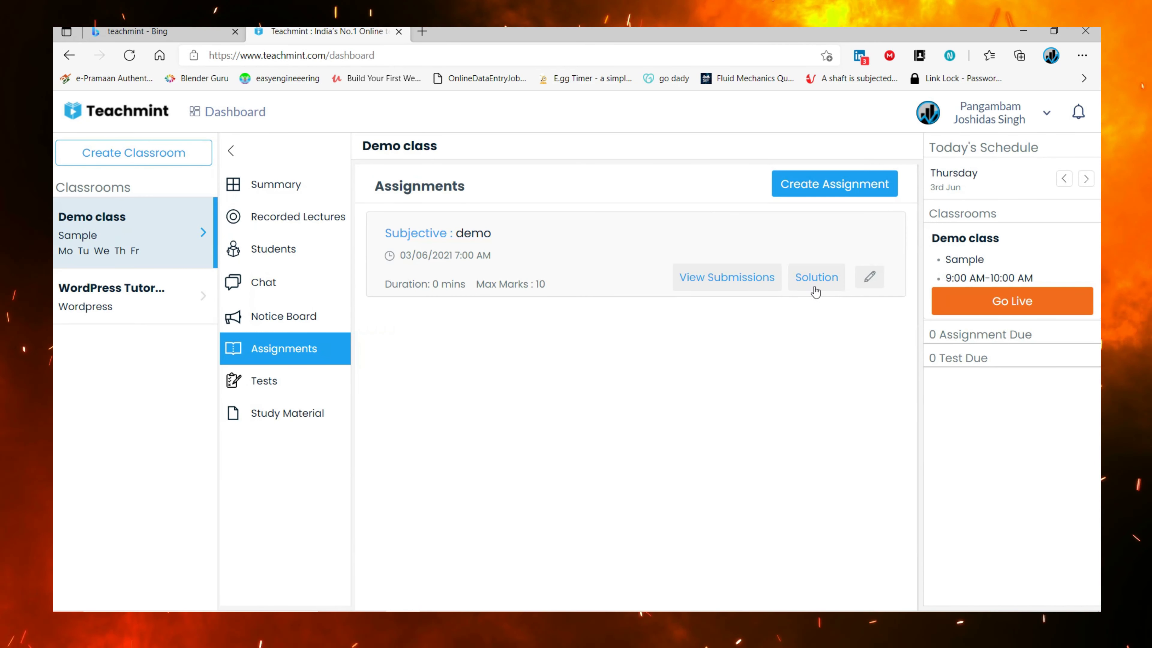
pyautogui.click(870, 282)
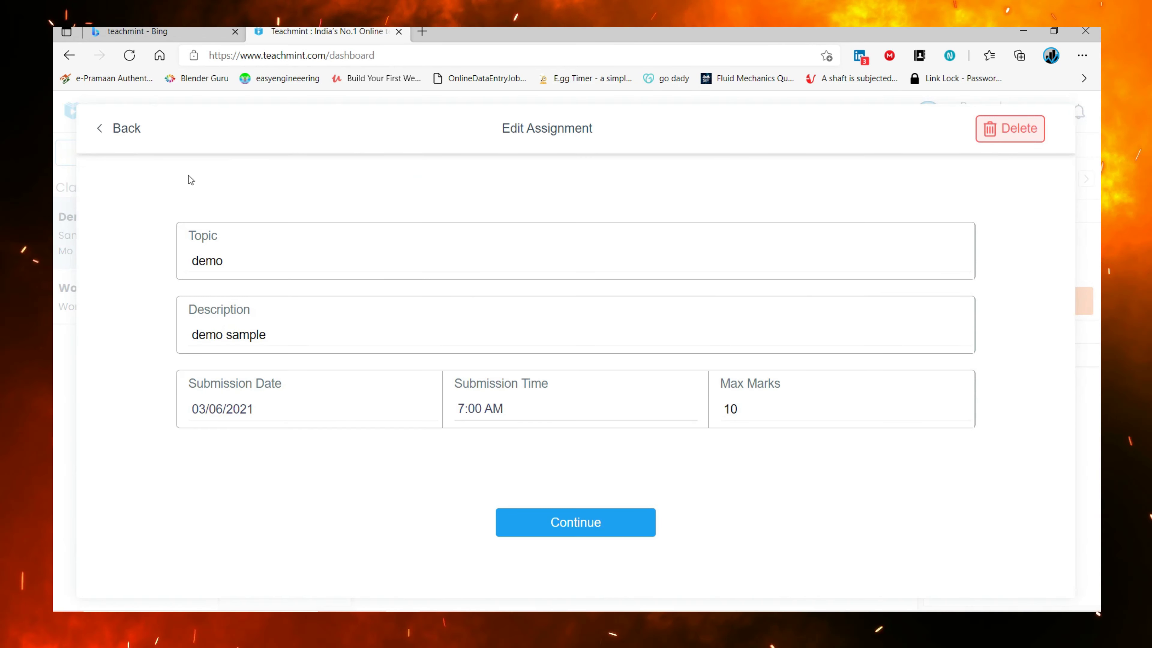
pyautogui.click(90, 136)
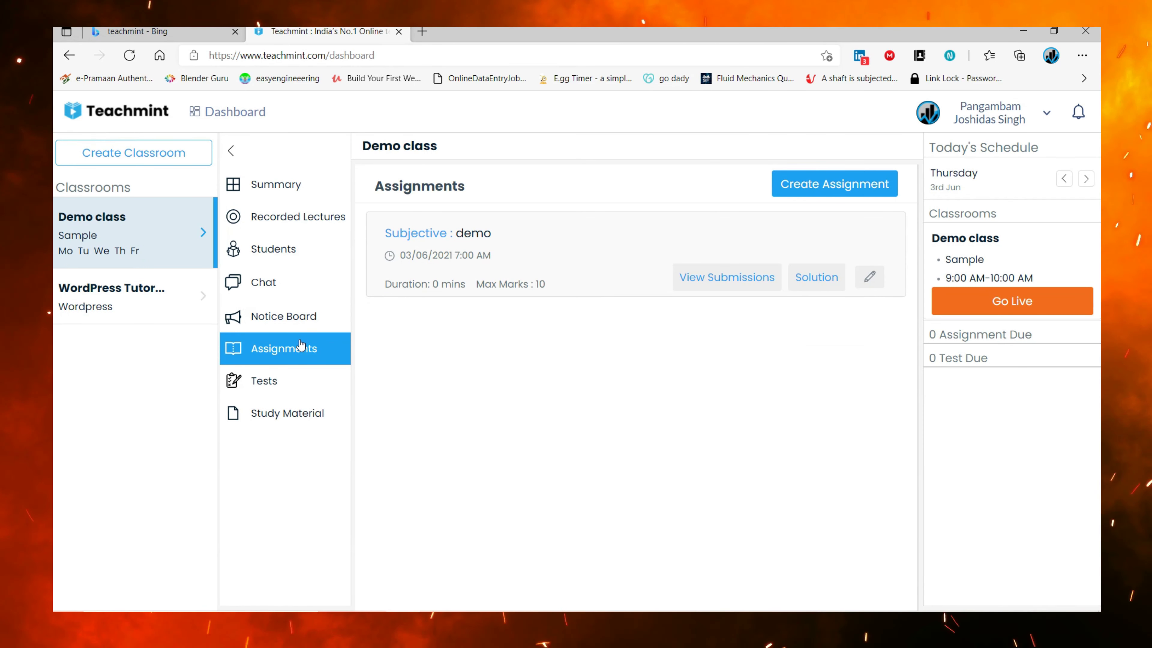
# Start a new test for Demo class and look at the Subjective type's fields, keeping MCQ as the test type
pyautogui.click(285, 391)
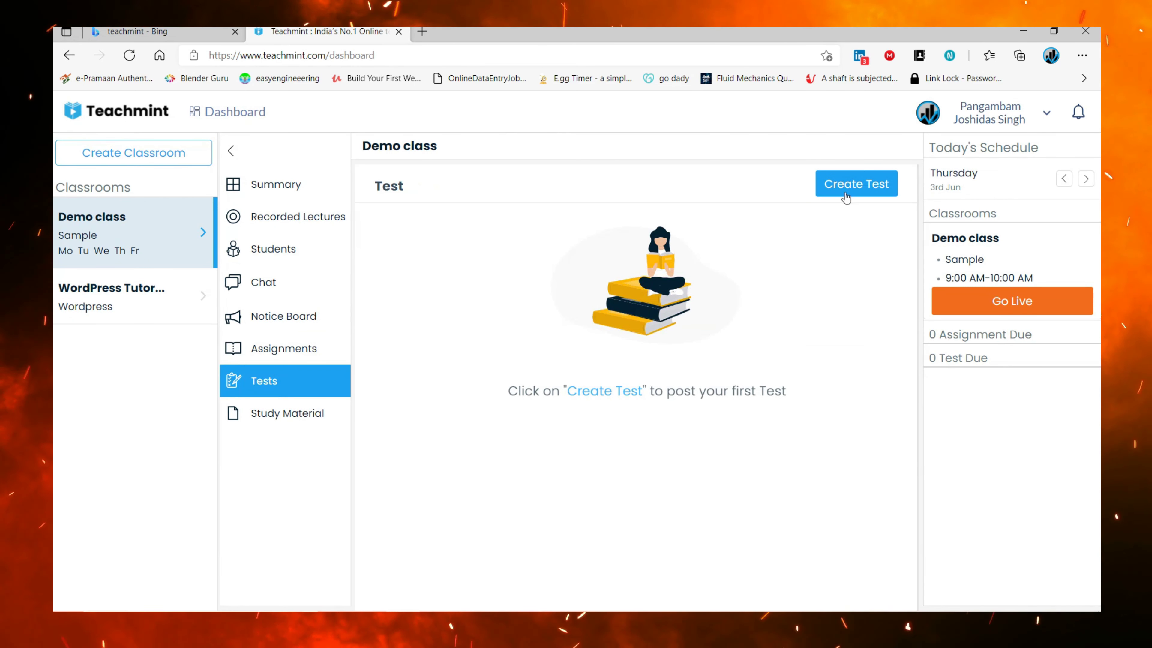
pyautogui.click(845, 190)
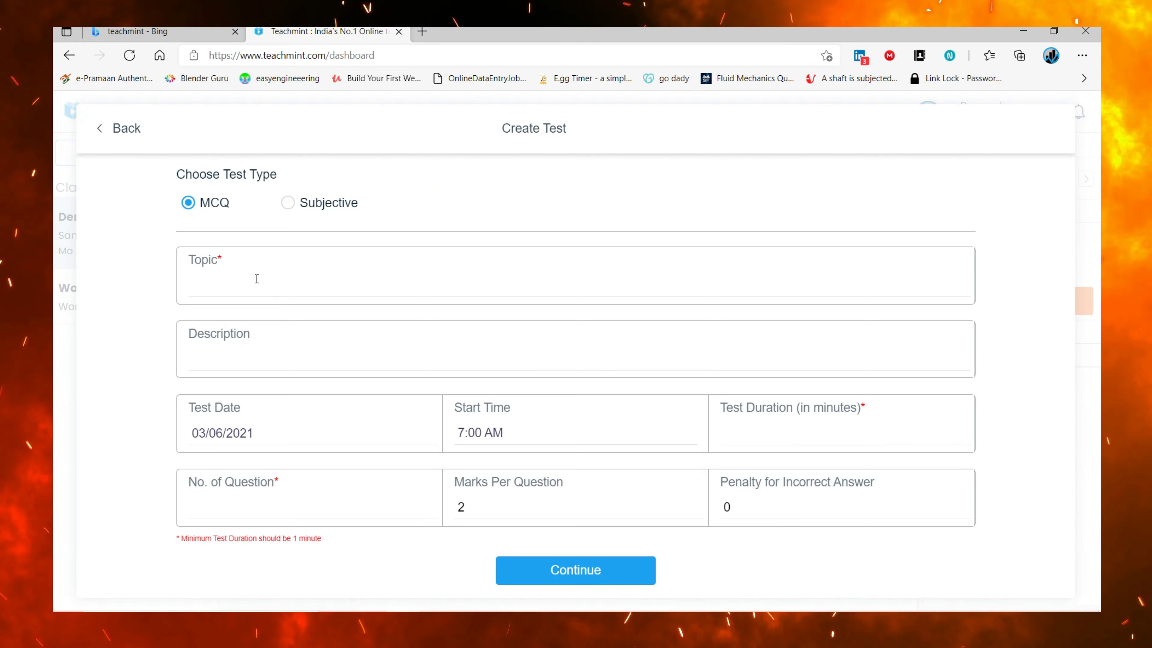
pyautogui.click(287, 204)
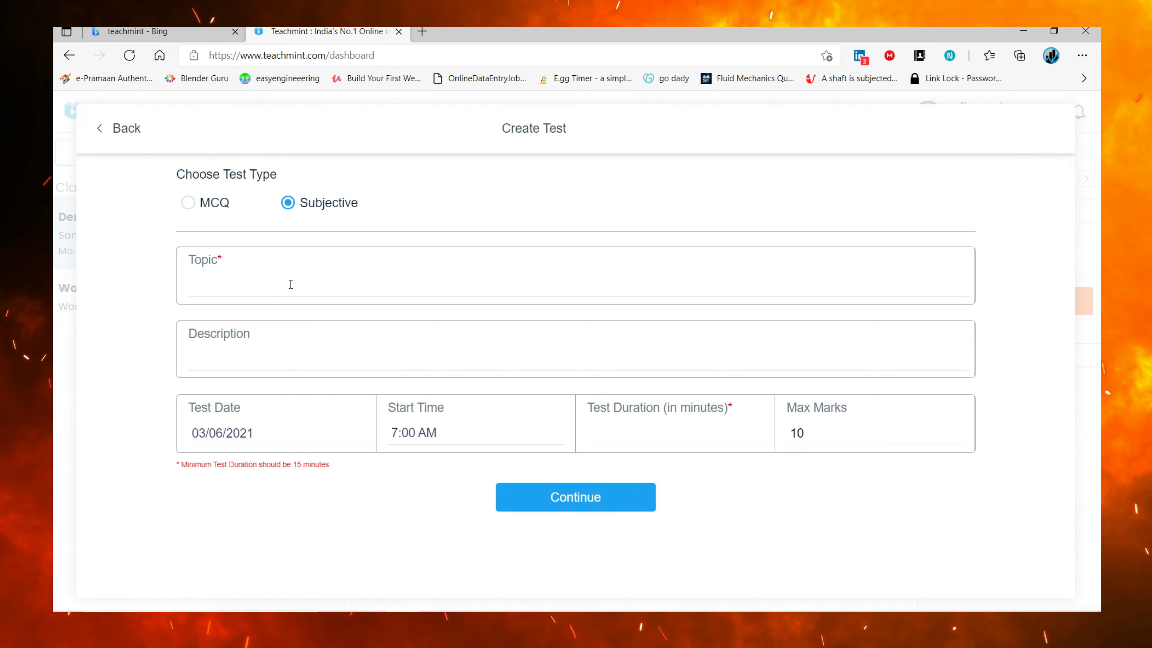
pyautogui.click(189, 205)
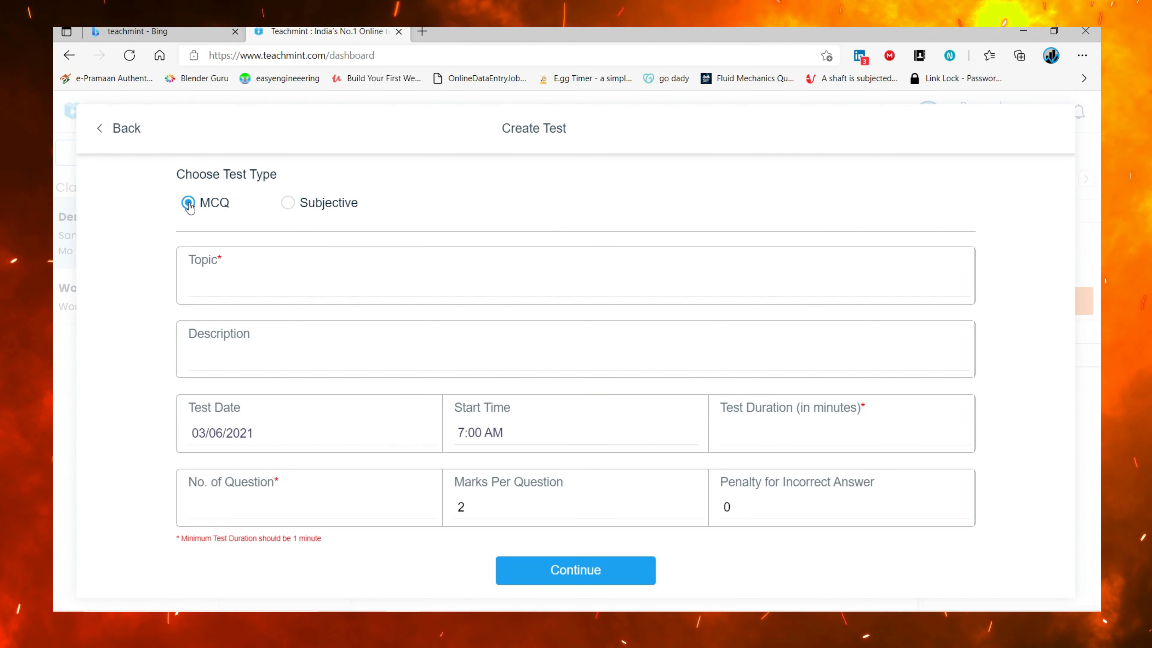
# Set the test to 1 question, a 4-minute duration and the topic "demo", and continue to the question paper upload
pyautogui.click(352, 498)
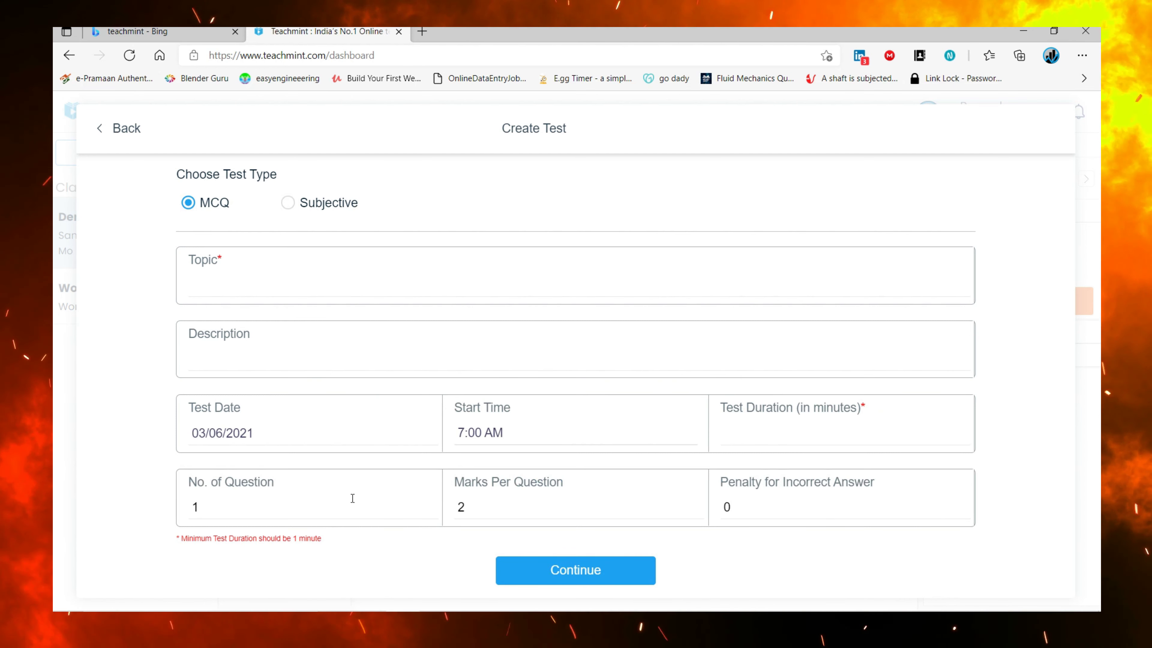
pyautogui.click(796, 437)
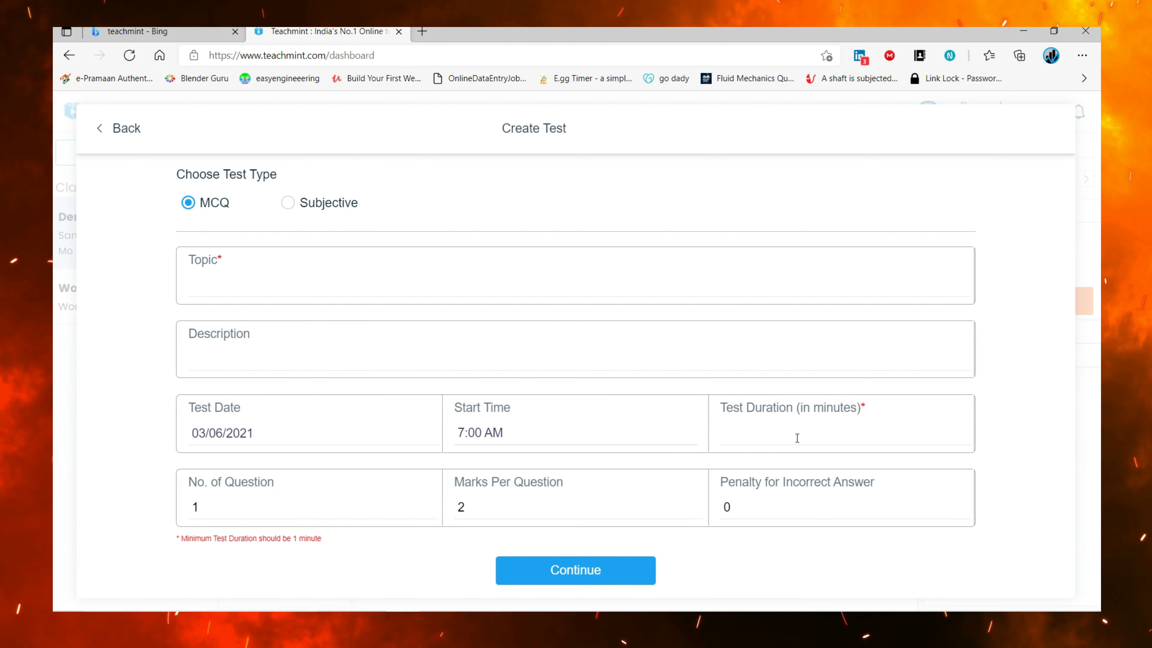
pyautogui.write('4')
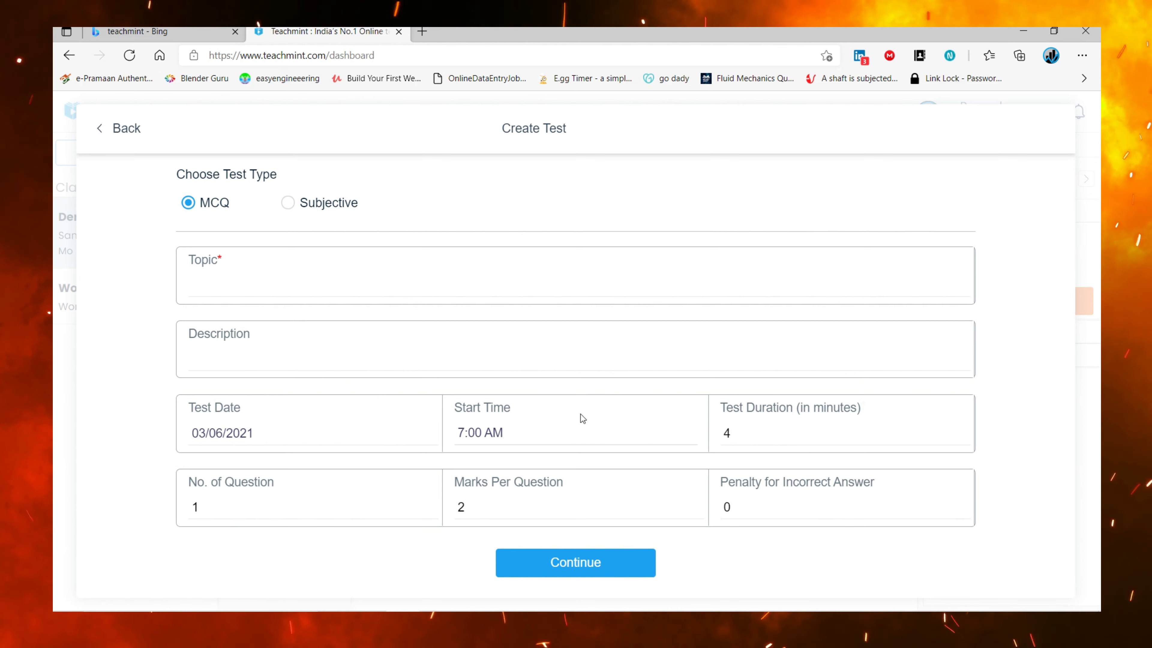
pyautogui.click(248, 278)
pyautogui.write('demo')
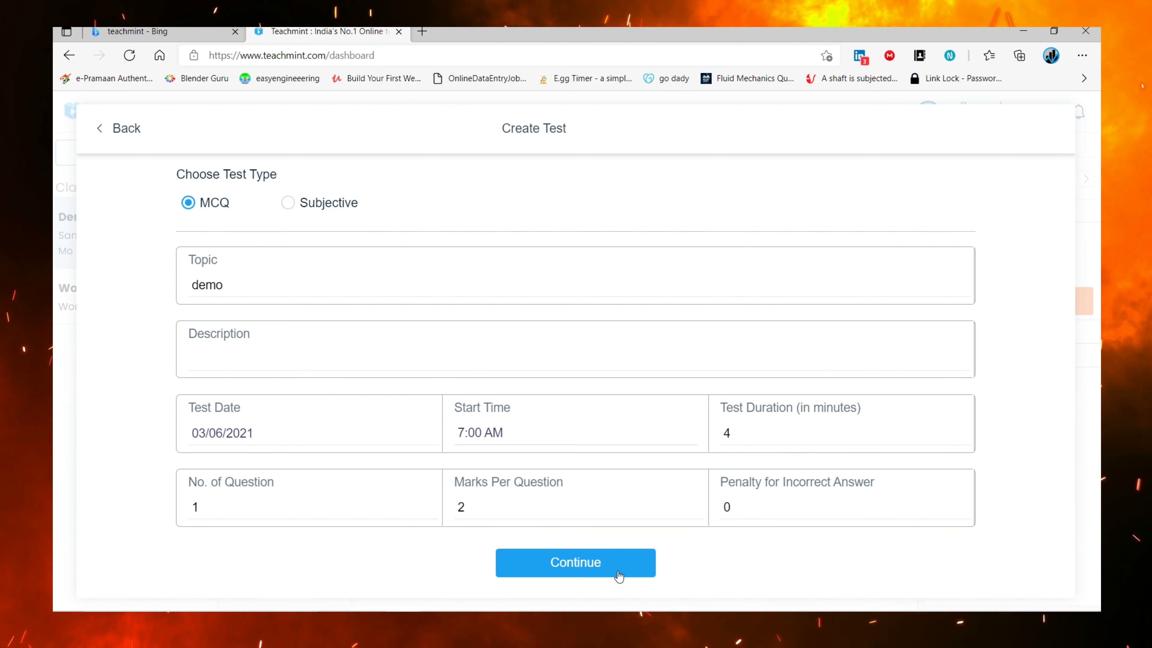
pyautogui.click(611, 561)
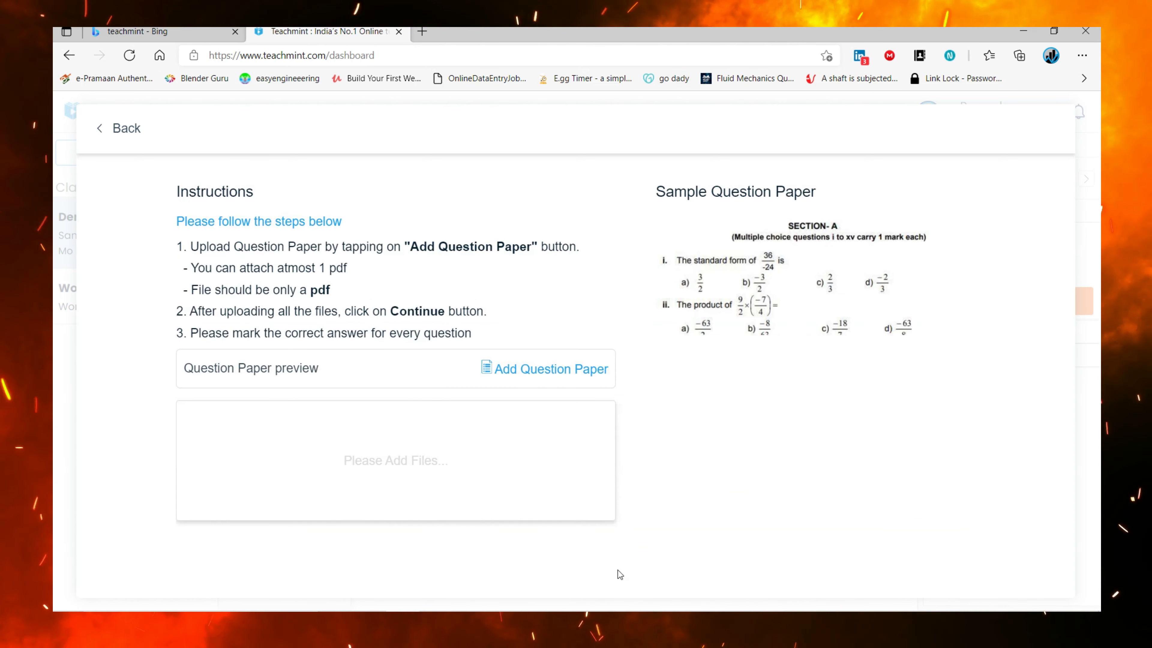
# Add Test 1 computer.pdf from the Downloads folder as the test's question paper
pyautogui.click(527, 377)
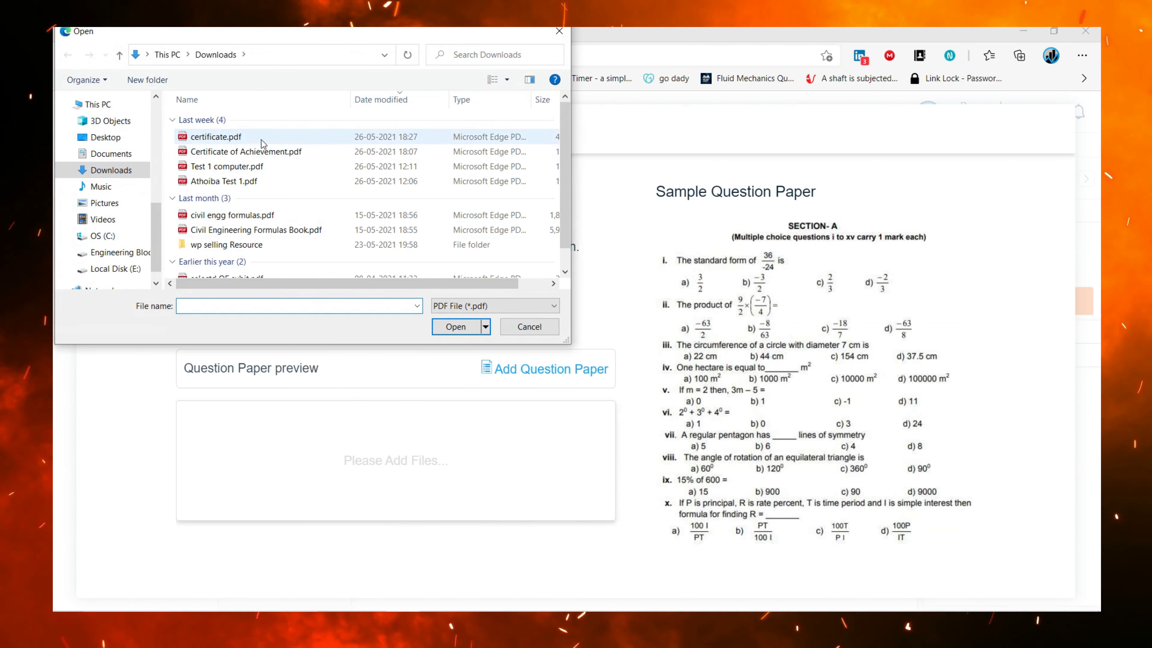
pyautogui.click(215, 136)
pyautogui.click(245, 151)
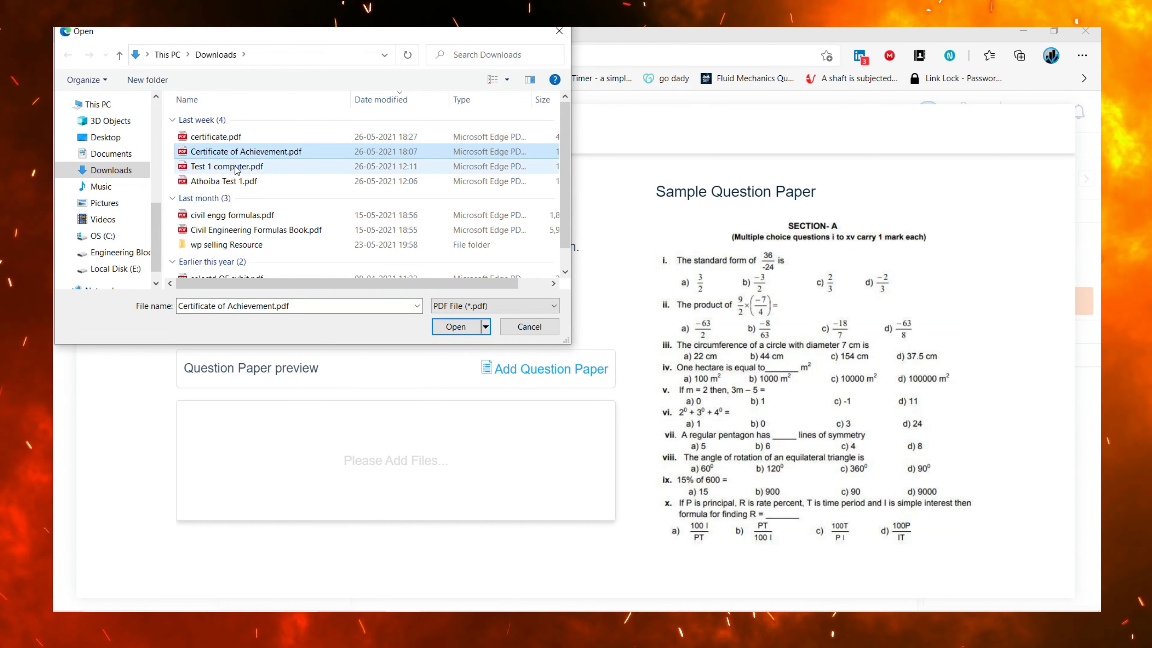
pyautogui.click(240, 166)
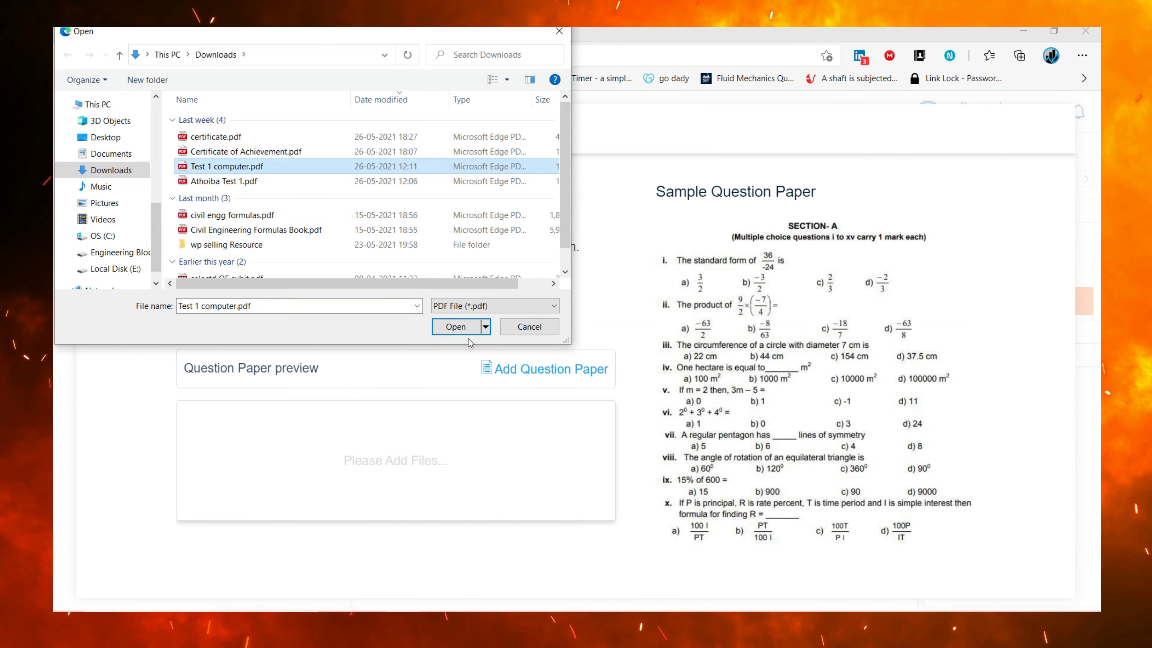
pyautogui.click(460, 327)
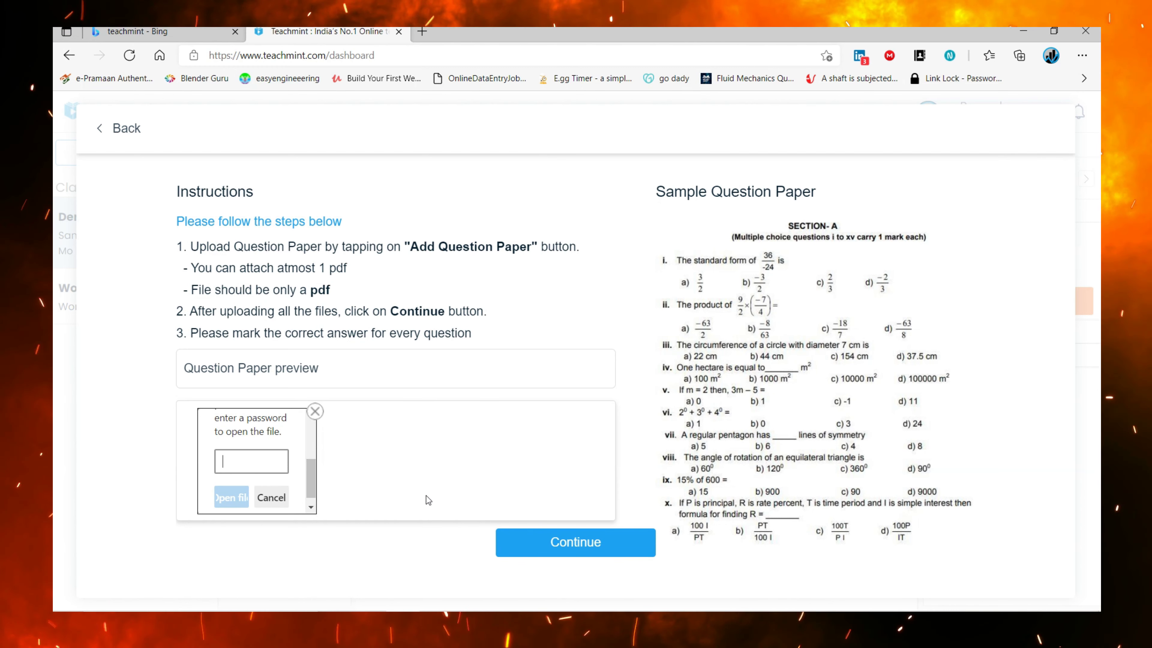
# Unlock the question paper preview with the PDF's password and continue to marking the correct answers
pyautogui.write('••')
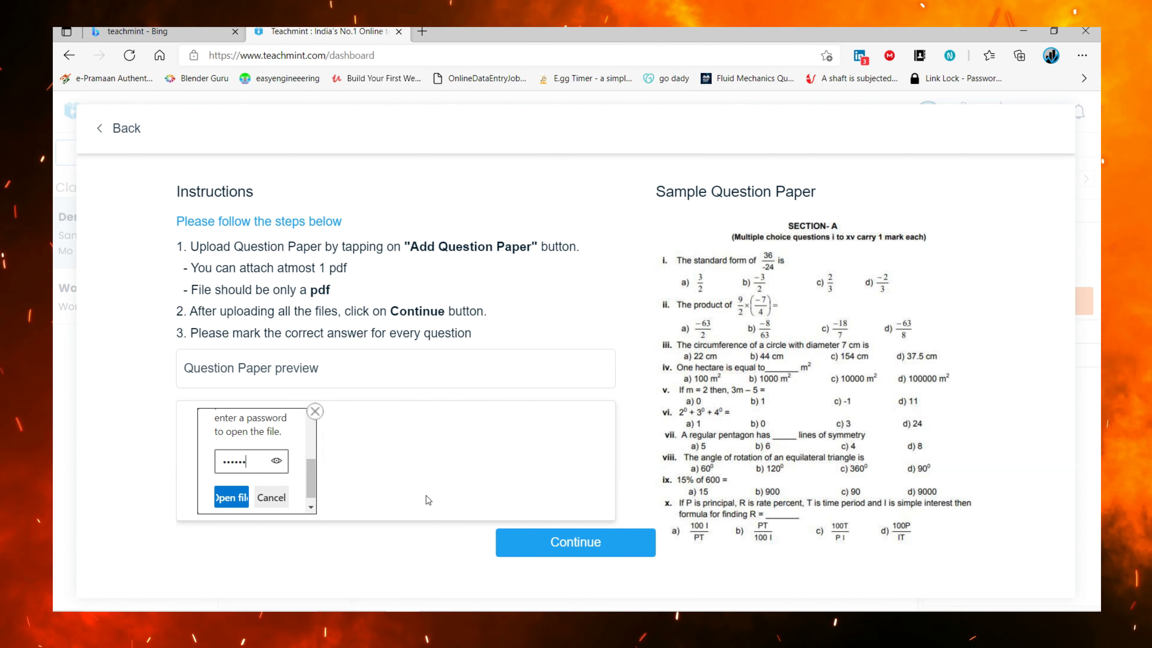
pyautogui.click(232, 497)
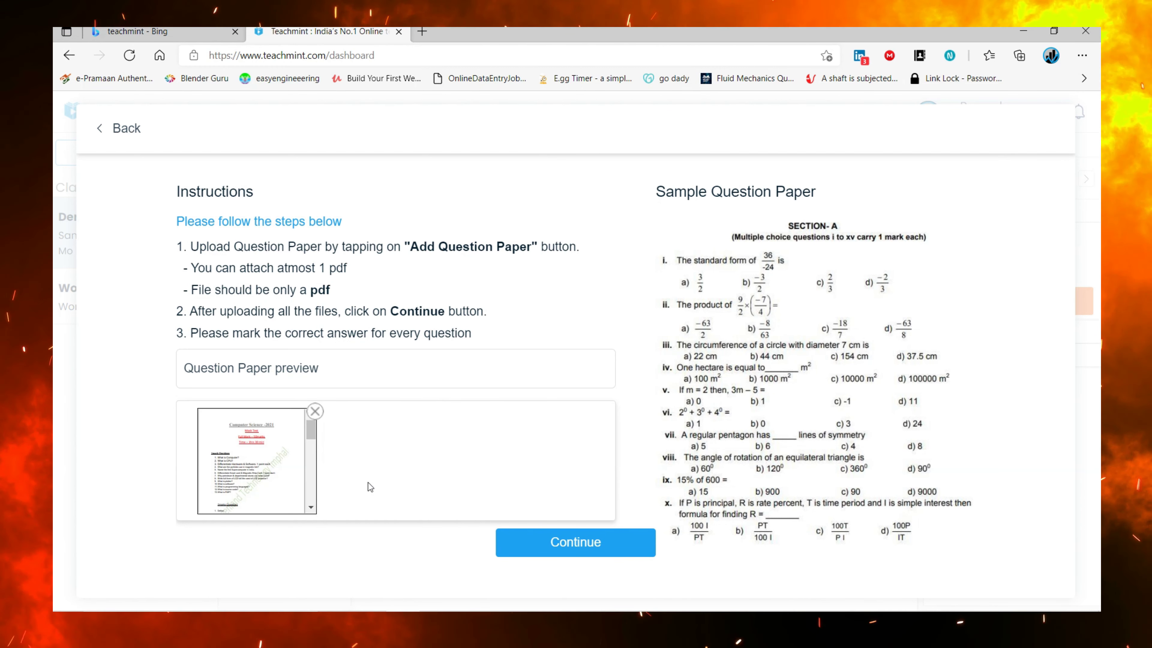
pyautogui.click(566, 548)
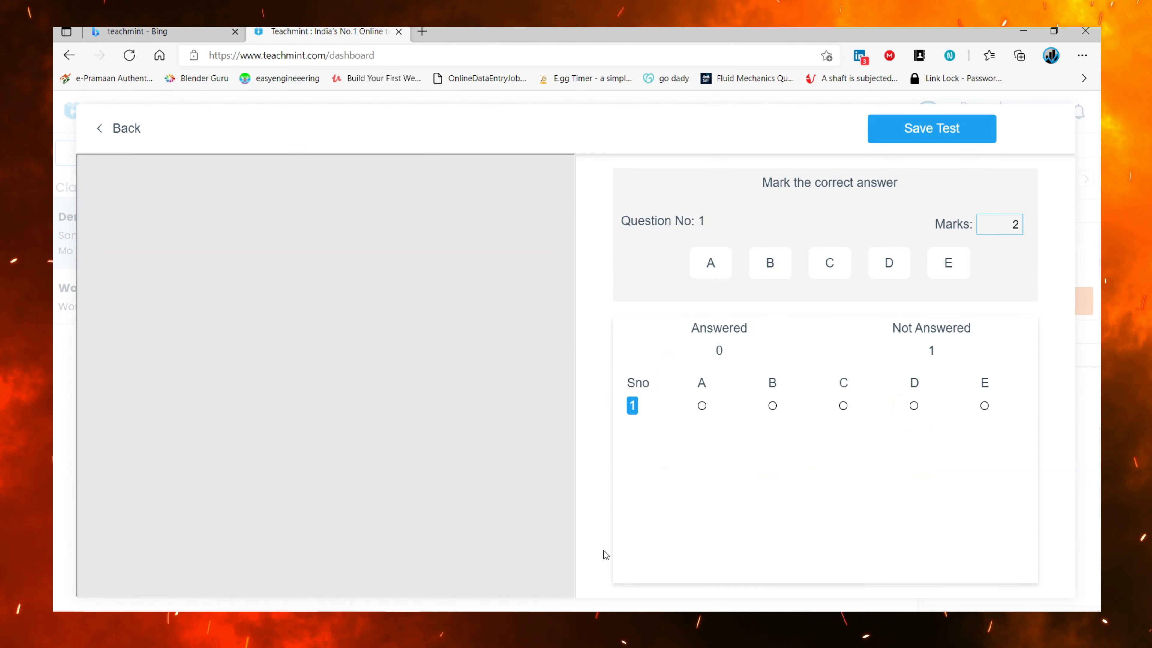
# Enter the PDF's password on the answer marking page to open the question paper, and look through its questions
pyautogui.click(369, 399)
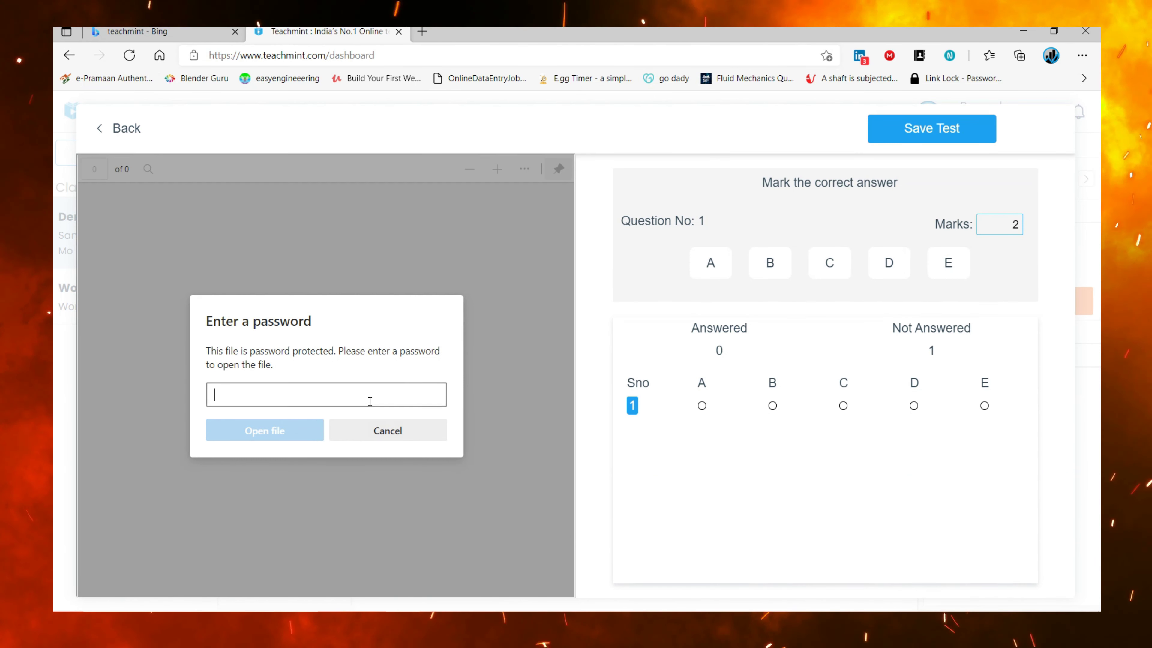
pyautogui.write('•••')
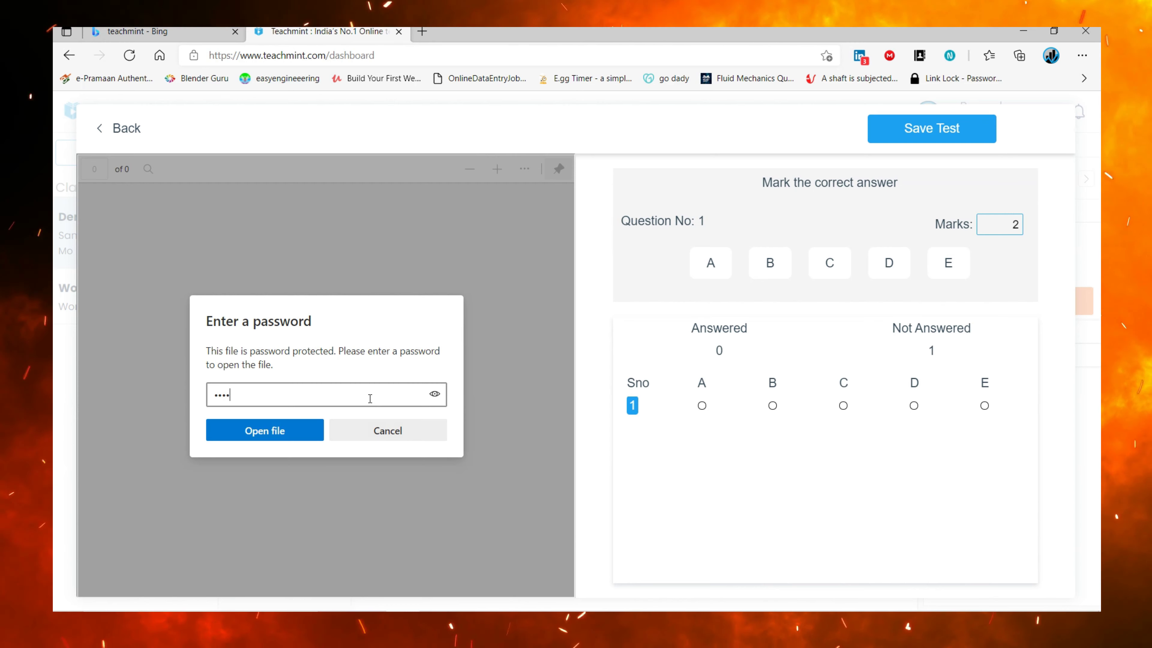
pyautogui.write('•••')
pyautogui.click(265, 430)
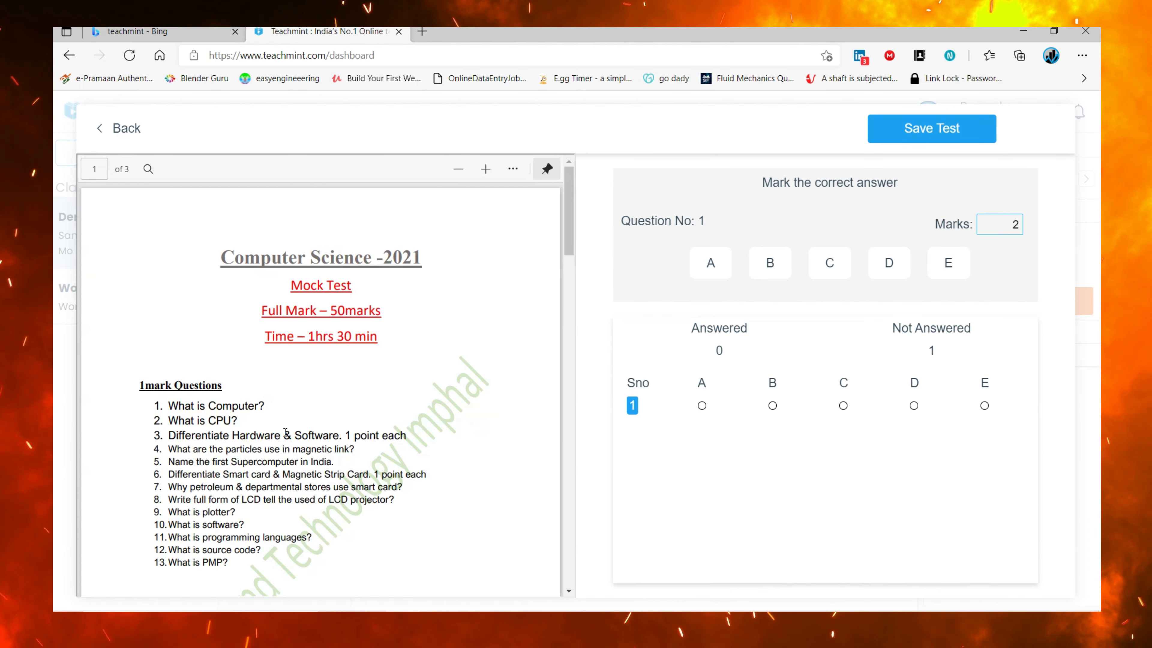
pyautogui.scroll(-2, 285, 434)
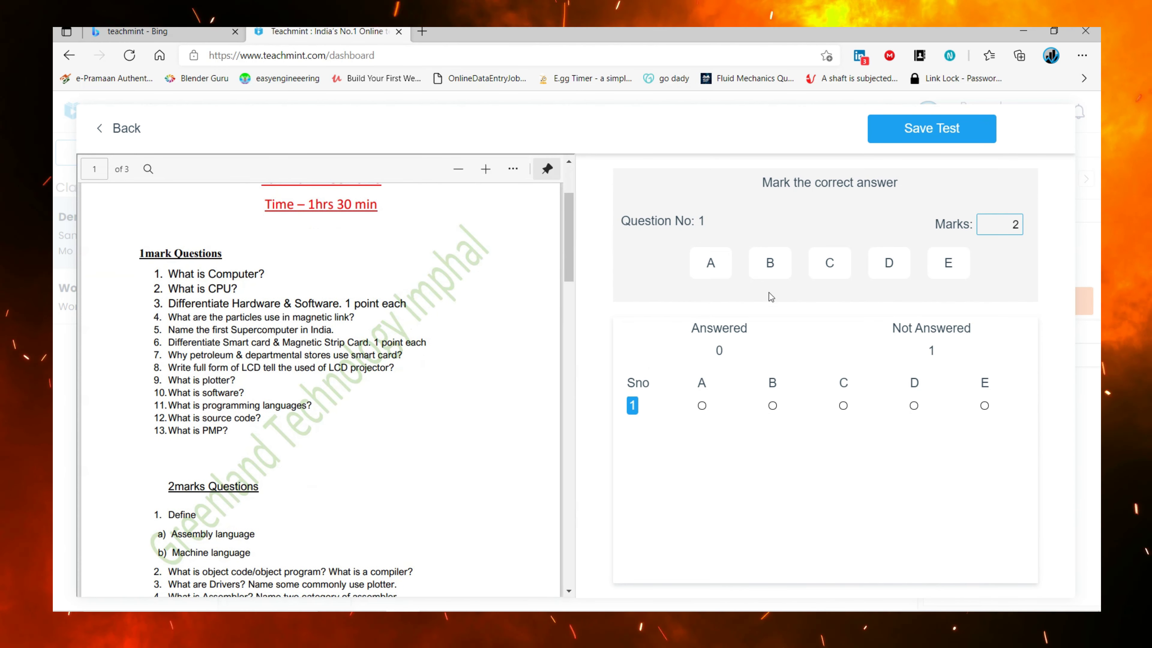
# Mark option A as the correct answer to question 1 and save the test
pyautogui.click(726, 268)
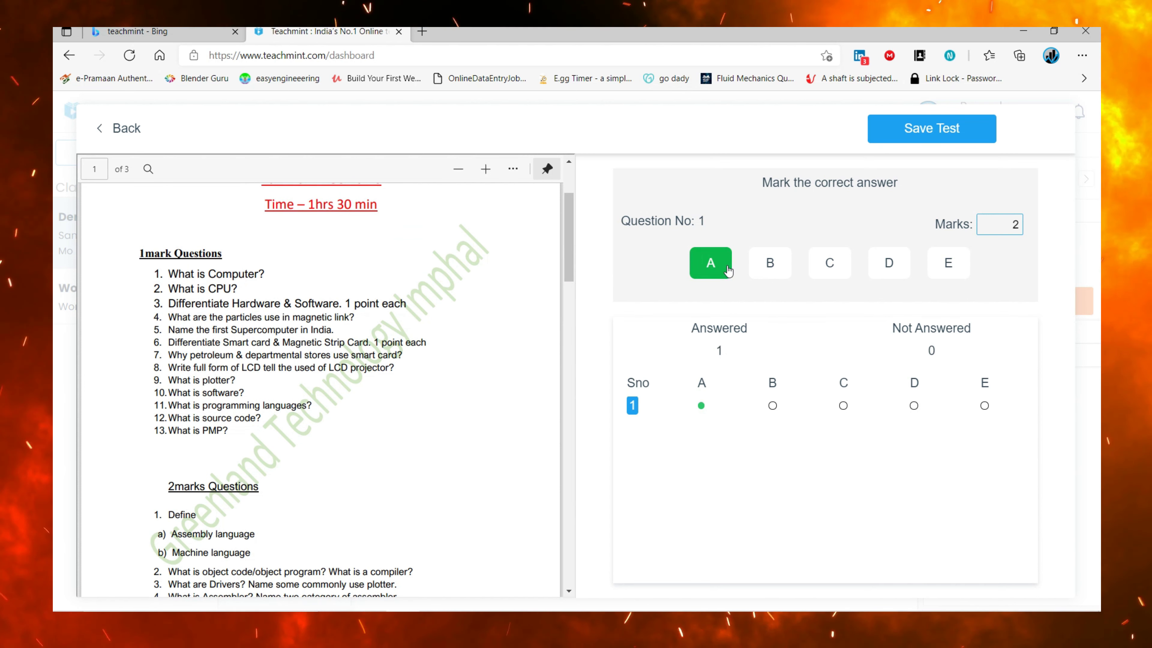
pyautogui.click(825, 273)
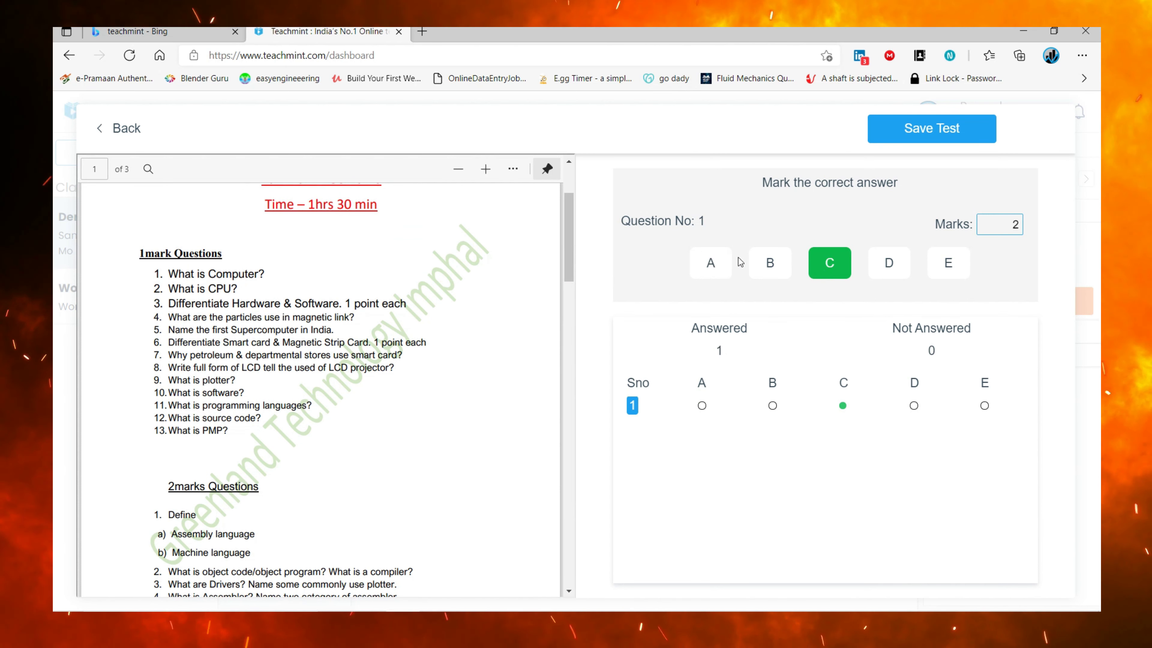
pyautogui.click(715, 263)
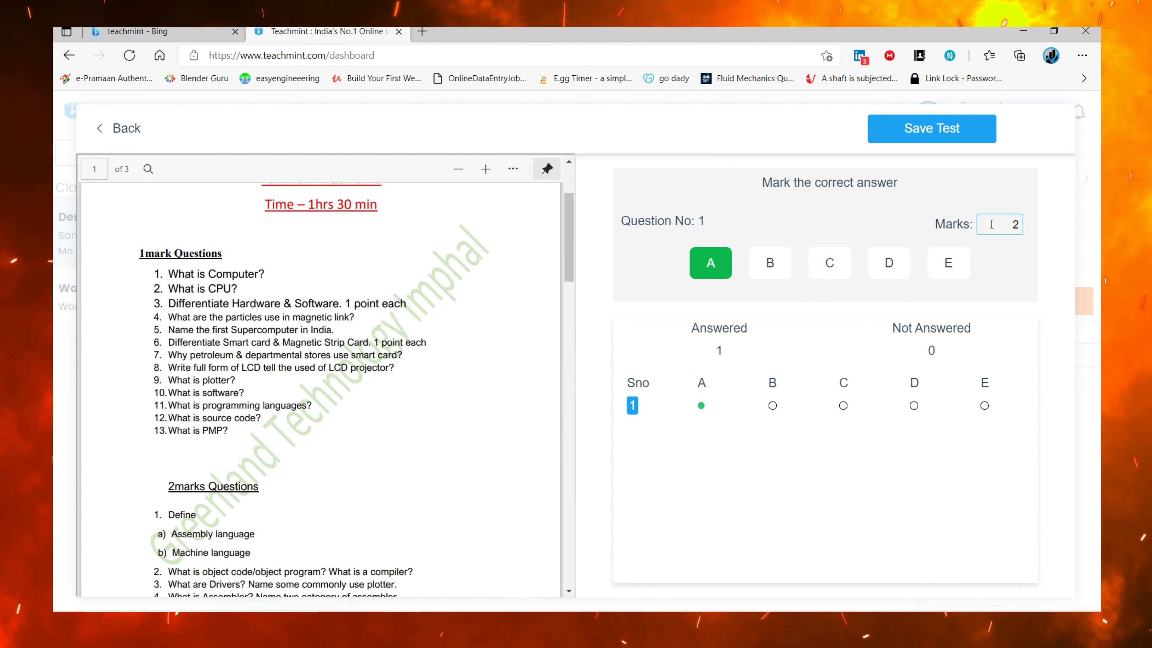
pyautogui.click(931, 128)
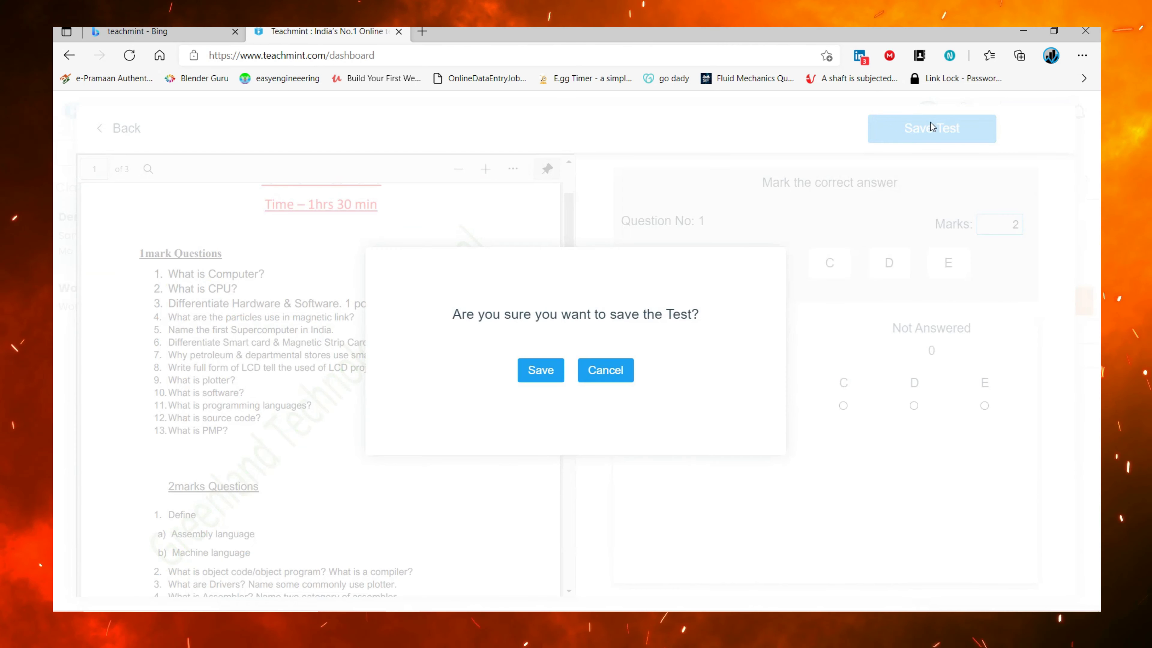
pyautogui.click(553, 372)
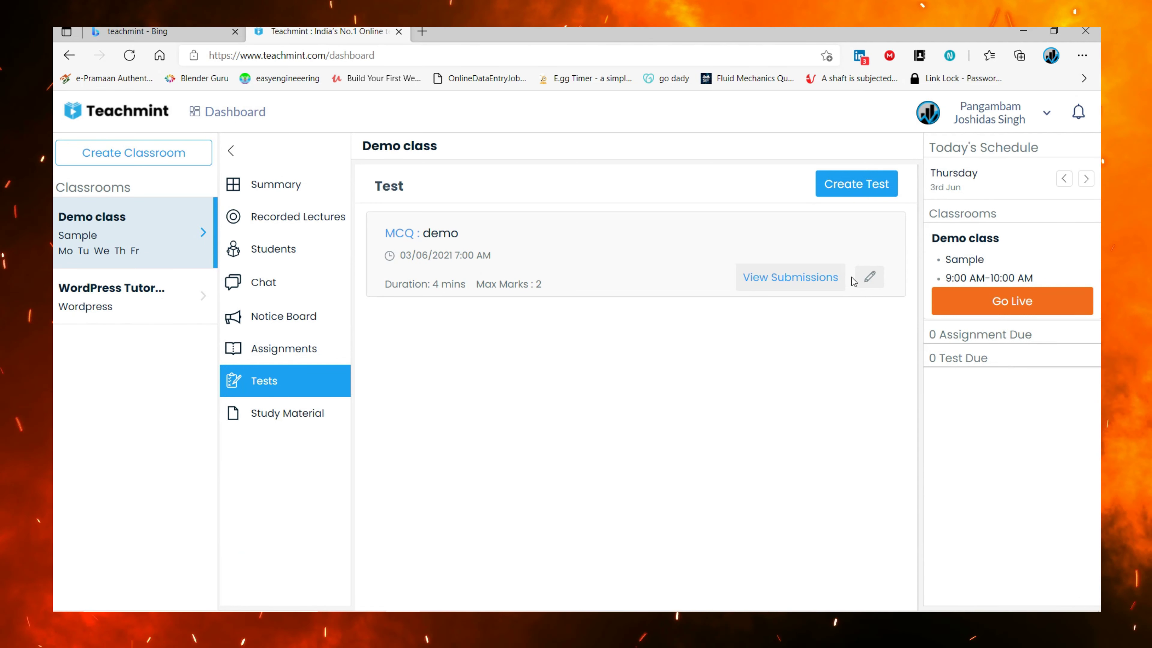
# Check the submissions for the demo MCQ test, and view the video and image categories of the class's study material
pyautogui.click(818, 278)
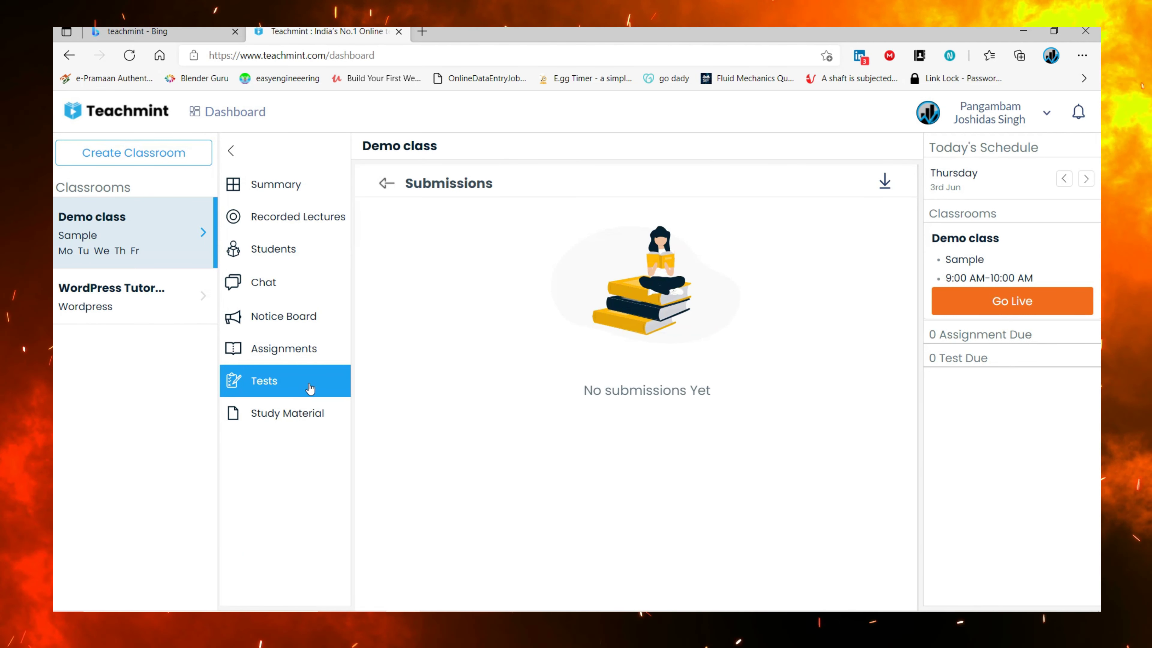
pyautogui.click(386, 183)
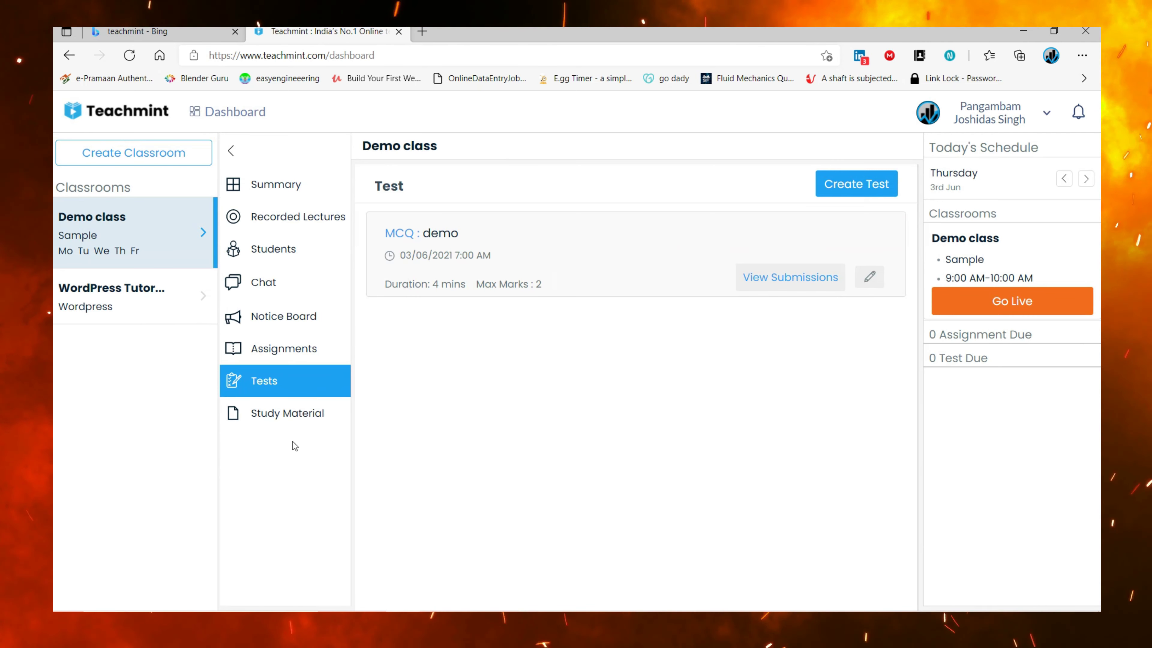
pyautogui.click(288, 424)
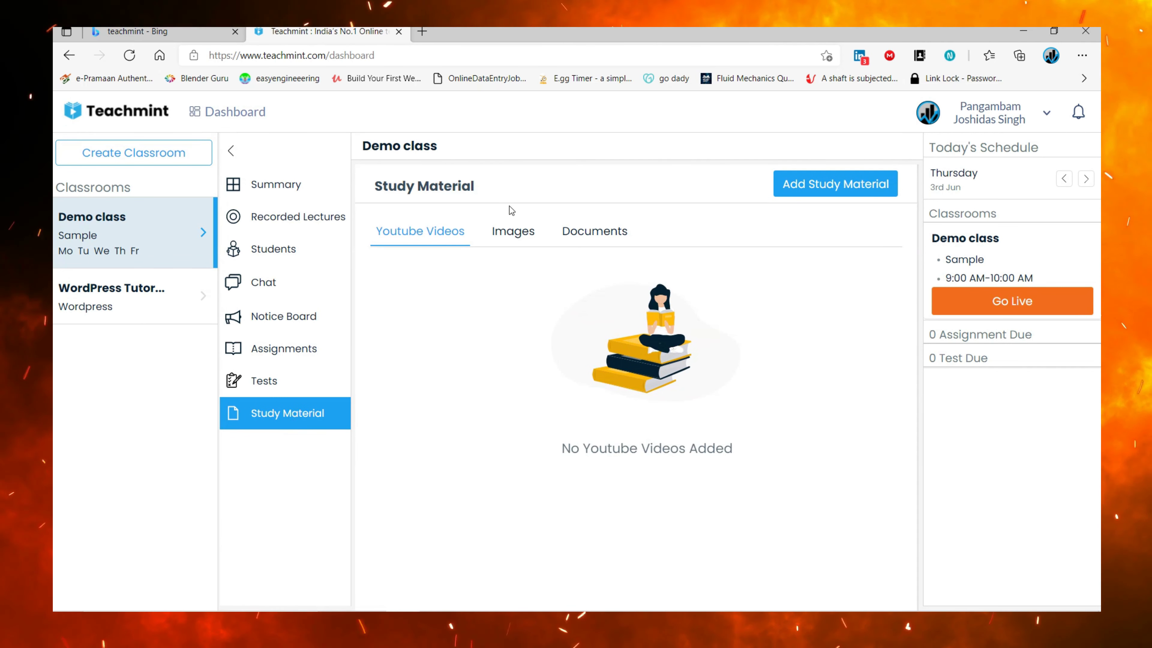
pyautogui.click(510, 229)
pyautogui.click(460, 231)
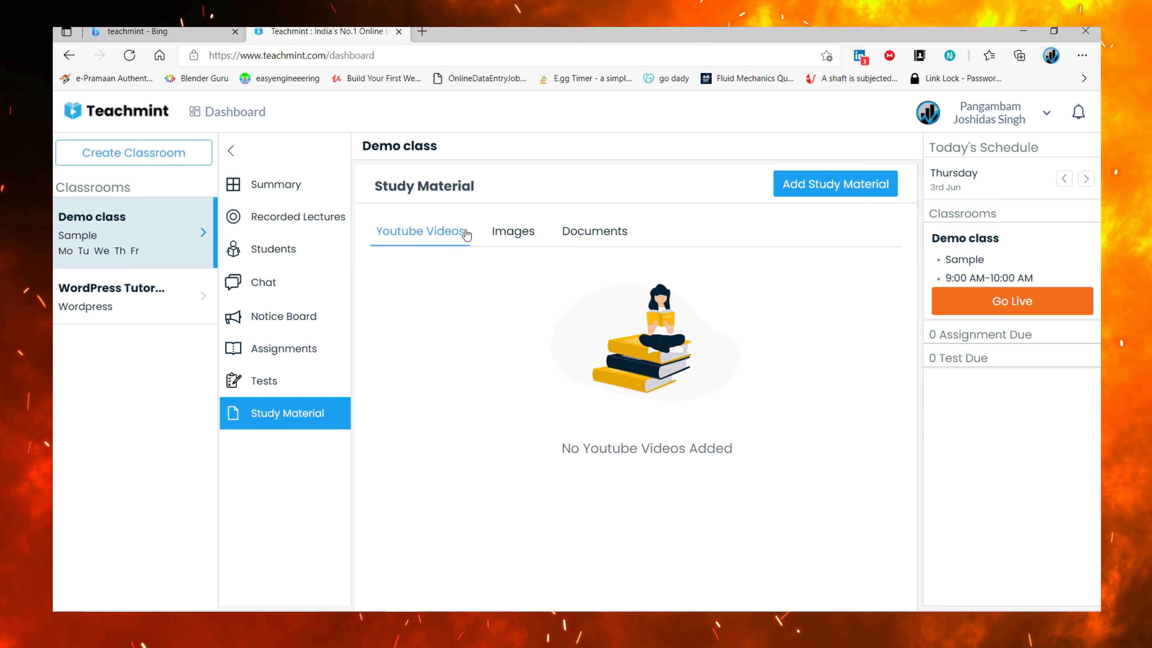
pyautogui.click(832, 185)
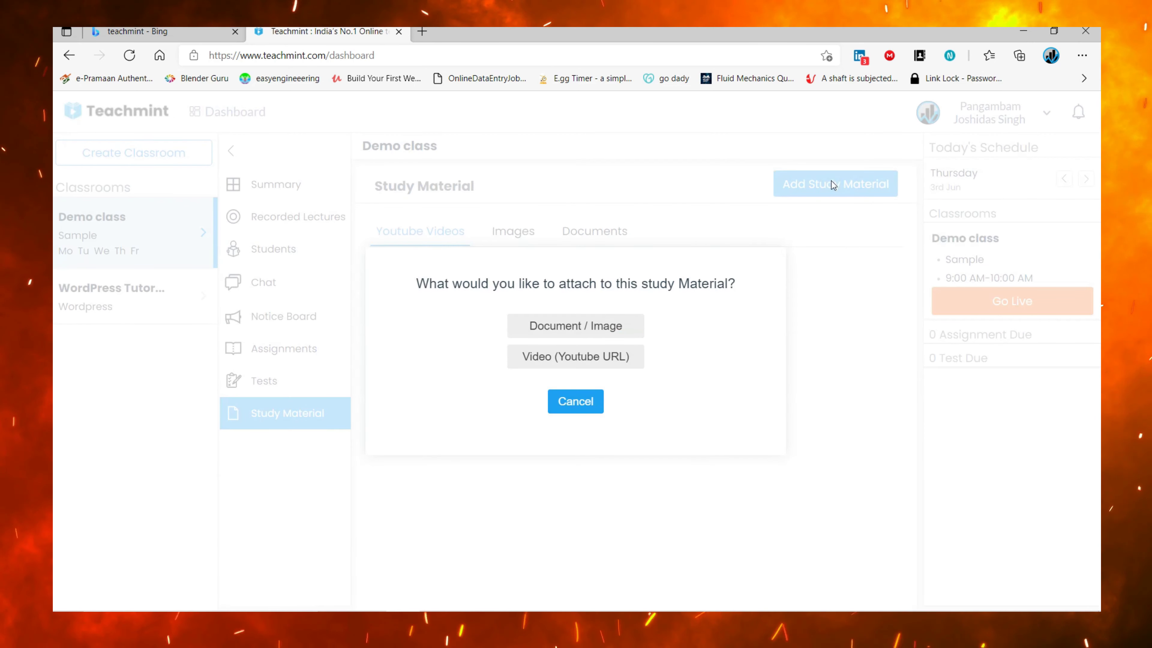
pyautogui.click(589, 358)
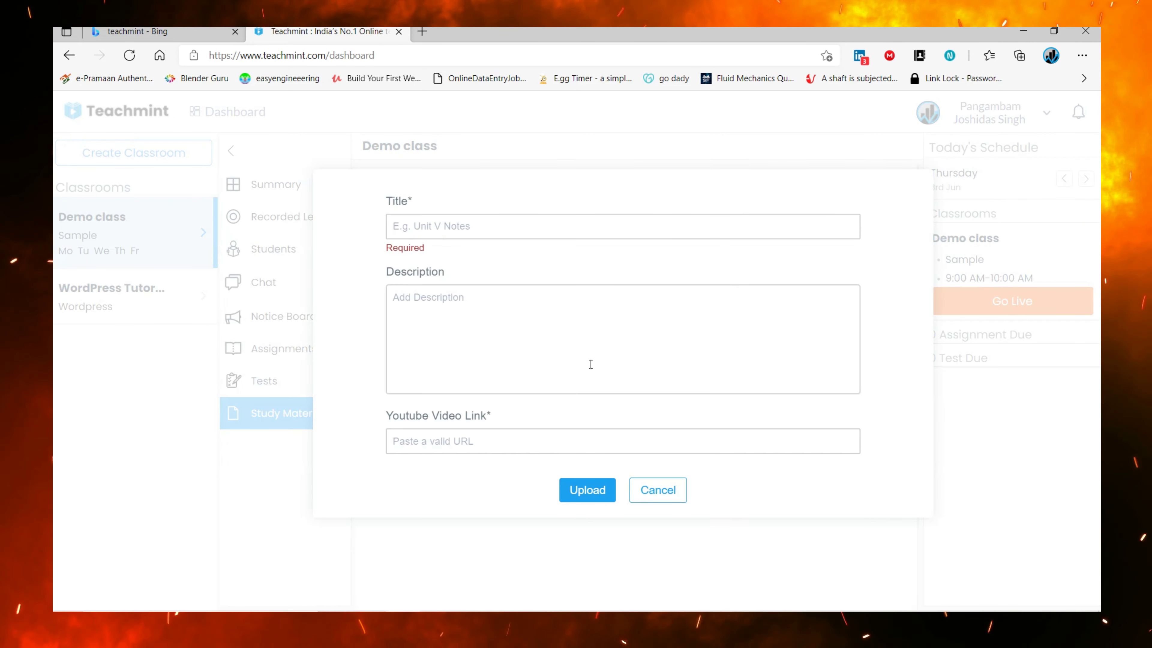
pyautogui.click(480, 219)
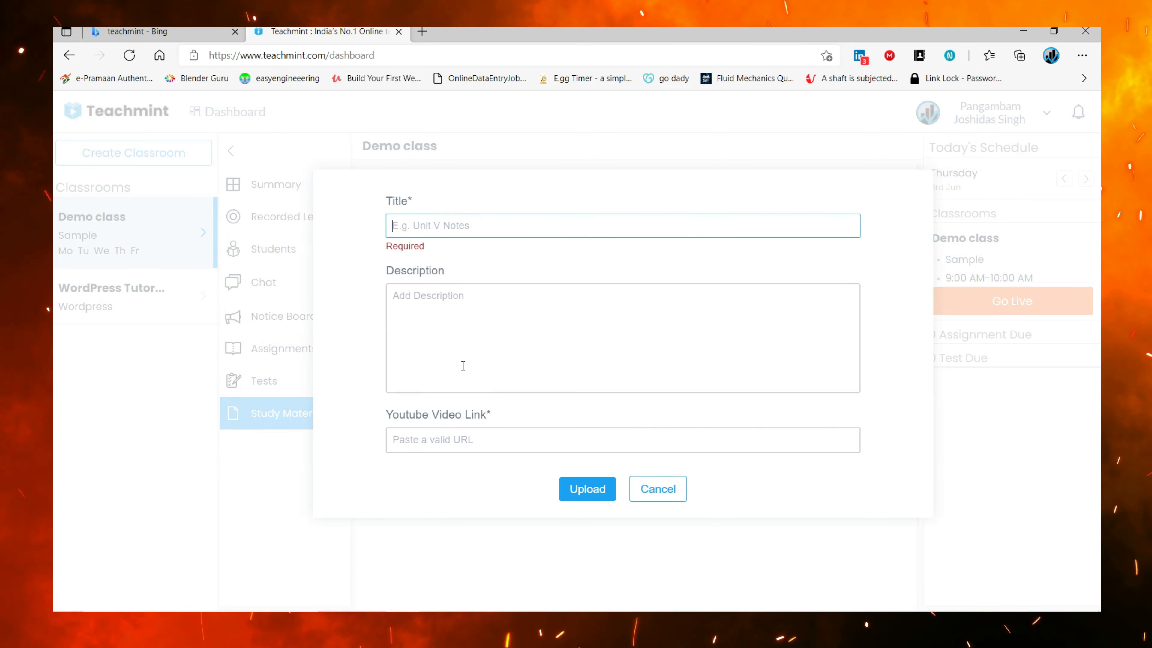
pyautogui.click(463, 365)
pyautogui.click(474, 446)
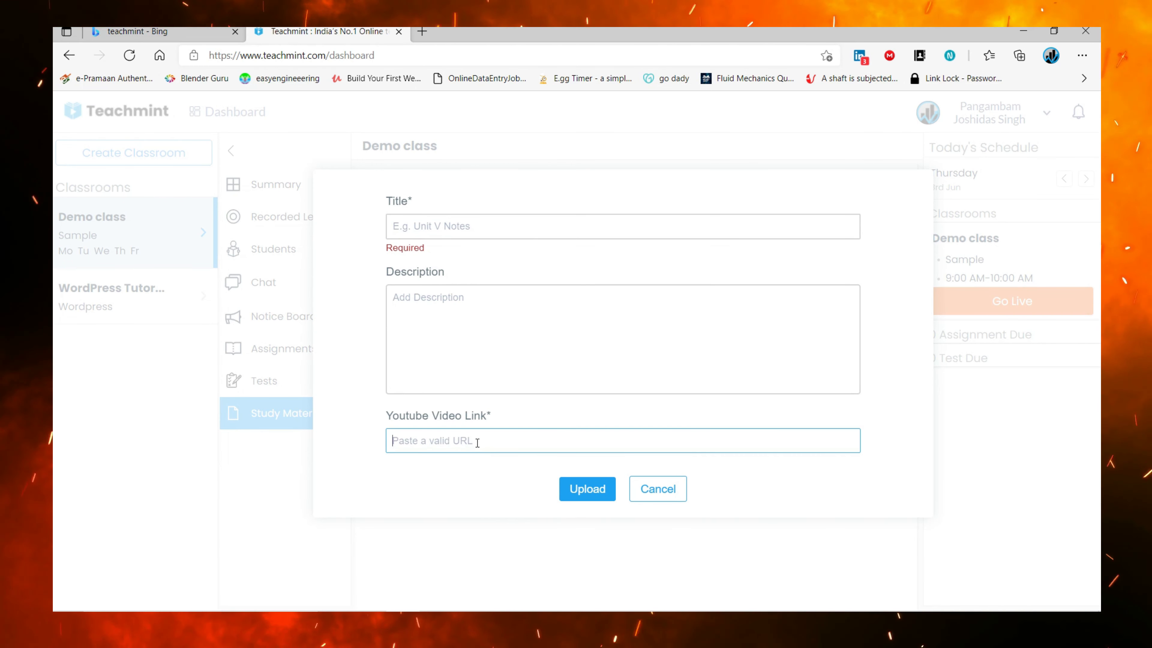
pyautogui.click(666, 491)
pyautogui.click(533, 241)
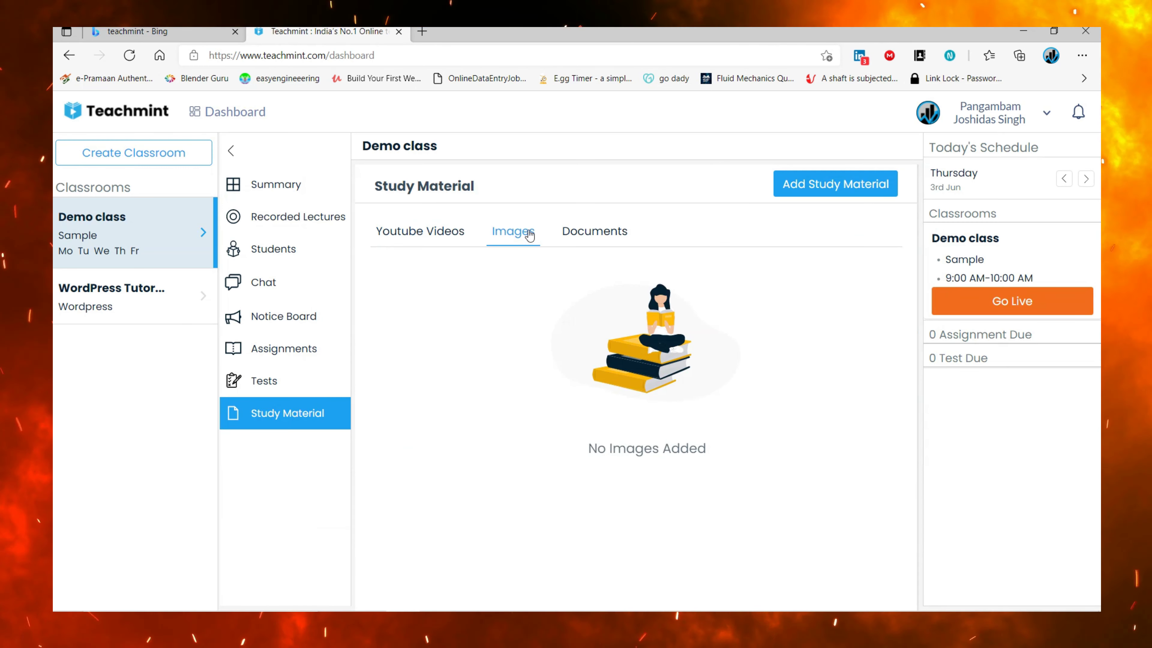
pyautogui.click(845, 183)
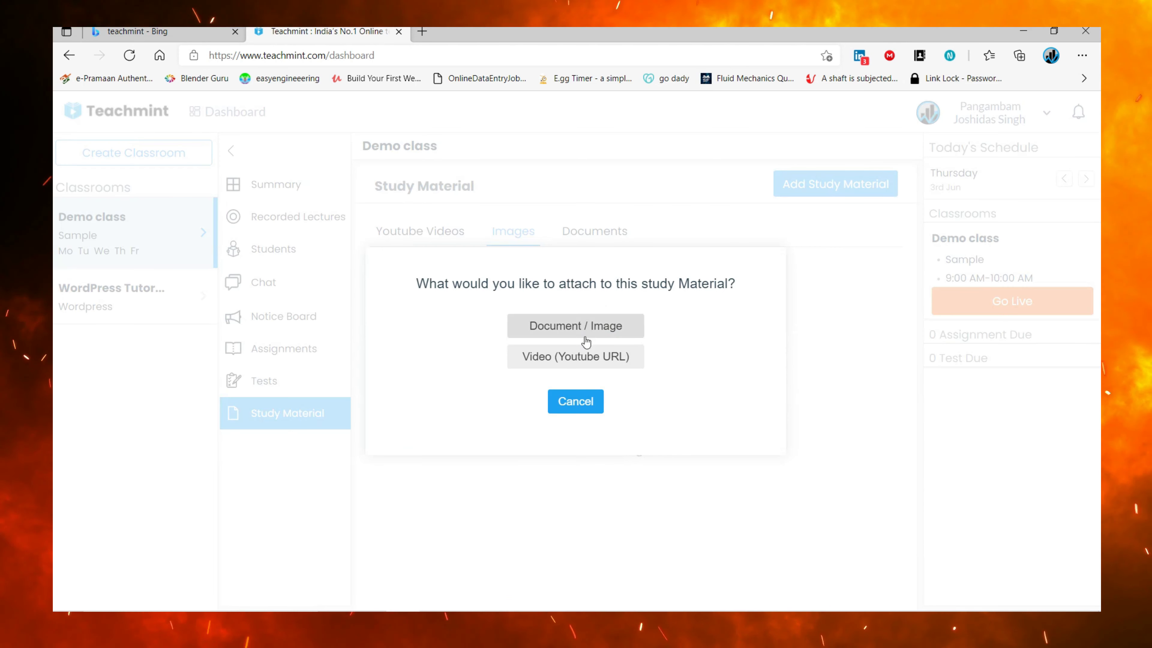
pyautogui.click(891, 277)
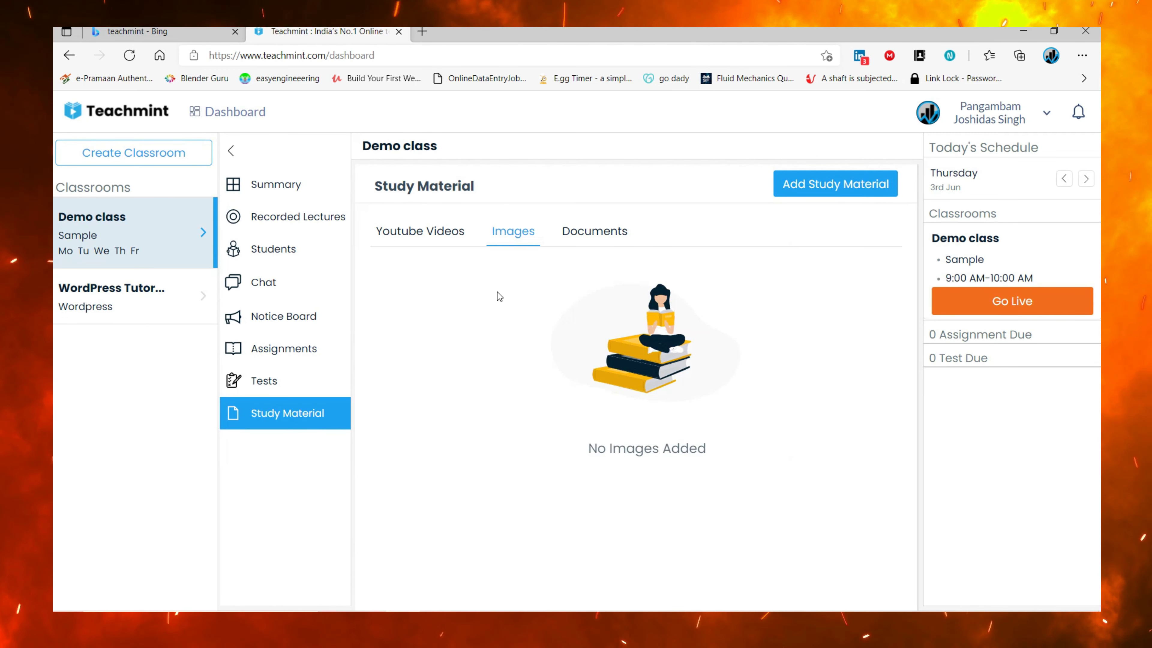
# Start a new document/image study material with the title "demo" and the description "demo"
pyautogui.click(405, 235)
pyautogui.click(798, 186)
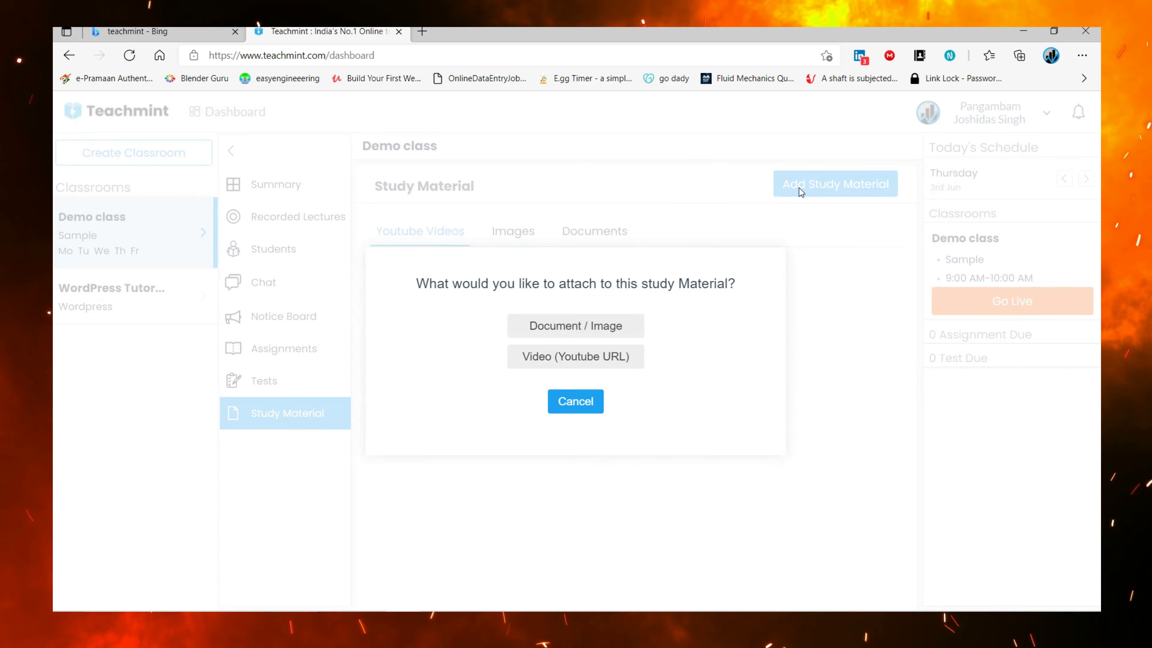
pyautogui.click(564, 327)
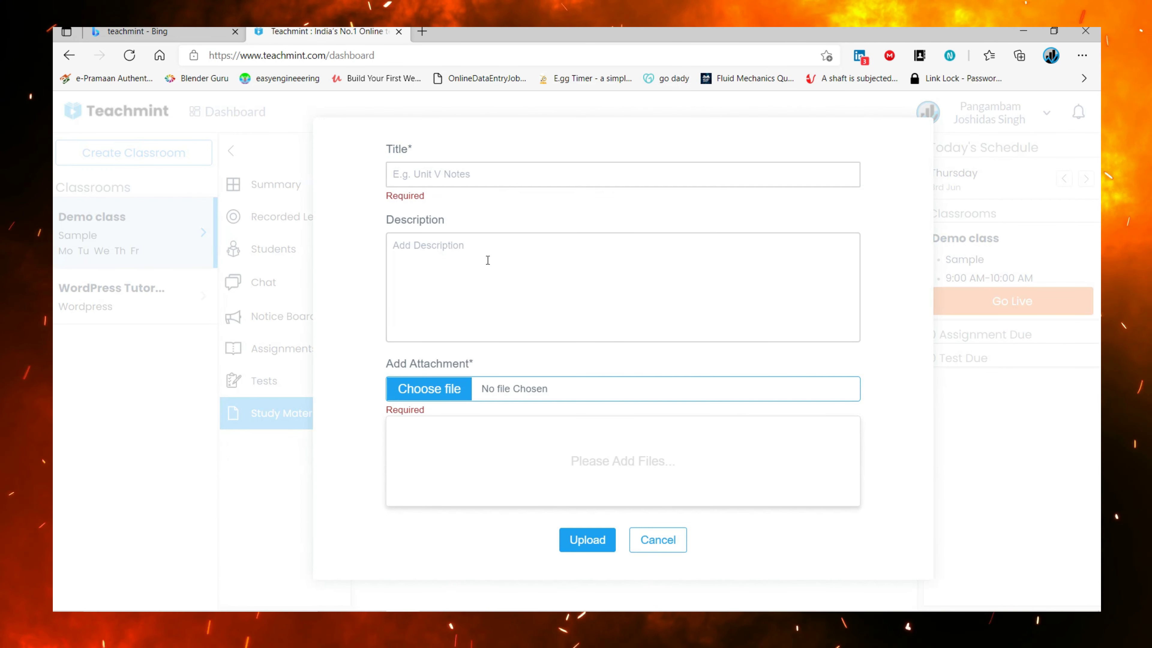
pyautogui.click(473, 173)
pyautogui.write('de')
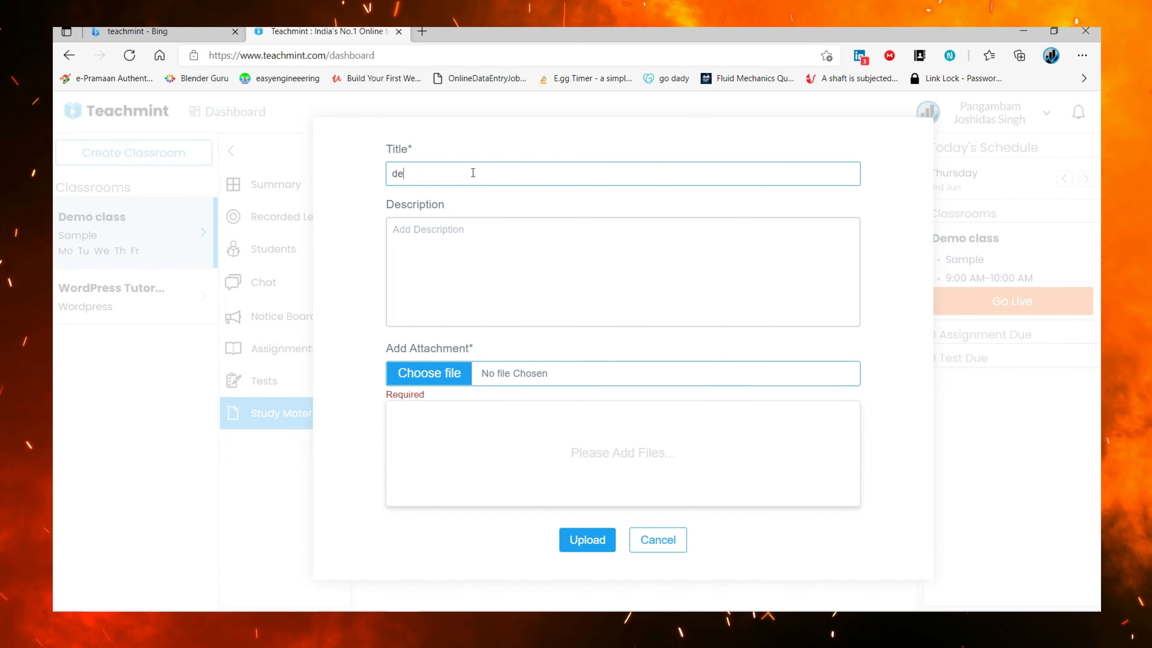
pyautogui.write('mo')
pyautogui.click(503, 285)
pyautogui.write('demo')
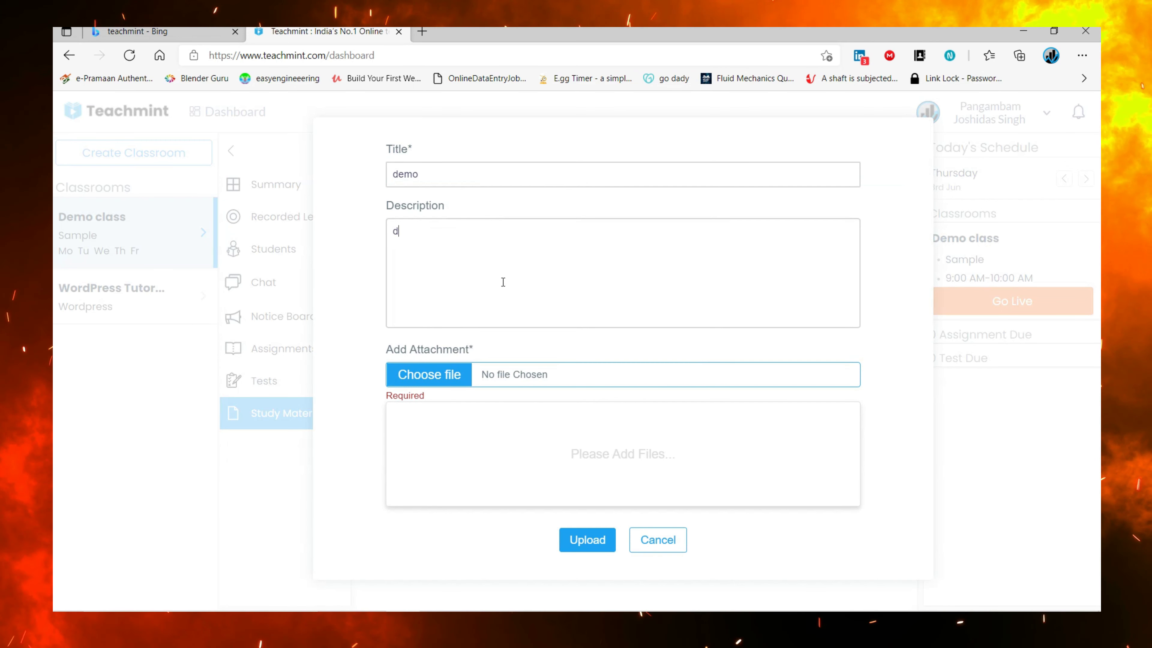
# Attach OIP.jpg from the Downloads folder, upload the study material, and check the image and document categories
pyautogui.click(442, 375)
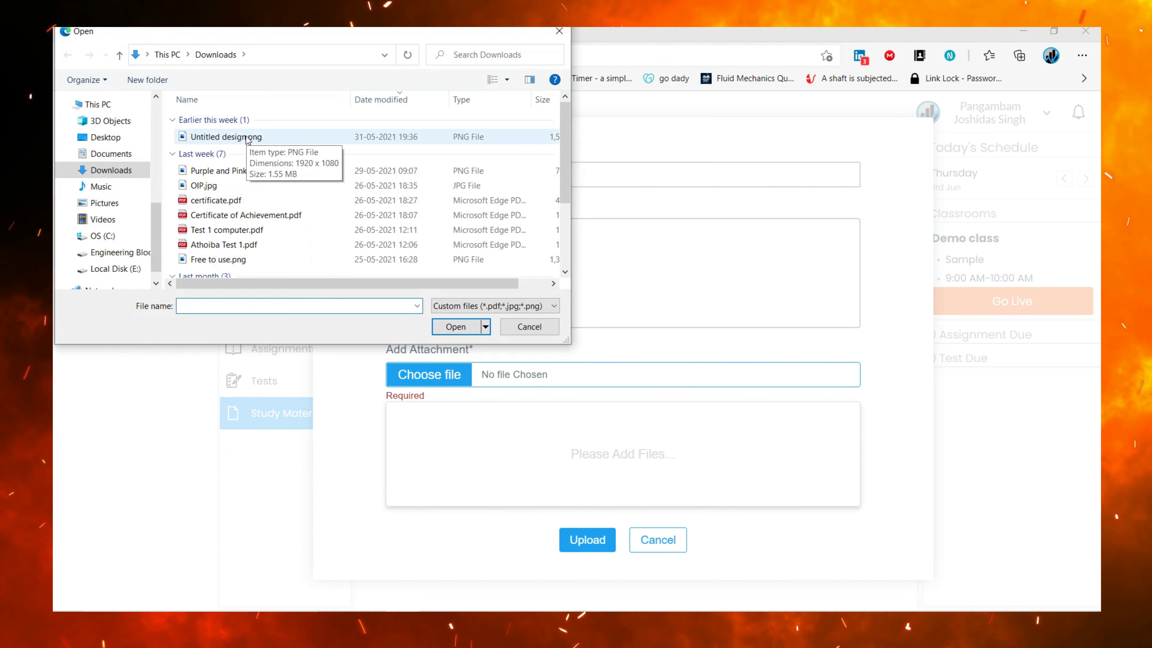
pyautogui.click(259, 186)
pyautogui.click(458, 326)
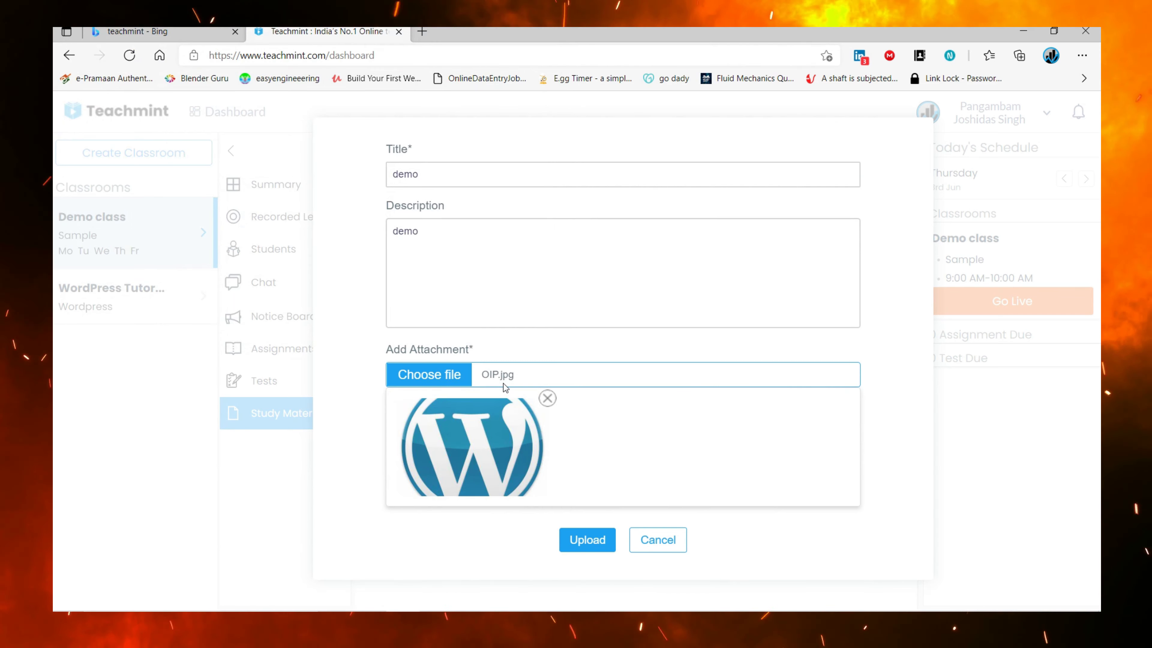
pyautogui.click(587, 541)
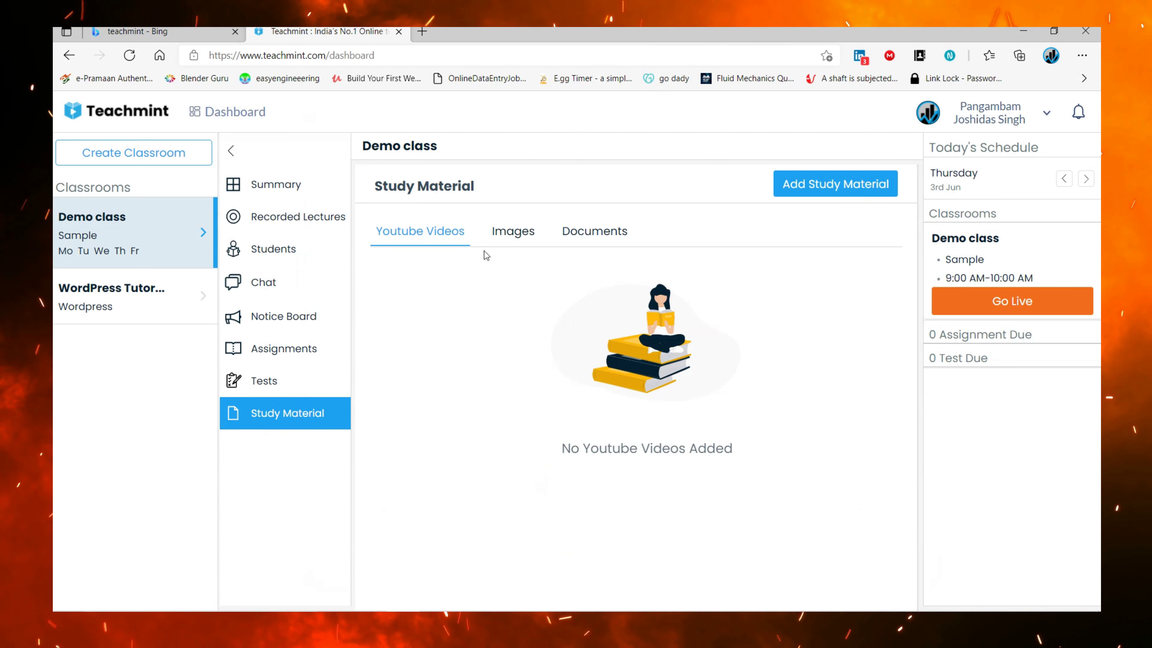
pyautogui.click(490, 243)
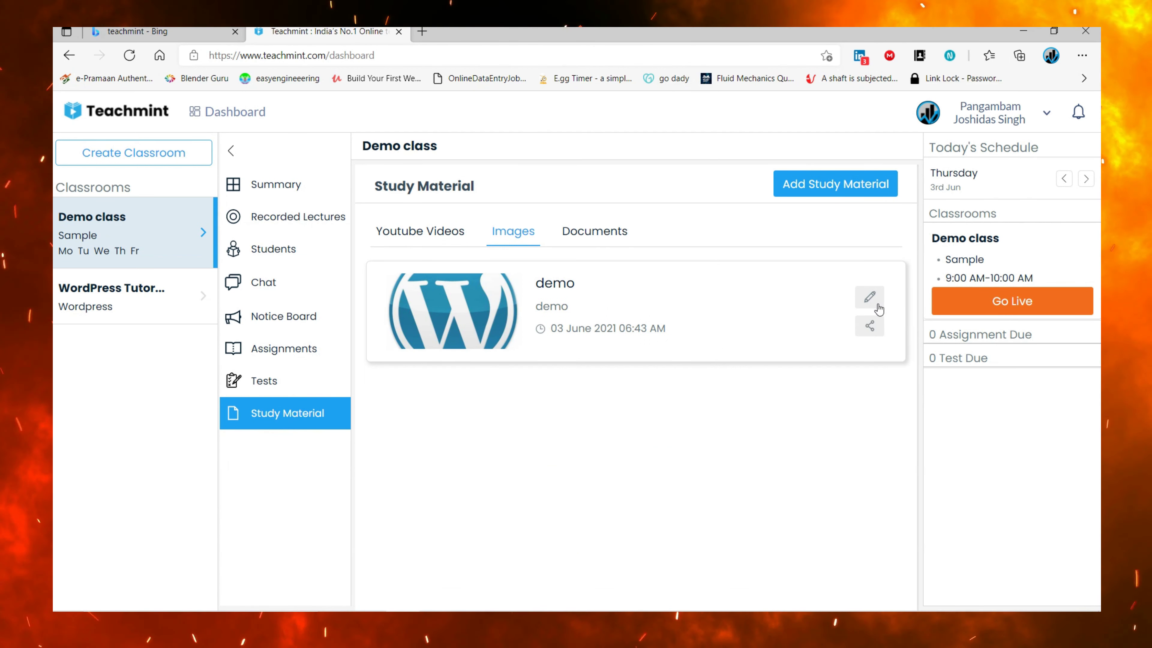
pyautogui.click(598, 245)
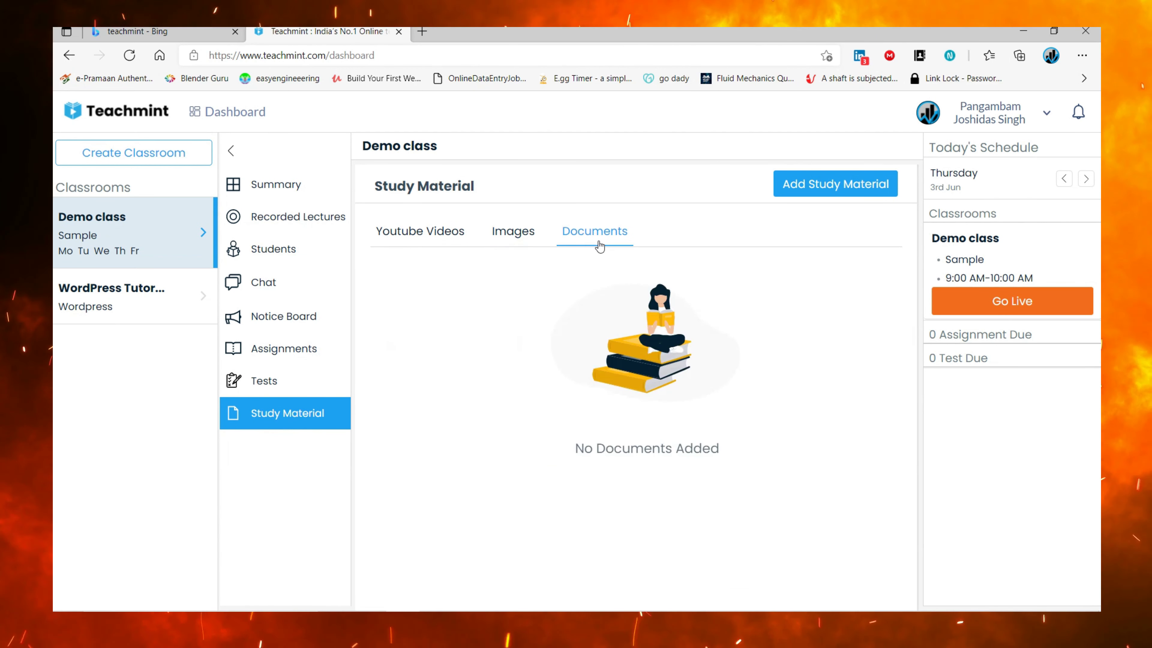
# Start a new YouTube video study material with the title "demo" and the description "demo"
pyautogui.click(411, 240)
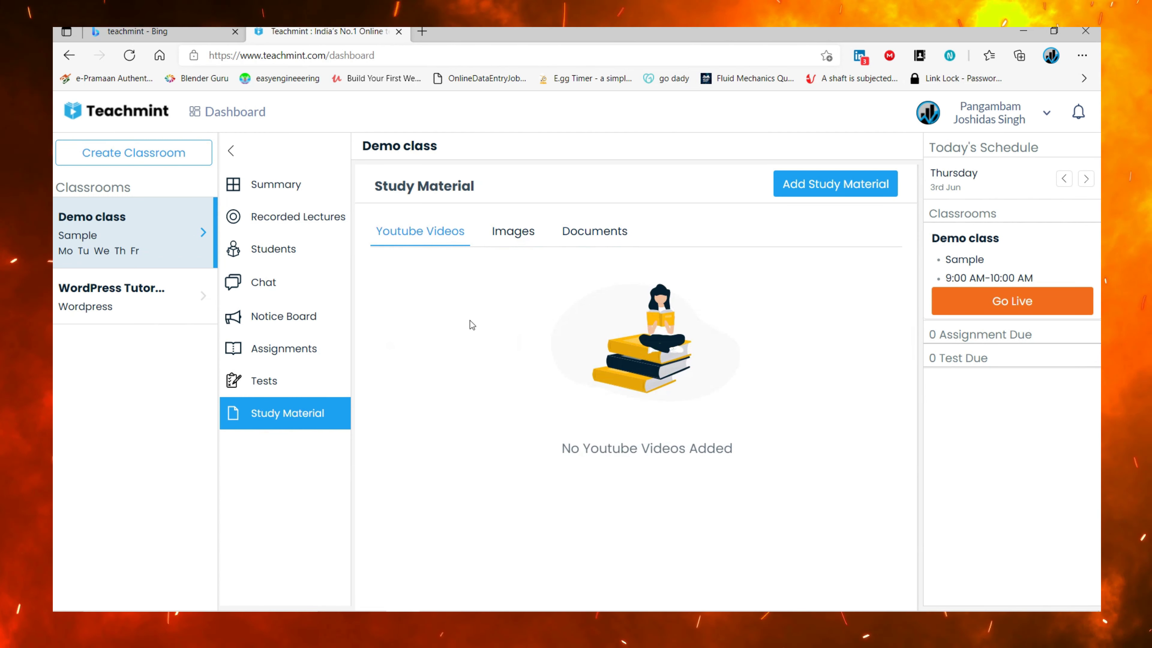
pyautogui.click(857, 185)
pyautogui.click(605, 358)
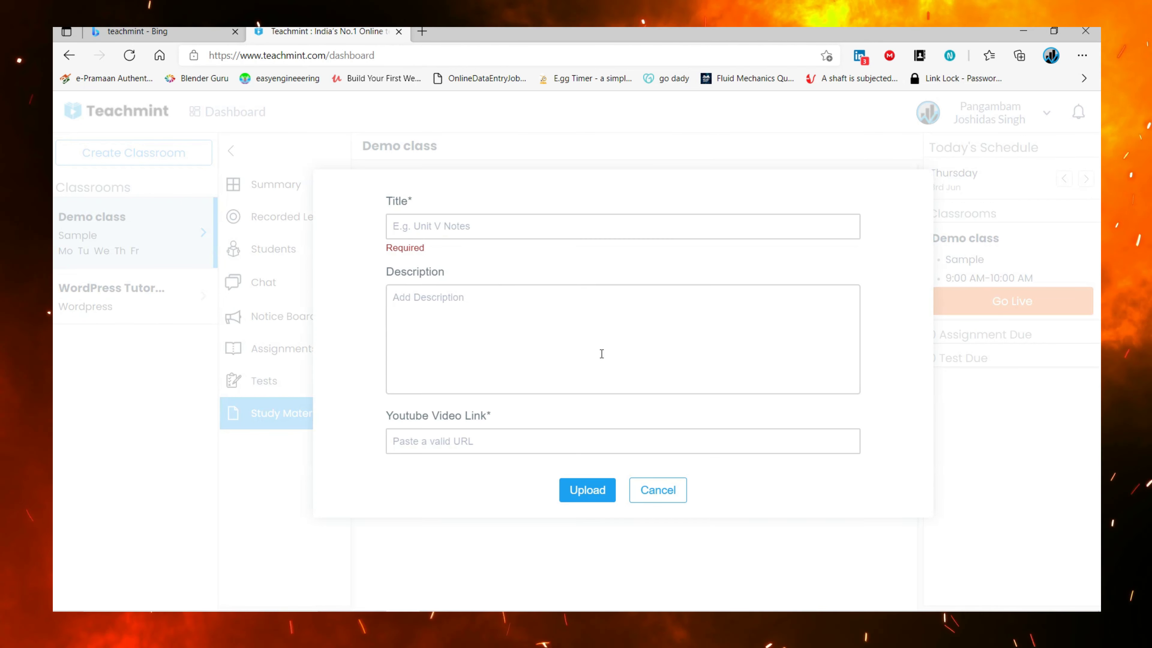
pyautogui.click(492, 238)
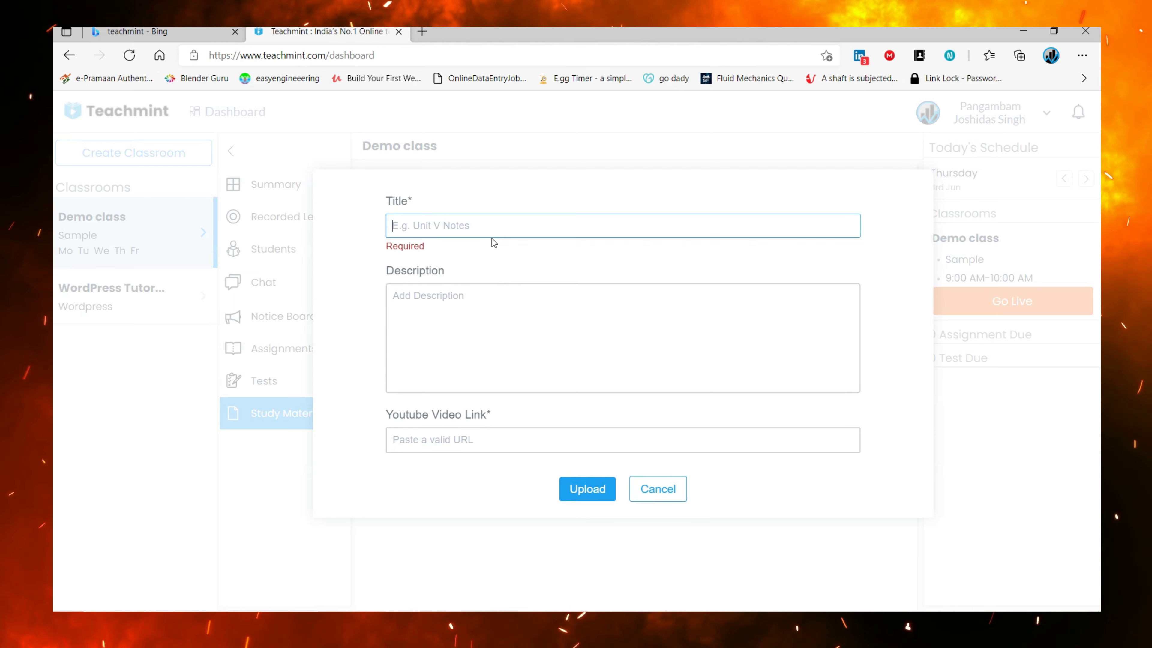
pyautogui.write('demo')
pyautogui.click(462, 323)
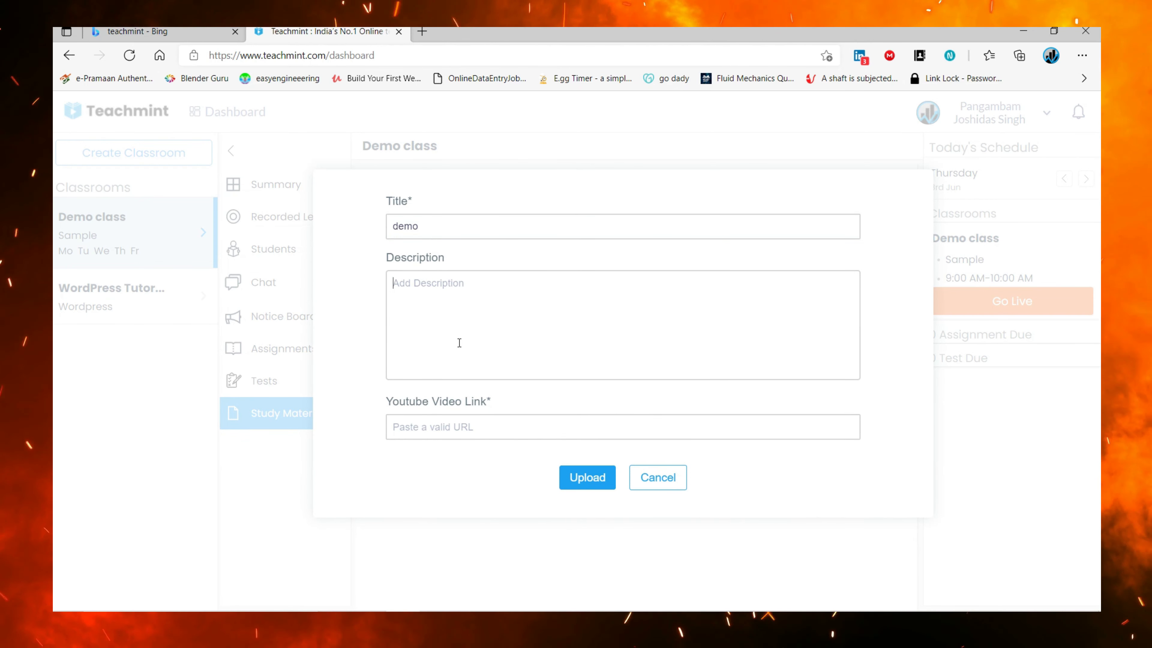
pyautogui.write('demo')
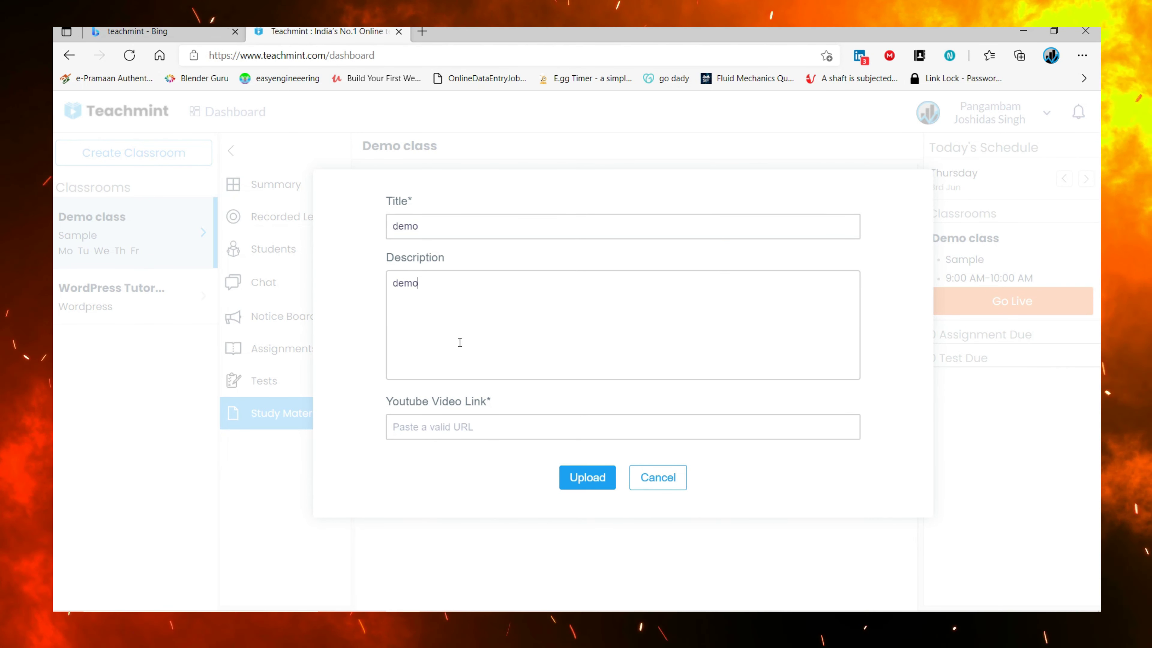
pyautogui.click(453, 427)
# Switch to YouTube in a new browser tab and copy the link of the "Mix – Lengdana" entry on its home page
pyautogui.click(422, 31)
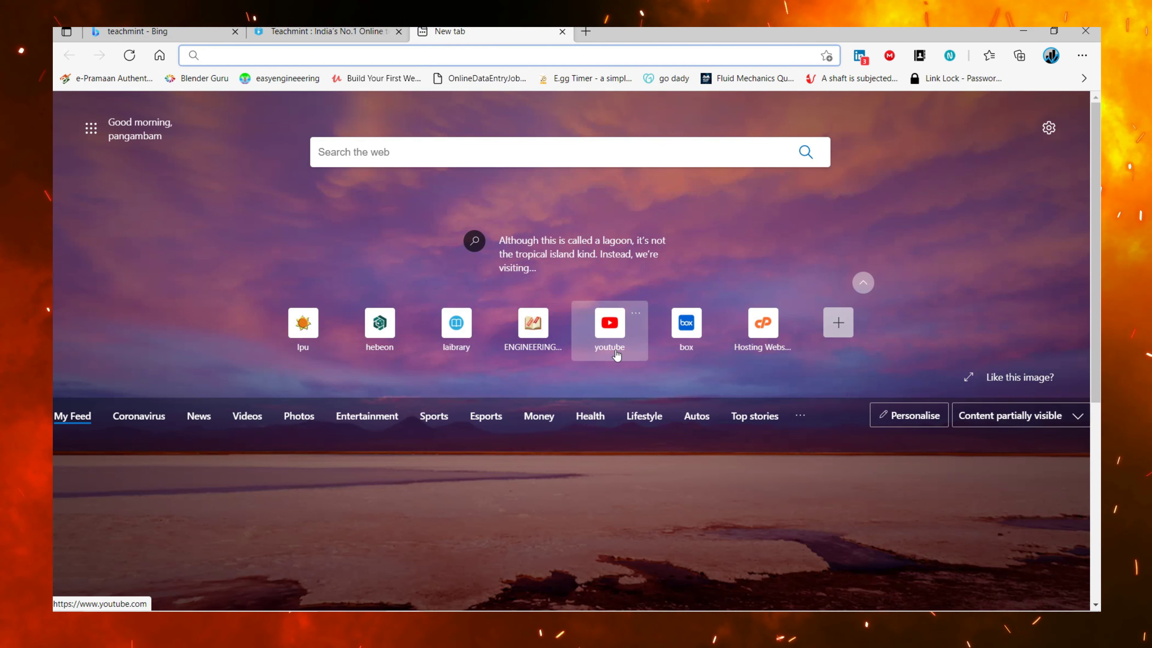
pyautogui.click(622, 357)
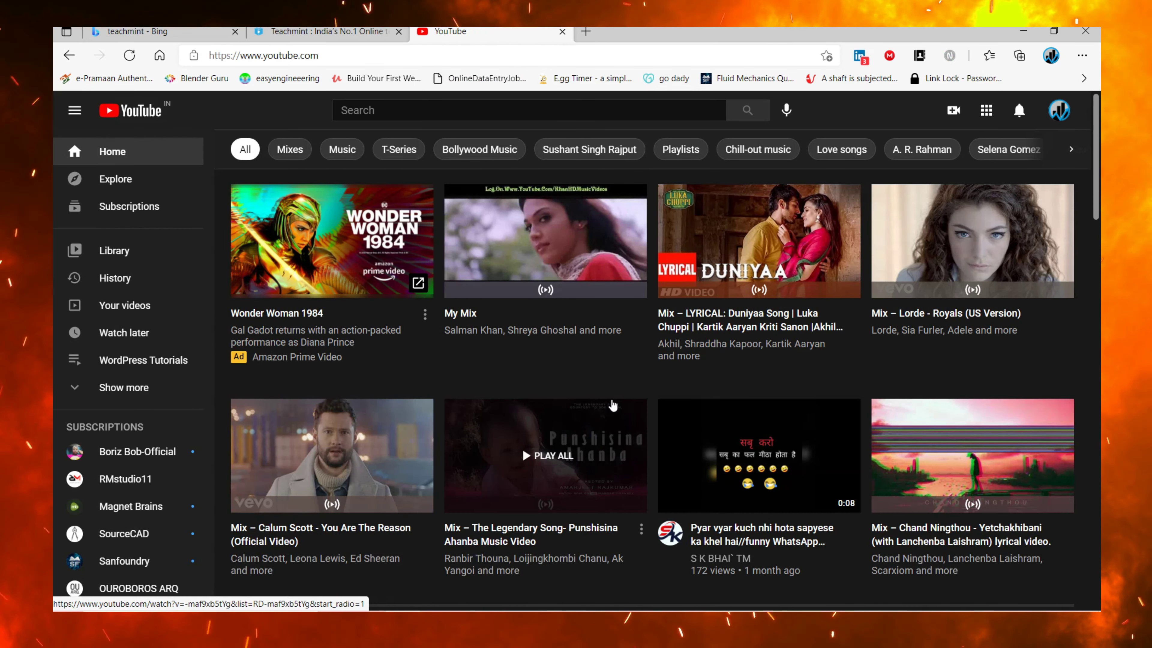
pyautogui.scroll(-7, 638, 434)
pyautogui.scroll(-5, 639, 435)
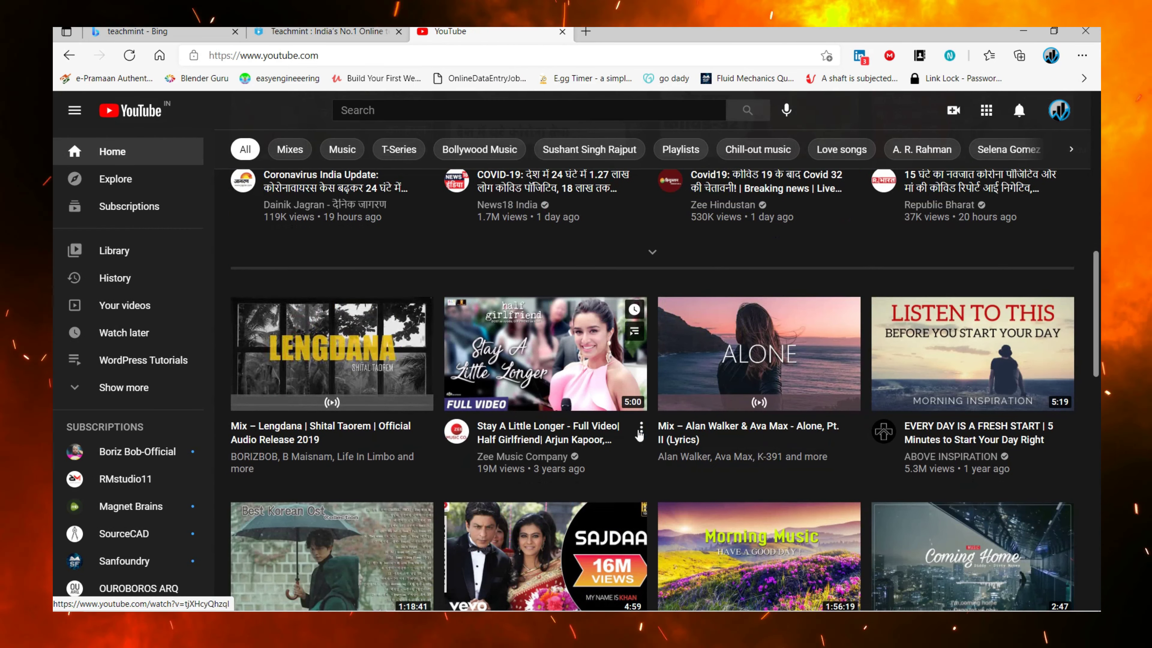
pyautogui.scroll(-2, 371, 369)
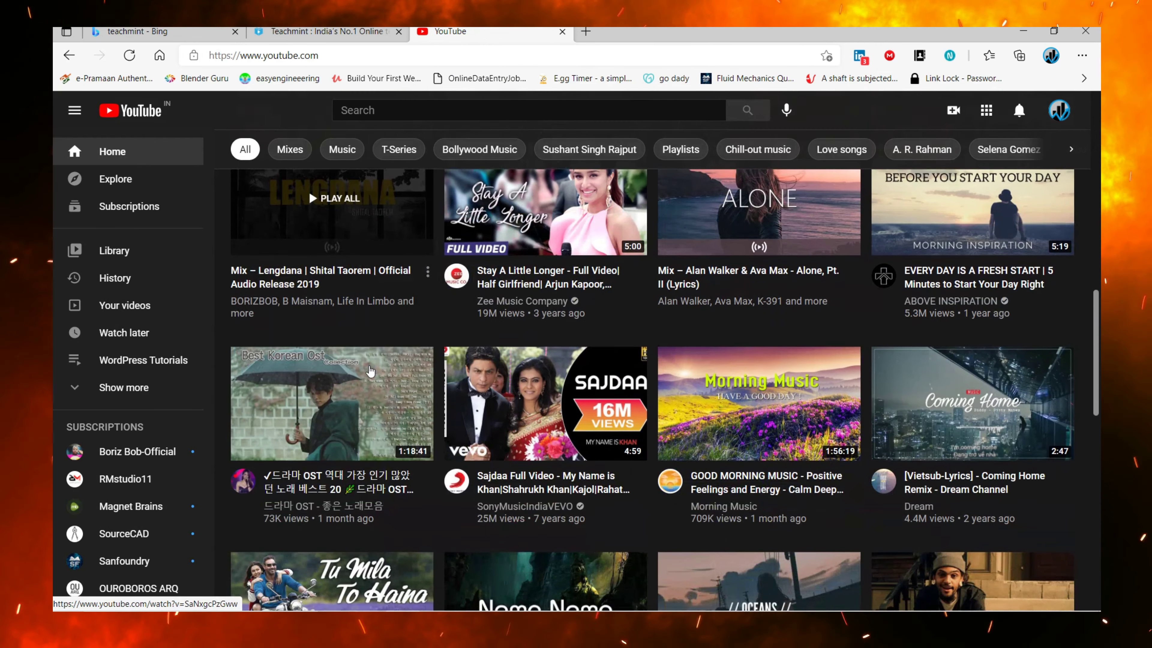
pyautogui.scroll(1, 559, 301)
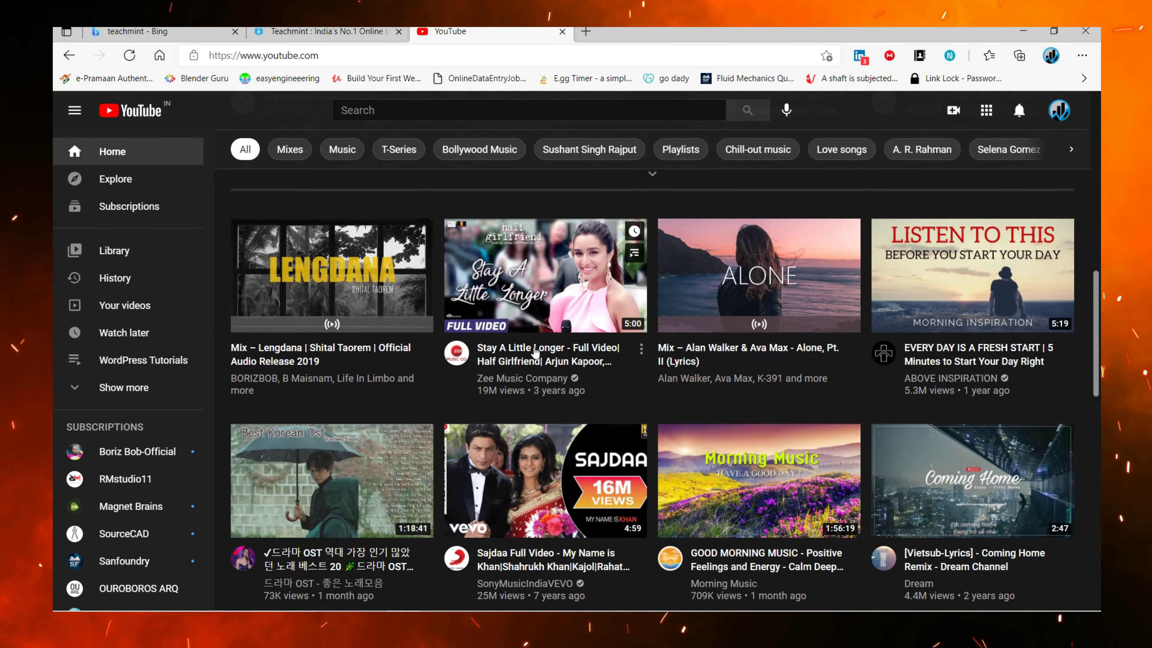
pyautogui.rightClick(557, 272)
pyautogui.rightClick(402, 271)
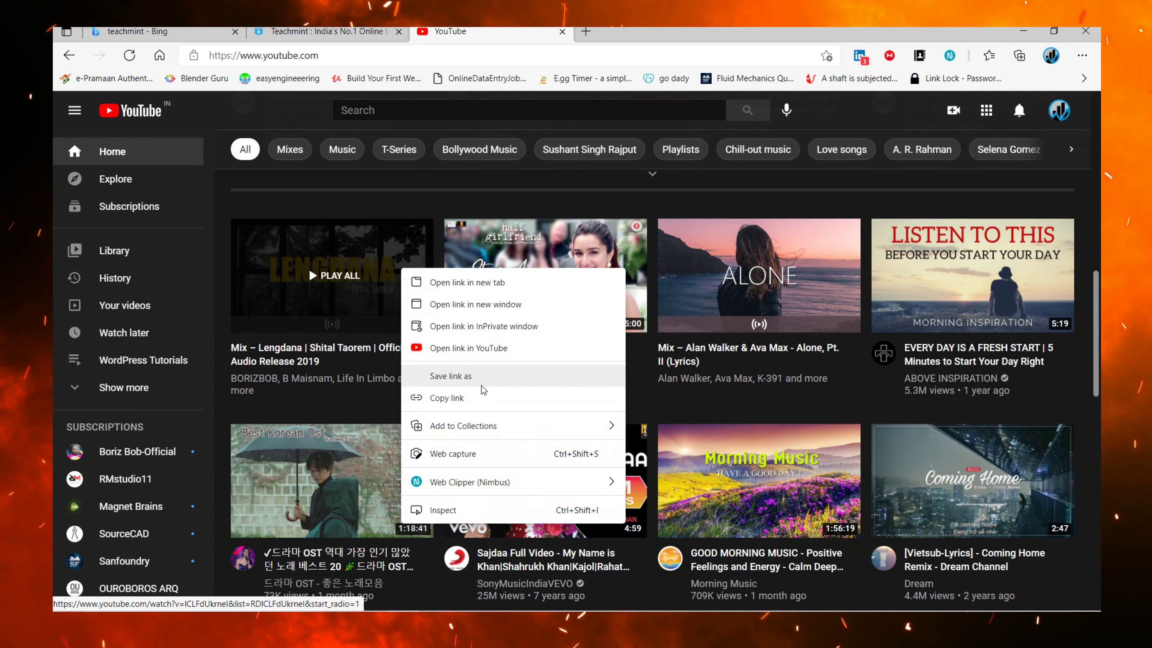
pyautogui.click(486, 397)
# Return to Teachmint, paste the copied link as the study material's YouTube video link, and upload it
pyautogui.hotkey('ctrl', 'shift', 'Tab')
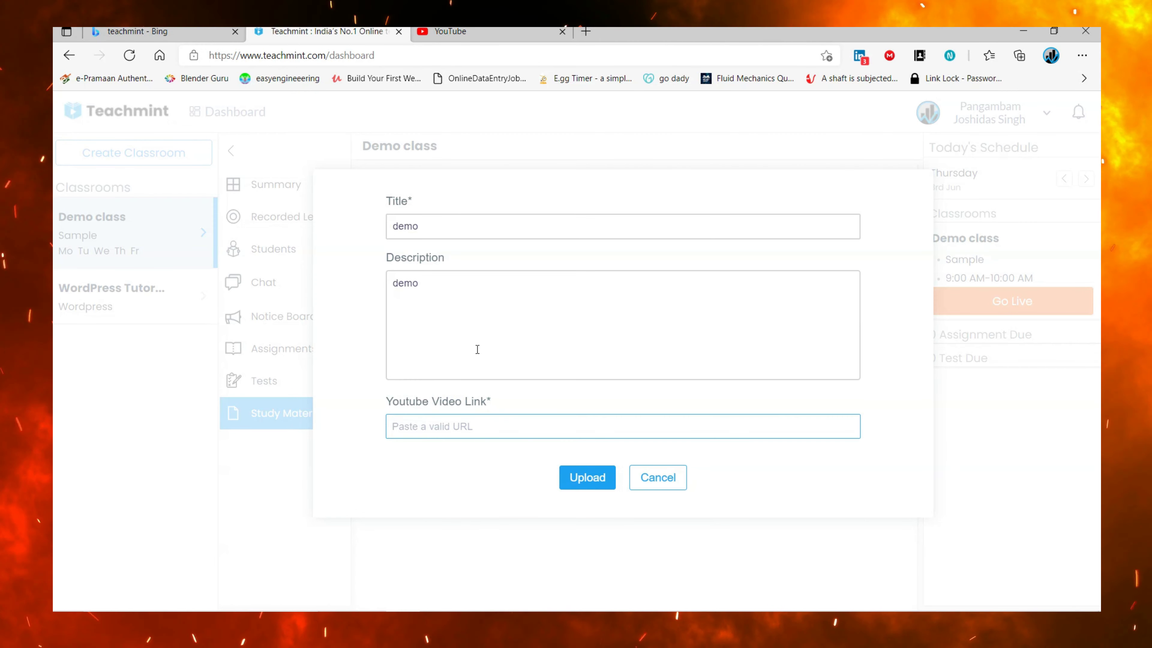
pyautogui.hotkey('ctrl', 'v')
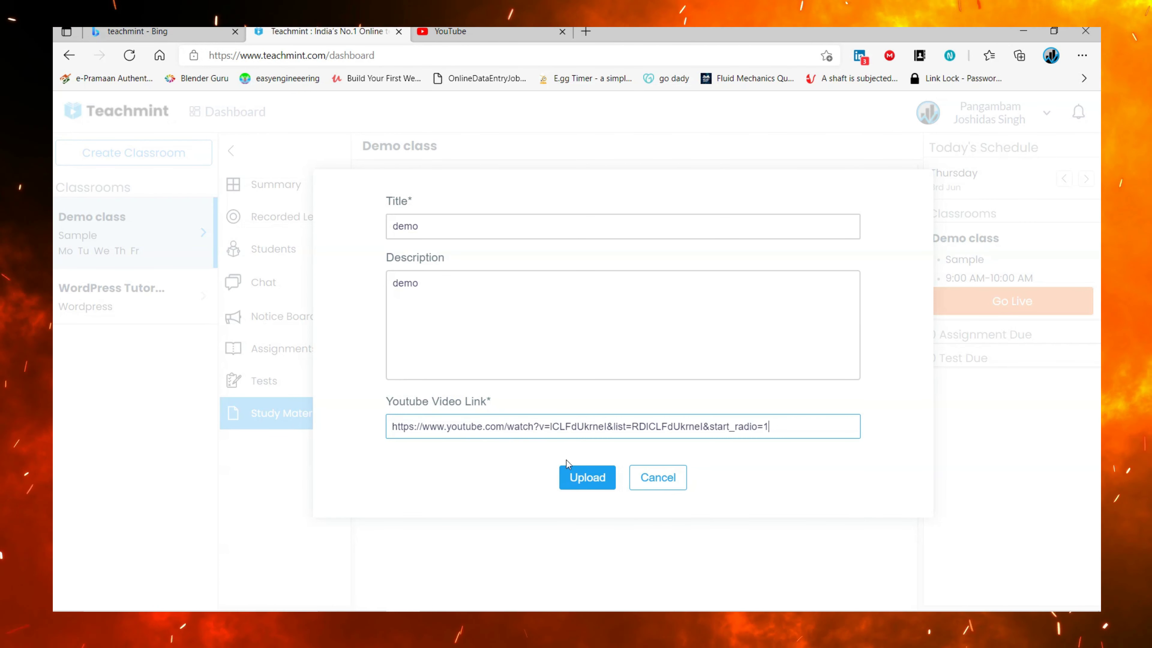
pyautogui.click(599, 484)
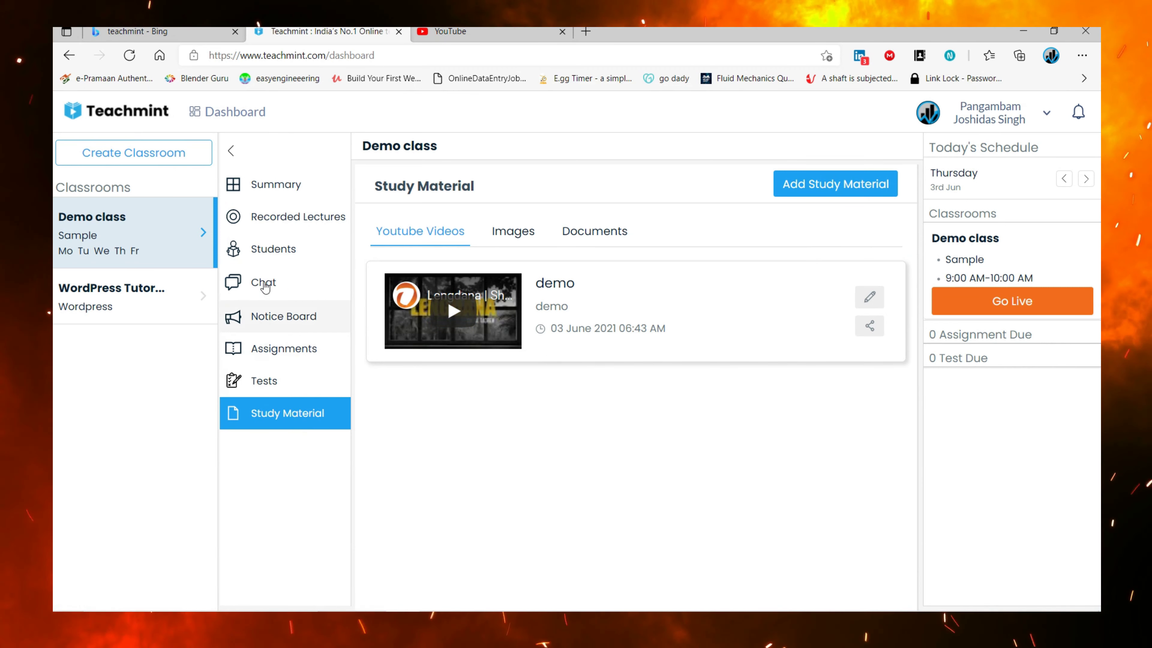
# View the Students section of the demo class
pyautogui.click(265, 248)
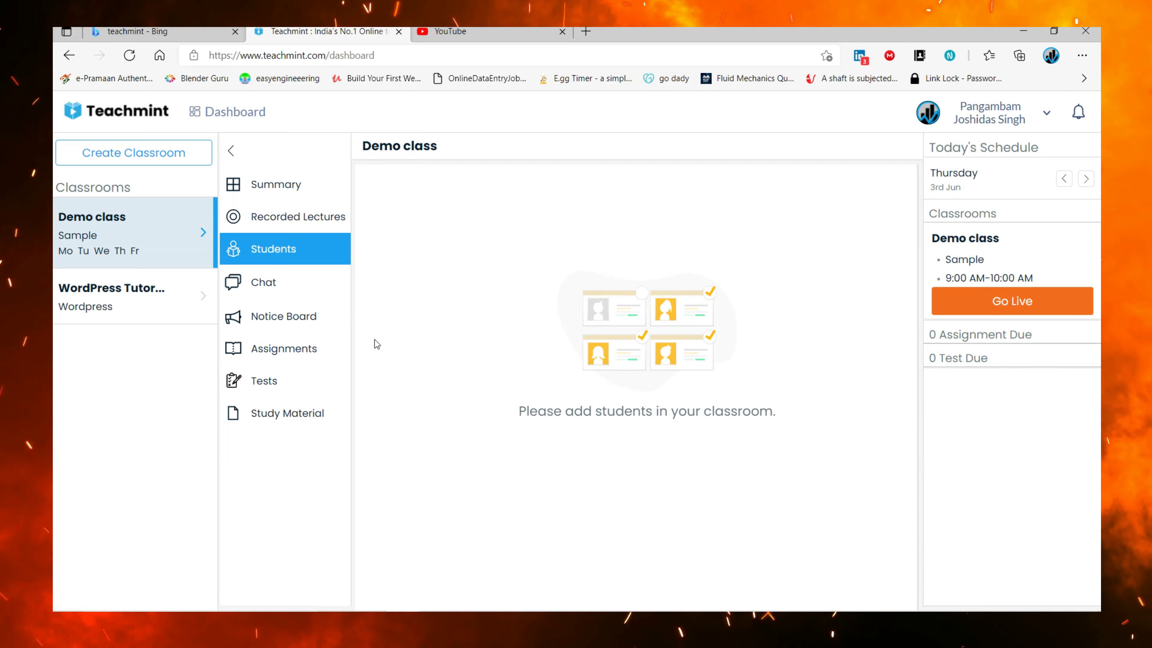
# View the demo class's Chat, Students and Summary sections in turn
pyautogui.click(263, 286)
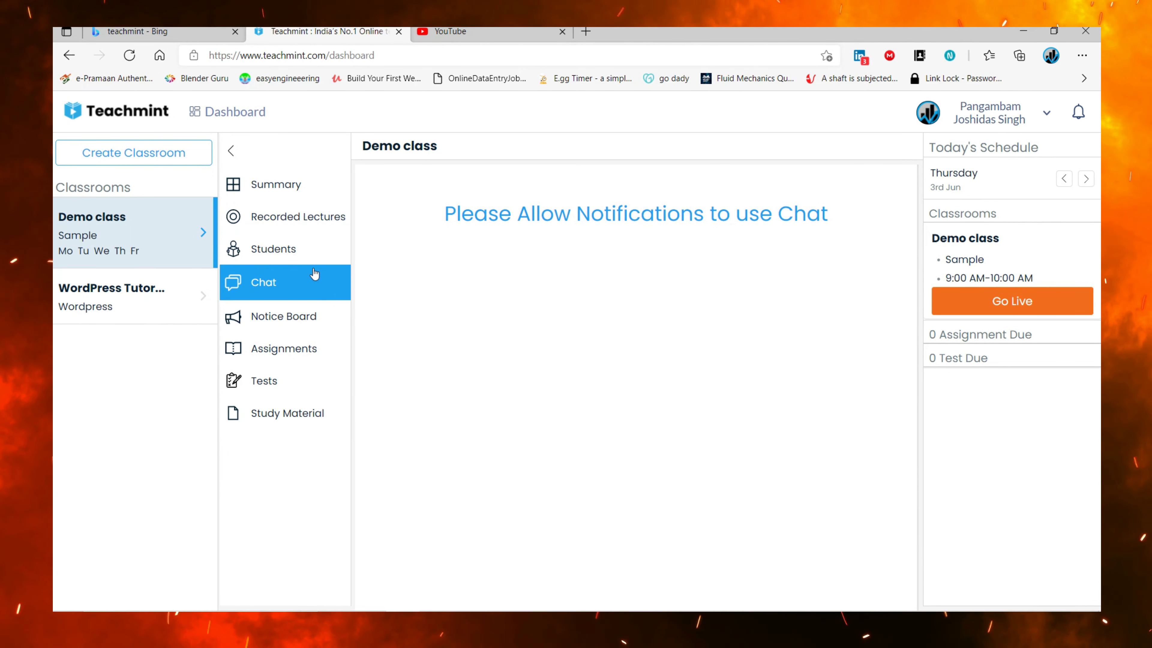
pyautogui.click(283, 256)
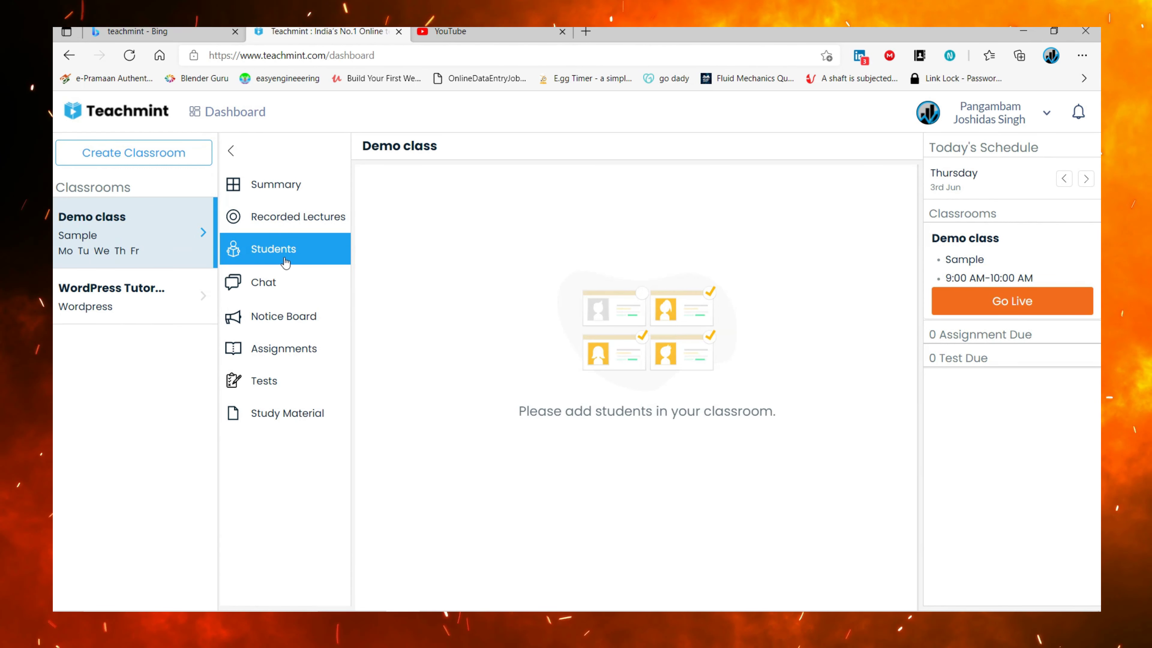
pyautogui.click(281, 190)
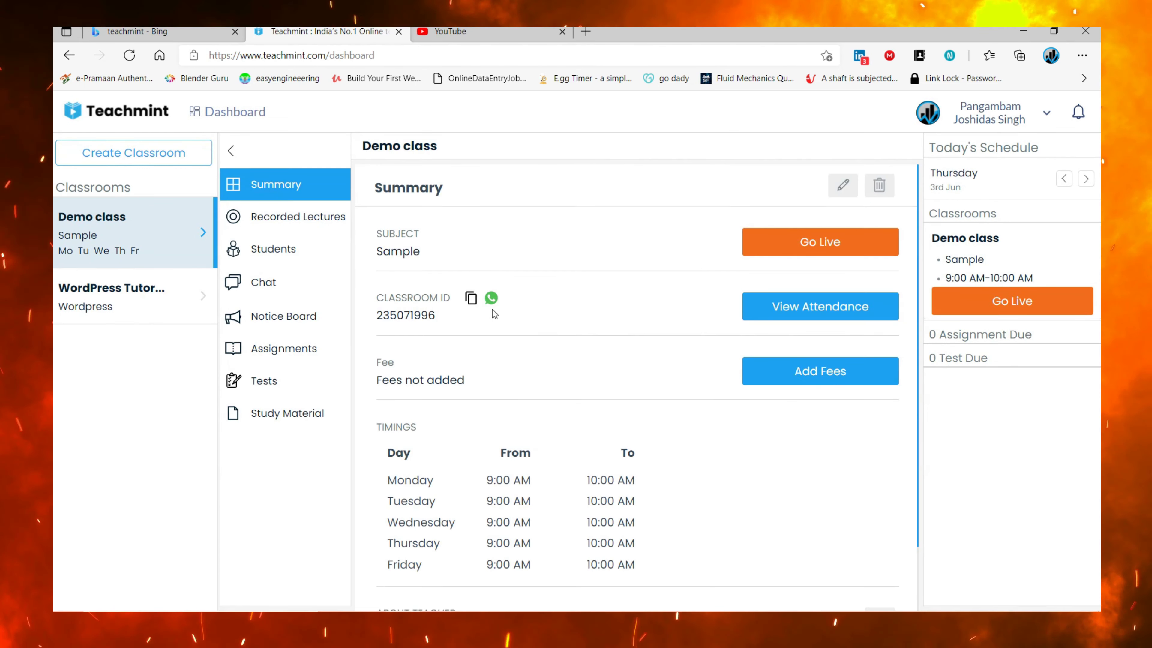
# Open the classroom's WhatsApp invitation from the summary, decline launching WhatsApp Desktop, and close the invitation page
pyautogui.click(491, 298)
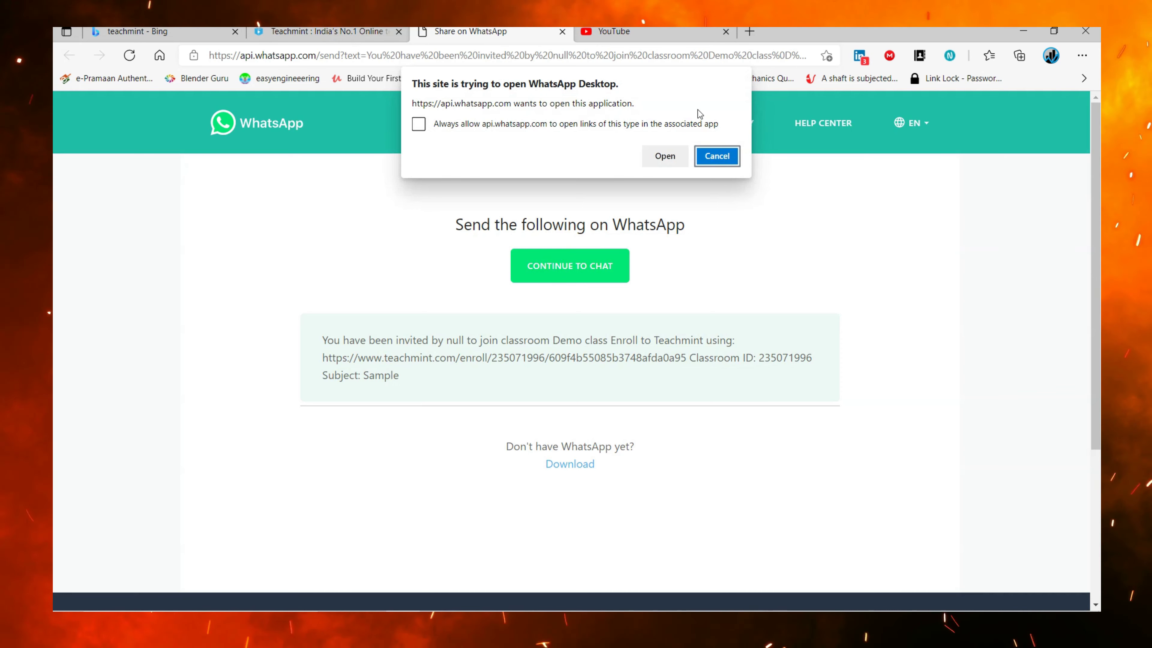
pyautogui.click(716, 156)
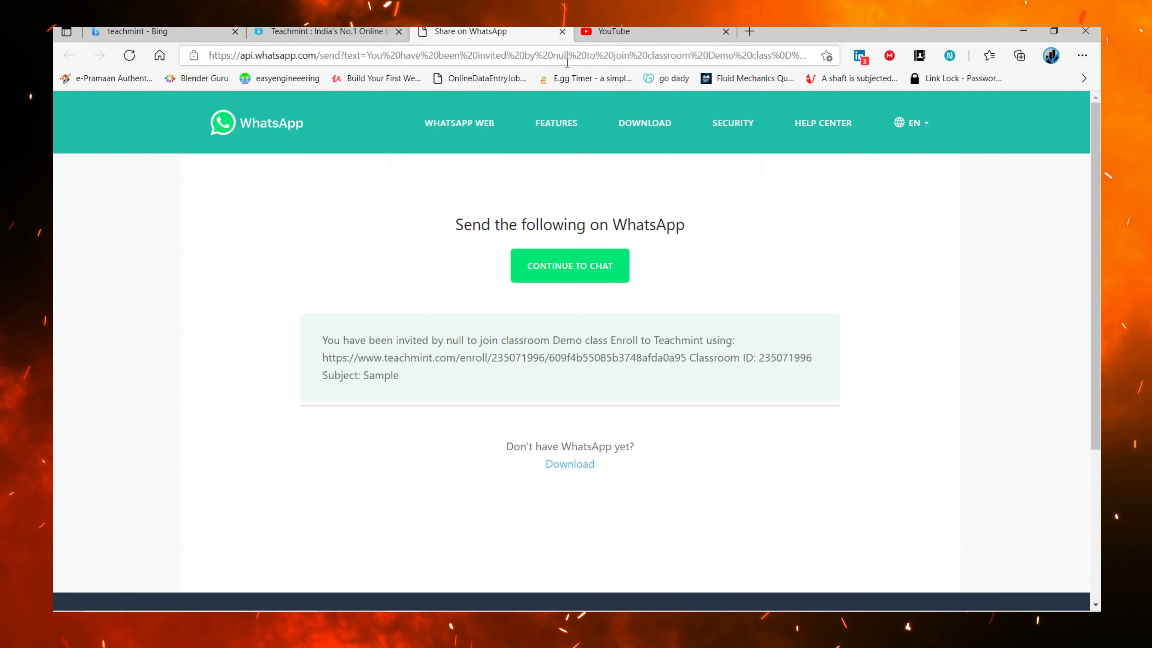
pyautogui.click(563, 31)
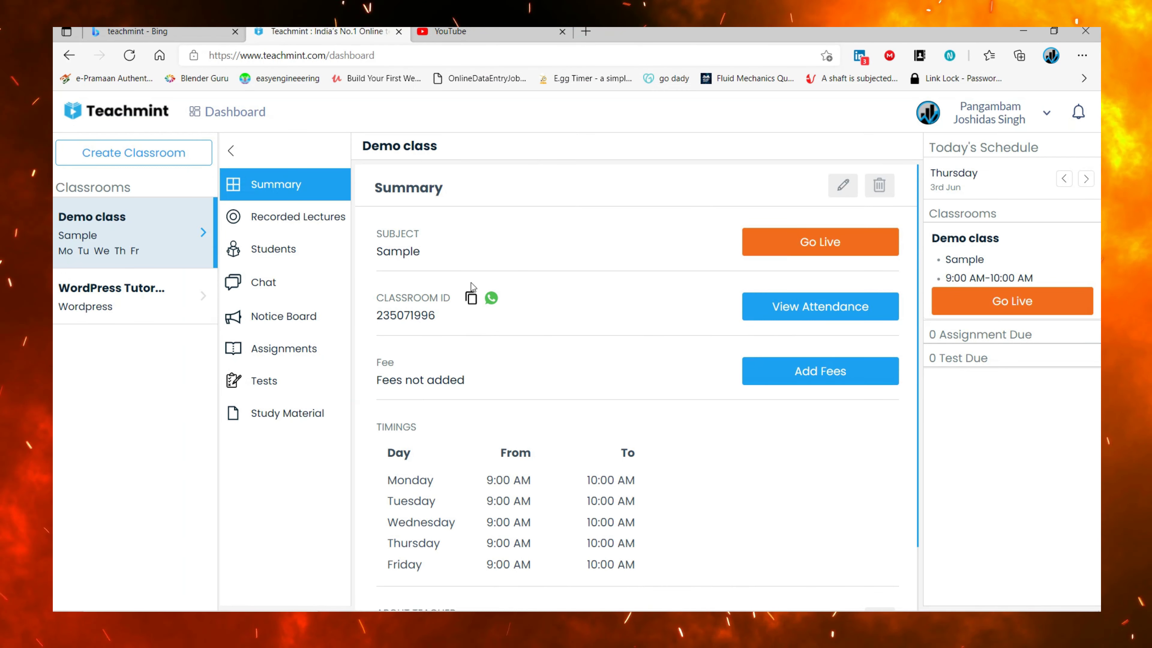
# Open the demo class's Add Fees form and examine the fee and date fields of the Course Fee structure
pyautogui.click(798, 379)
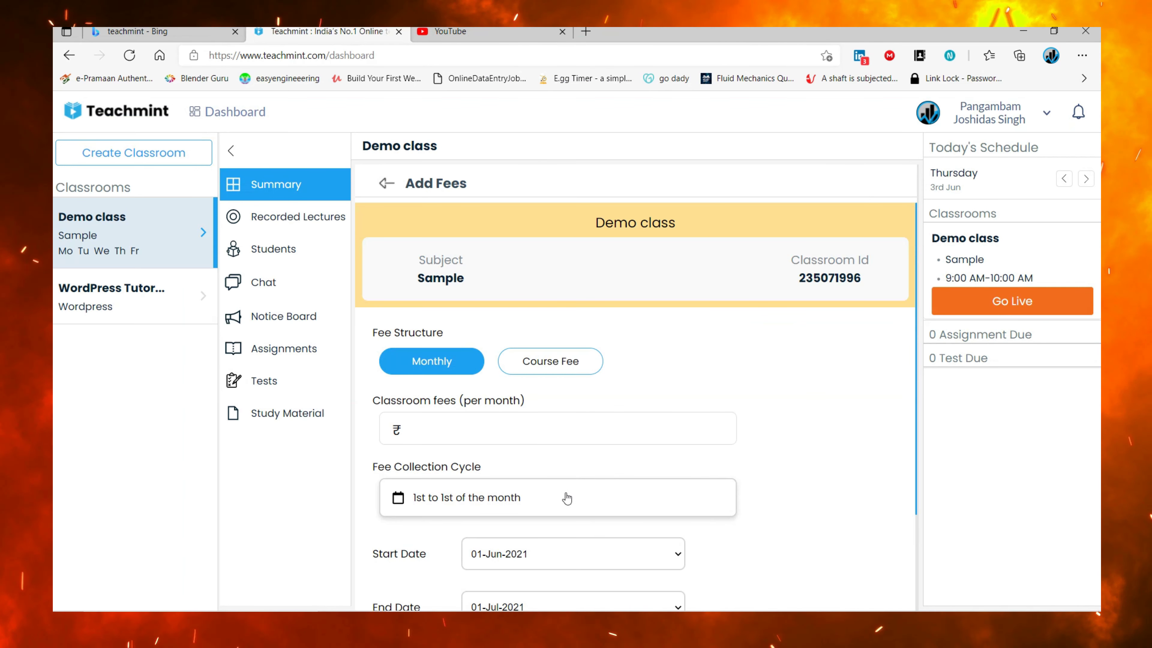
pyautogui.scroll(-3, 430, 429)
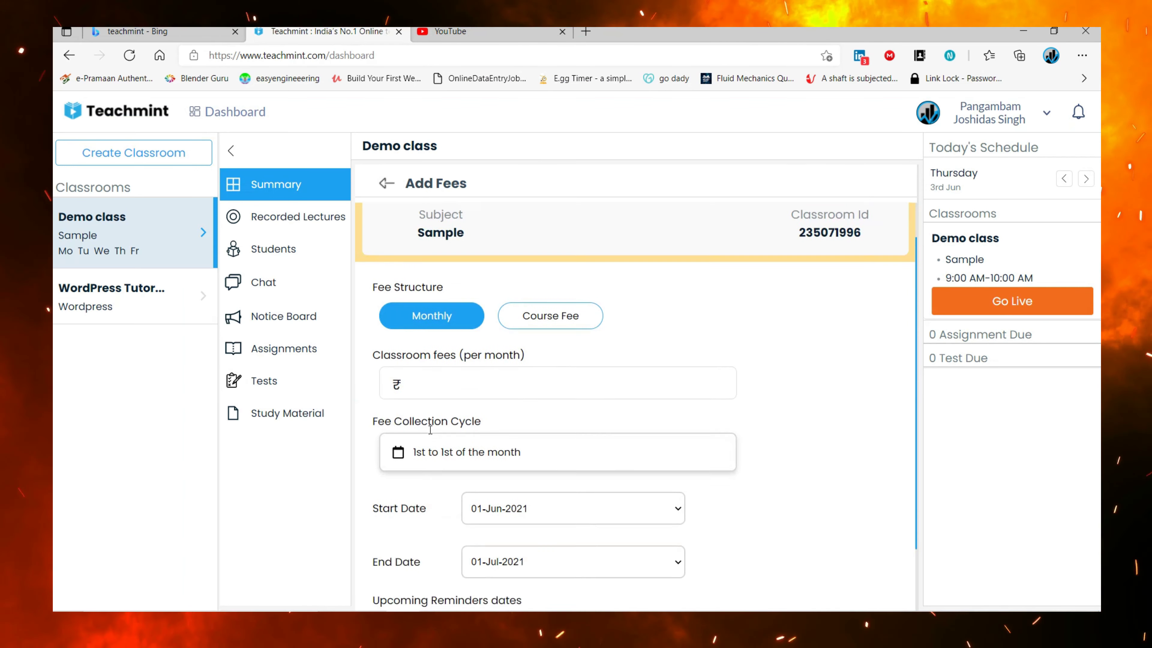
pyautogui.click(530, 245)
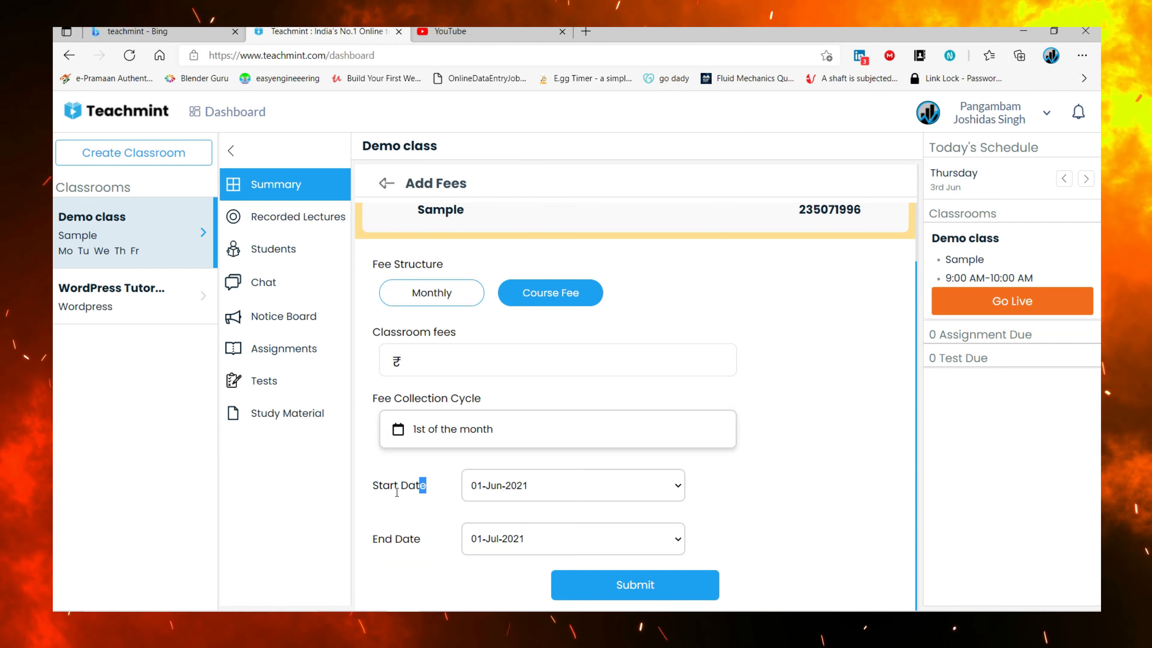
pyautogui.tripleClick(422, 485)
pyautogui.click(455, 541)
pyautogui.moveTo(430, 551); pyautogui.dragTo(380, 540)
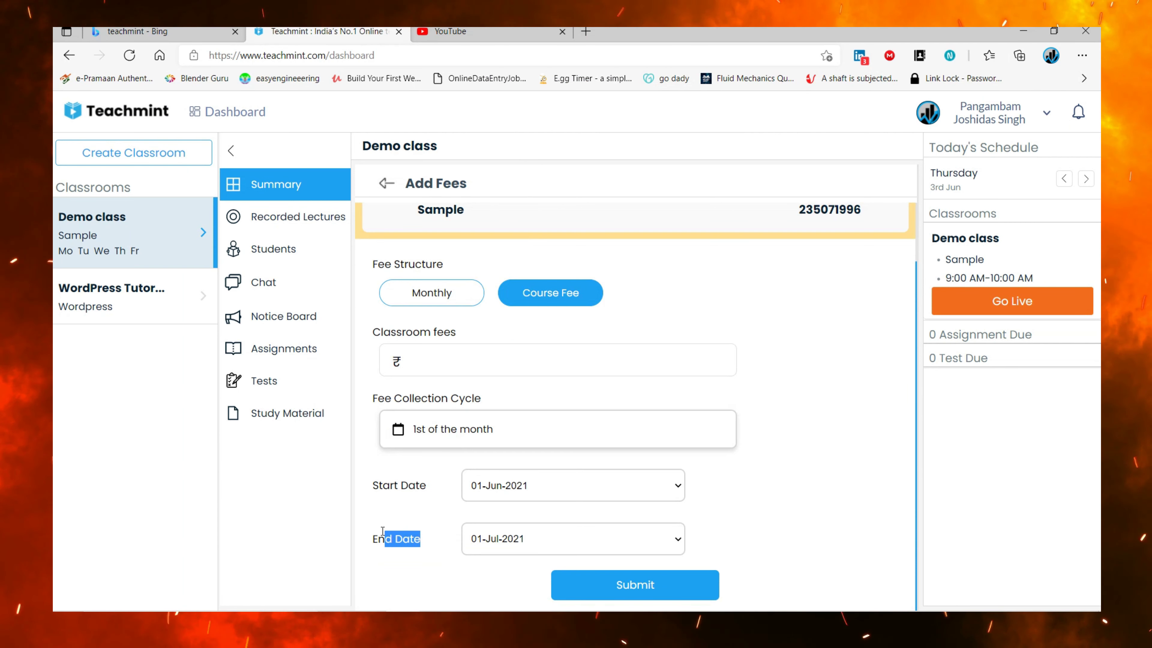
pyautogui.click(380, 540)
pyautogui.moveTo(456, 332); pyautogui.dragTo(370, 332)
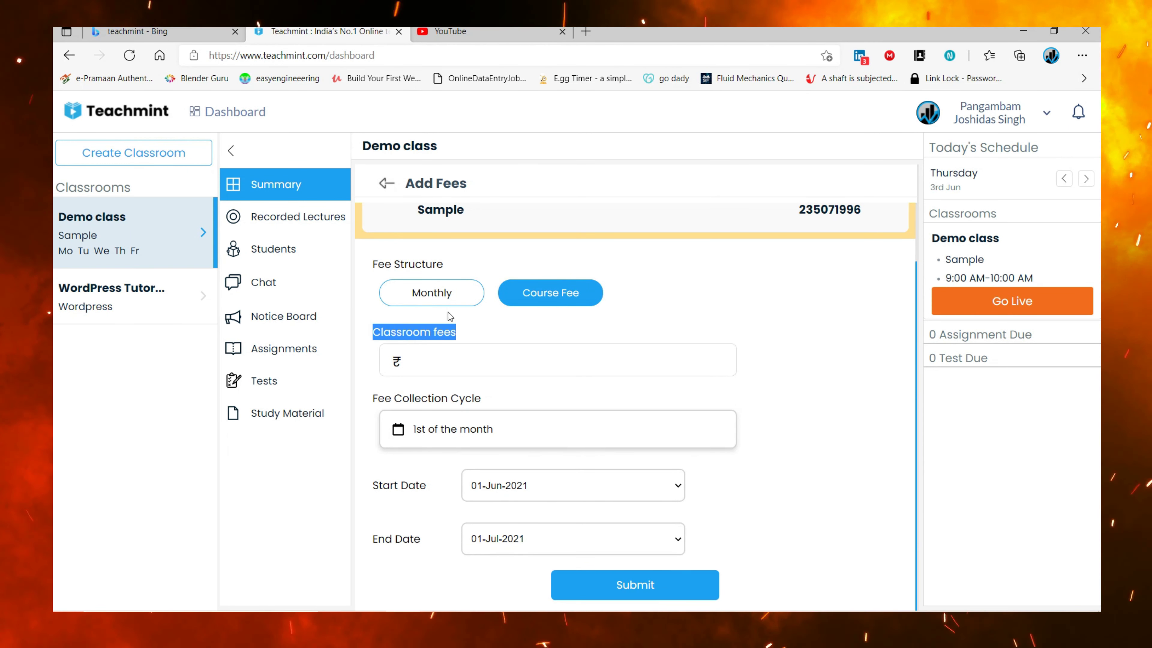
# Examine the Monthly fee structure and its collection-cycle day choices, and return to the class summary without submitting fees
pyautogui.click(452, 300)
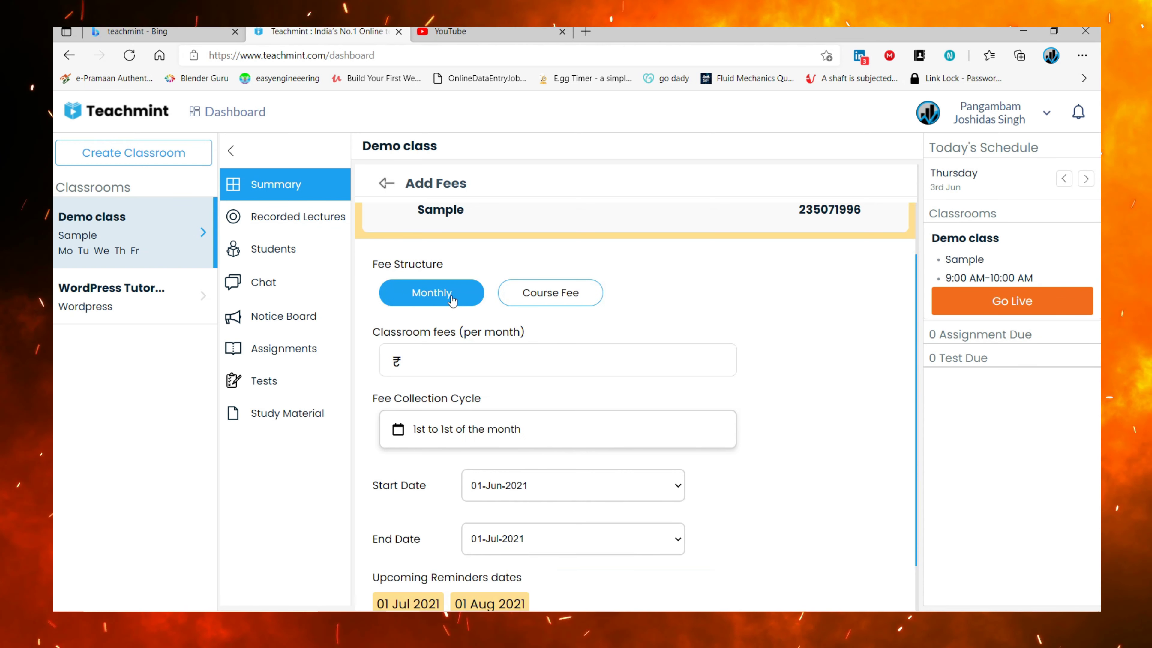
pyautogui.scroll(-2, 438, 494)
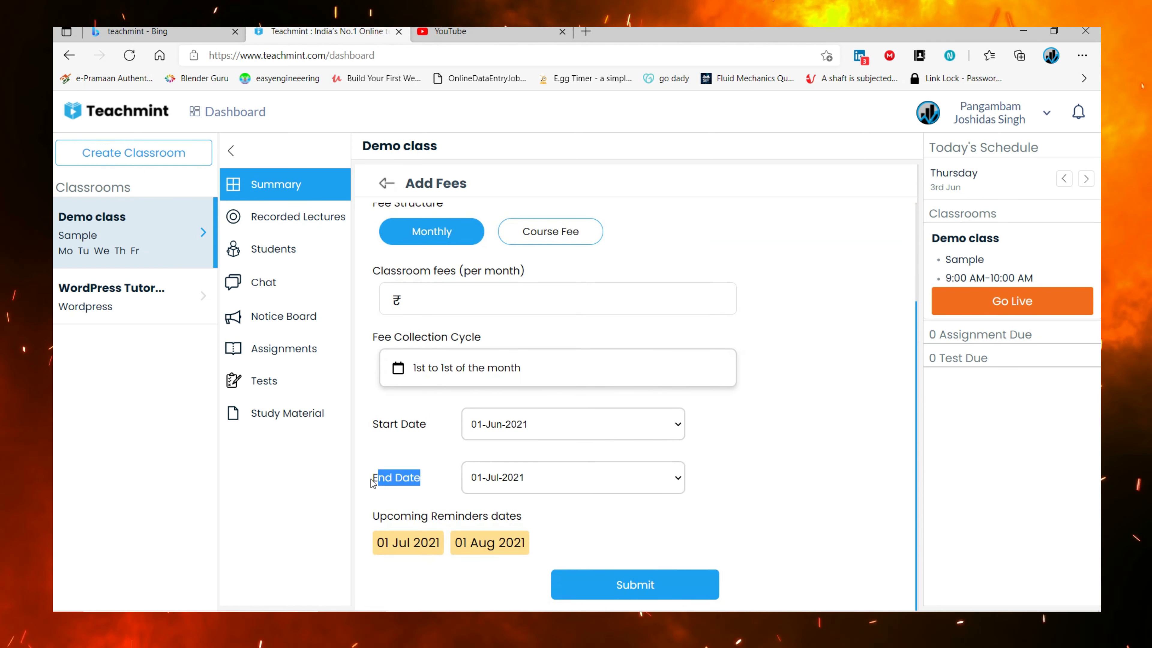
pyautogui.click(441, 381)
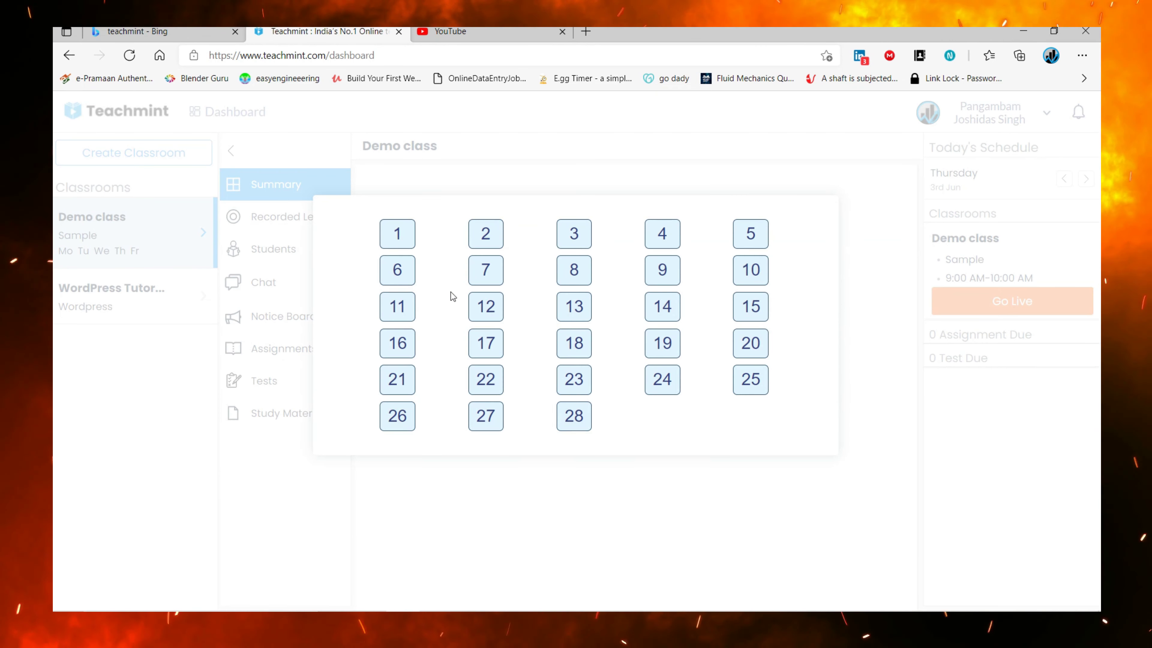
pyautogui.click(865, 475)
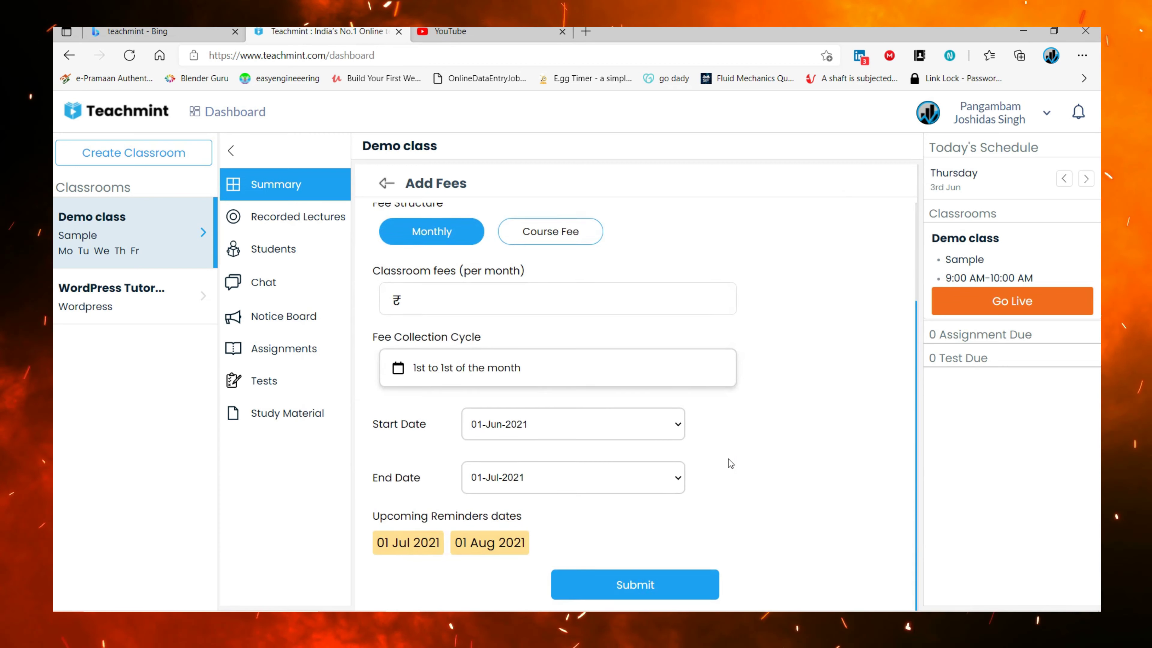
pyautogui.scroll(3, 730, 462)
pyautogui.click(383, 195)
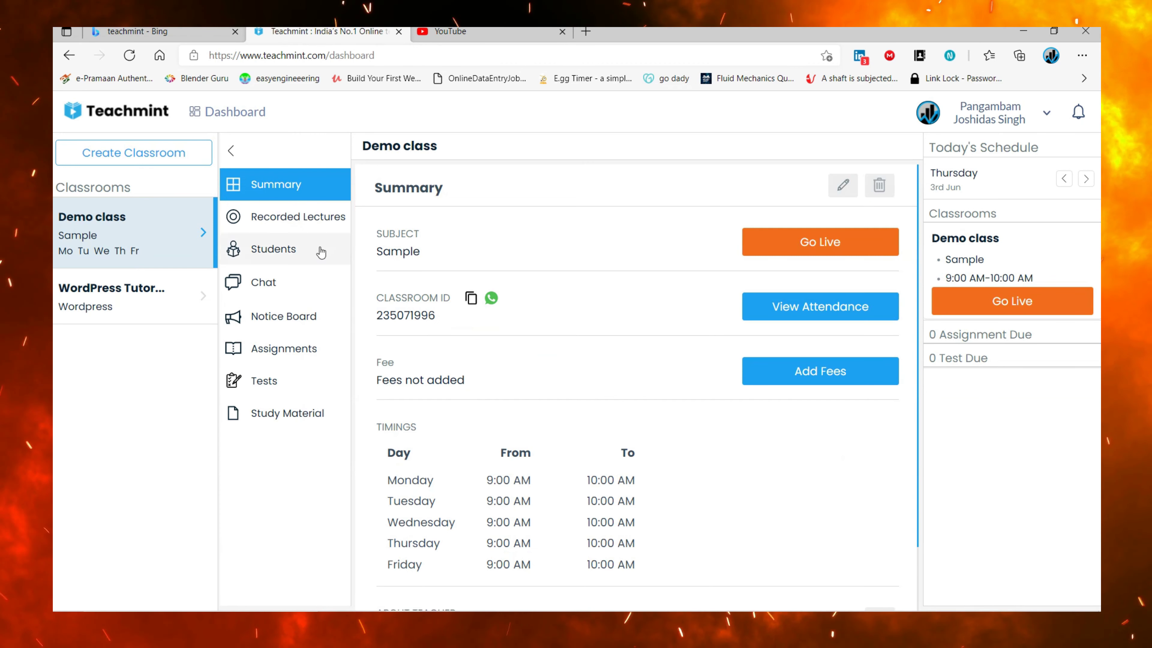
# Go live with the demo class and turn off the video and microphone
pyautogui.click(846, 253)
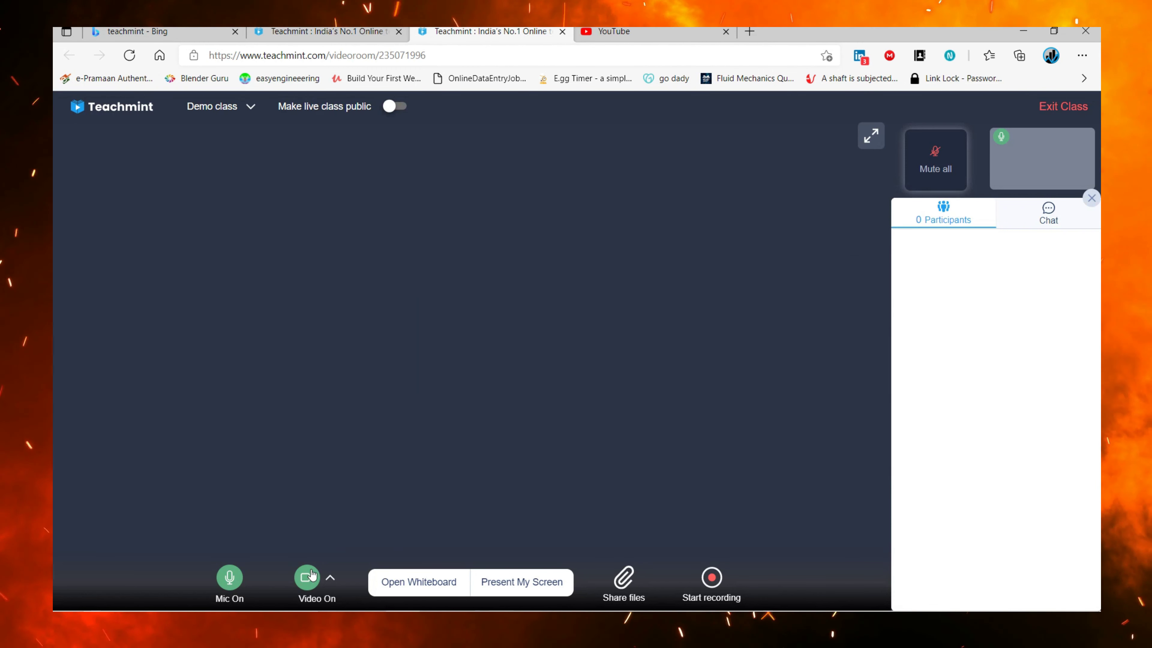
pyautogui.click(312, 575)
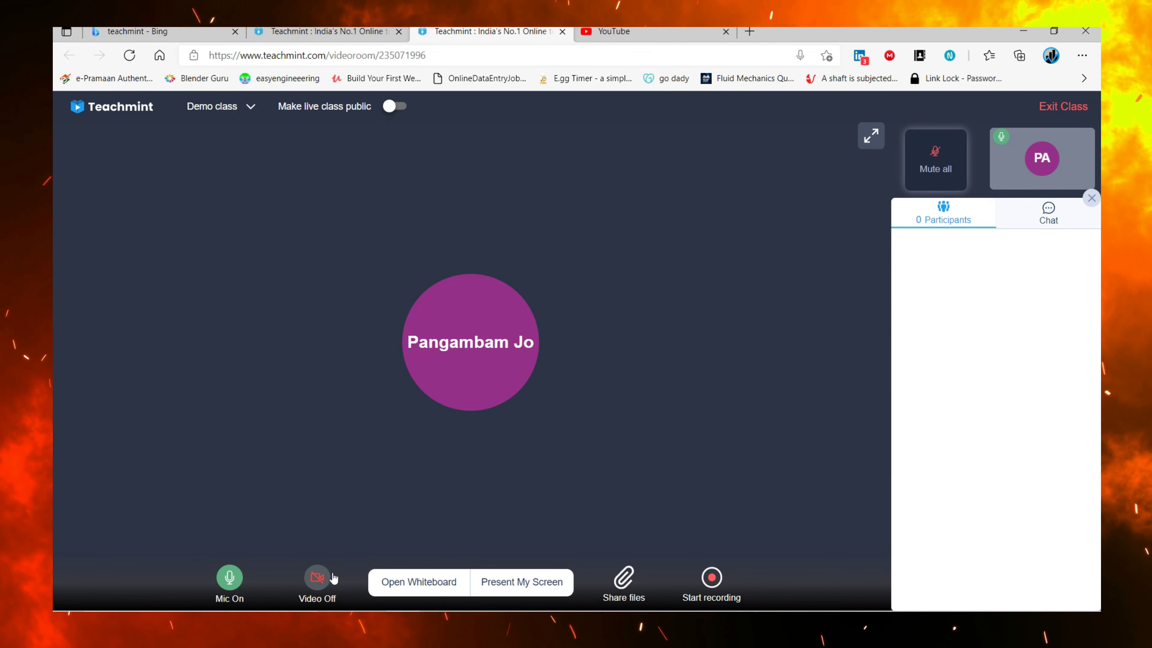
pyautogui.click(231, 588)
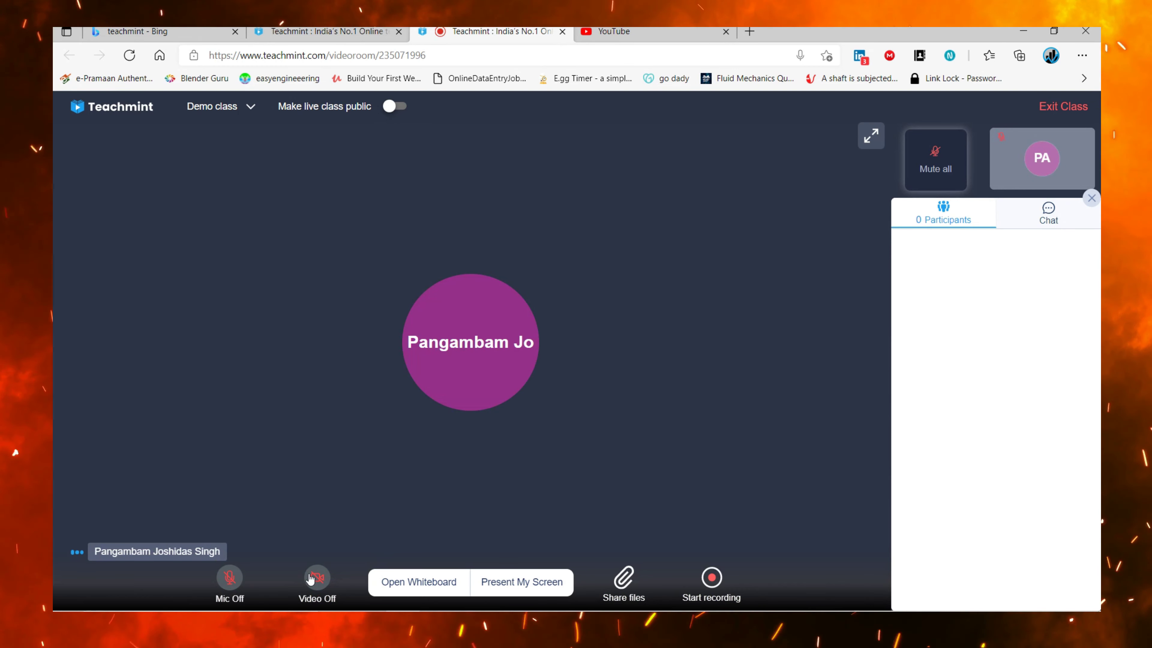
# Share Test 1 computer.pdf in the live class by presenting the Teachmint browser window, and stop the sharing
pyautogui.click(608, 589)
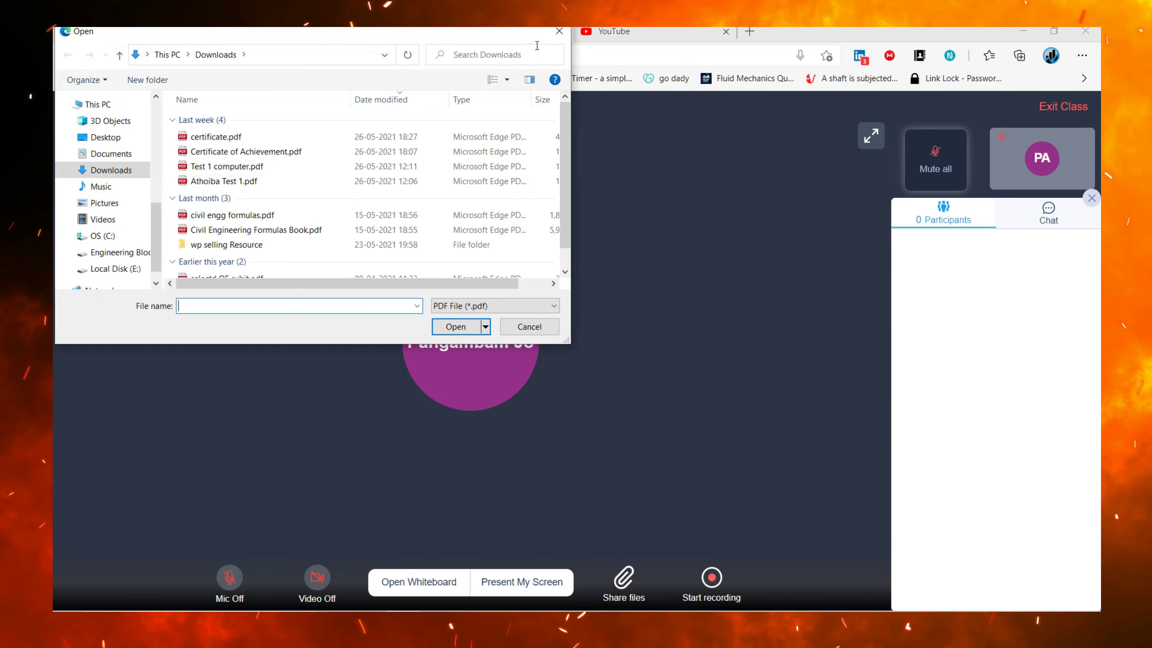
pyautogui.click(559, 31)
pyautogui.click(641, 597)
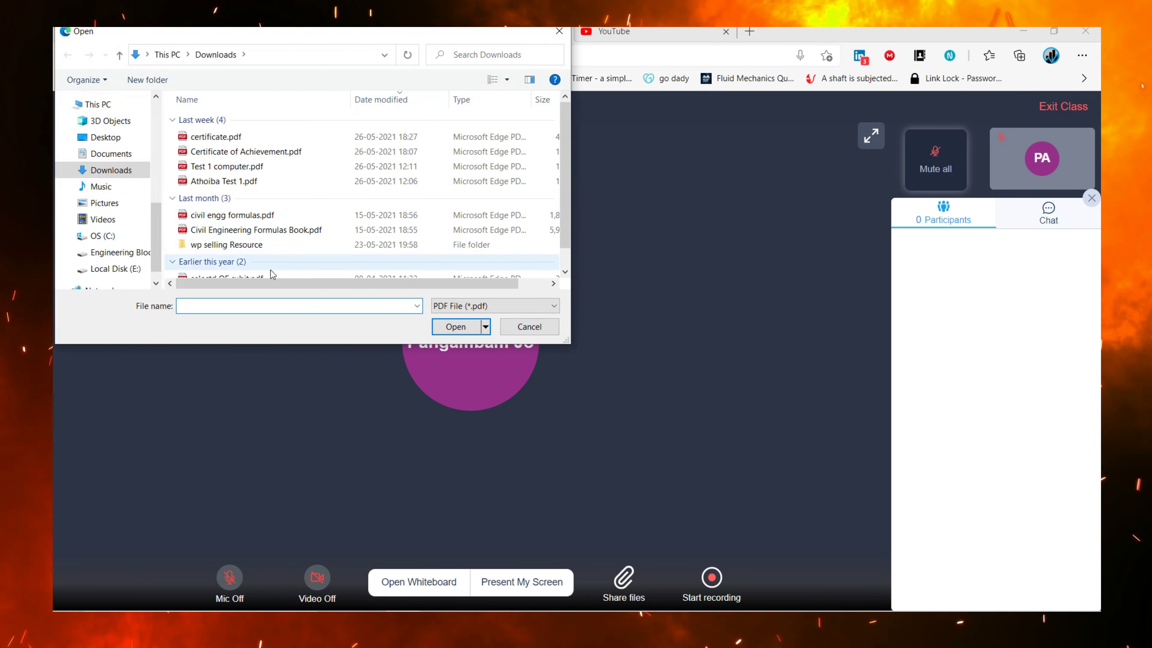
pyautogui.scroll(-1, 272, 269)
pyautogui.scroll(1, 272, 204)
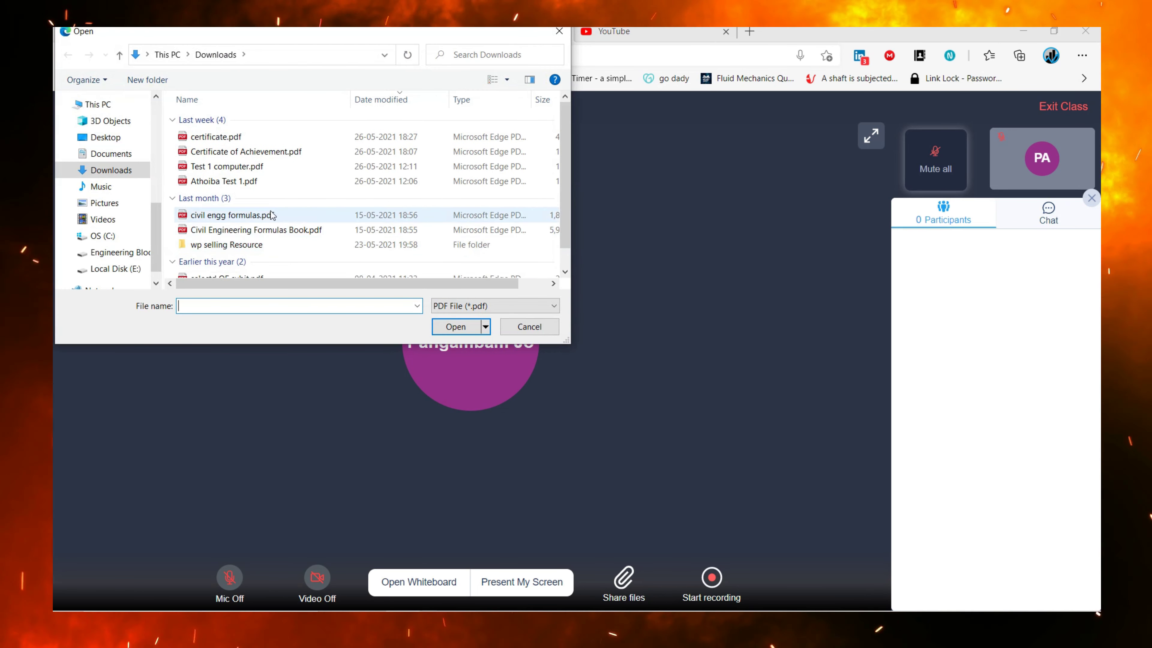
pyautogui.click(265, 166)
pyautogui.click(454, 326)
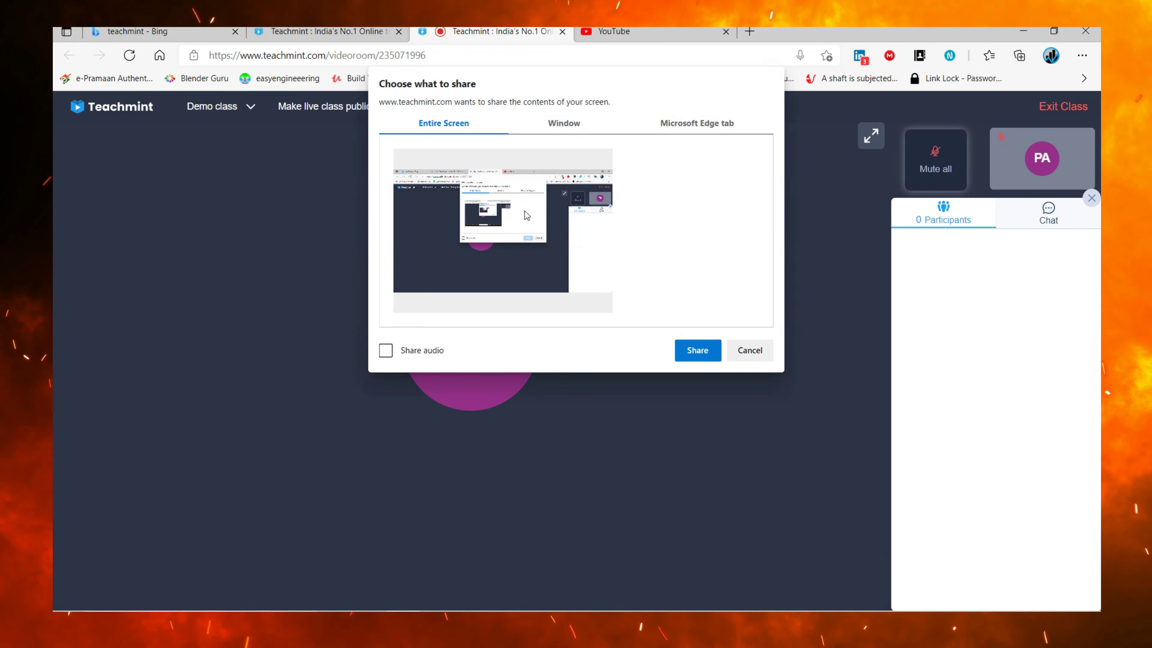
pyautogui.click(562, 121)
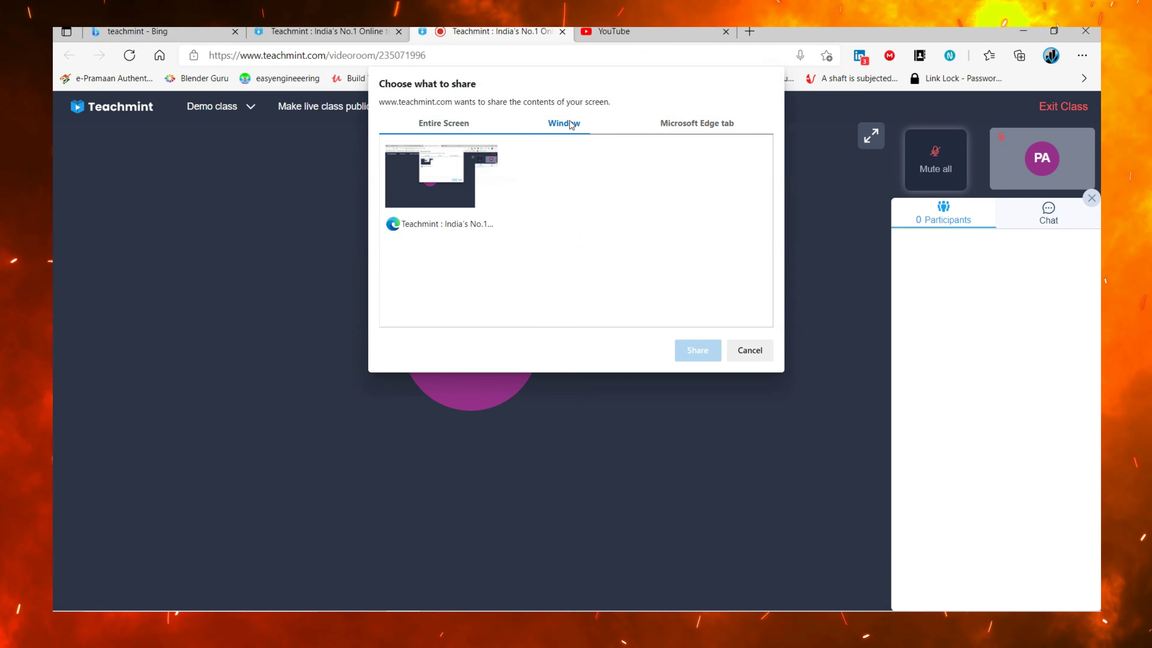
pyautogui.click(470, 222)
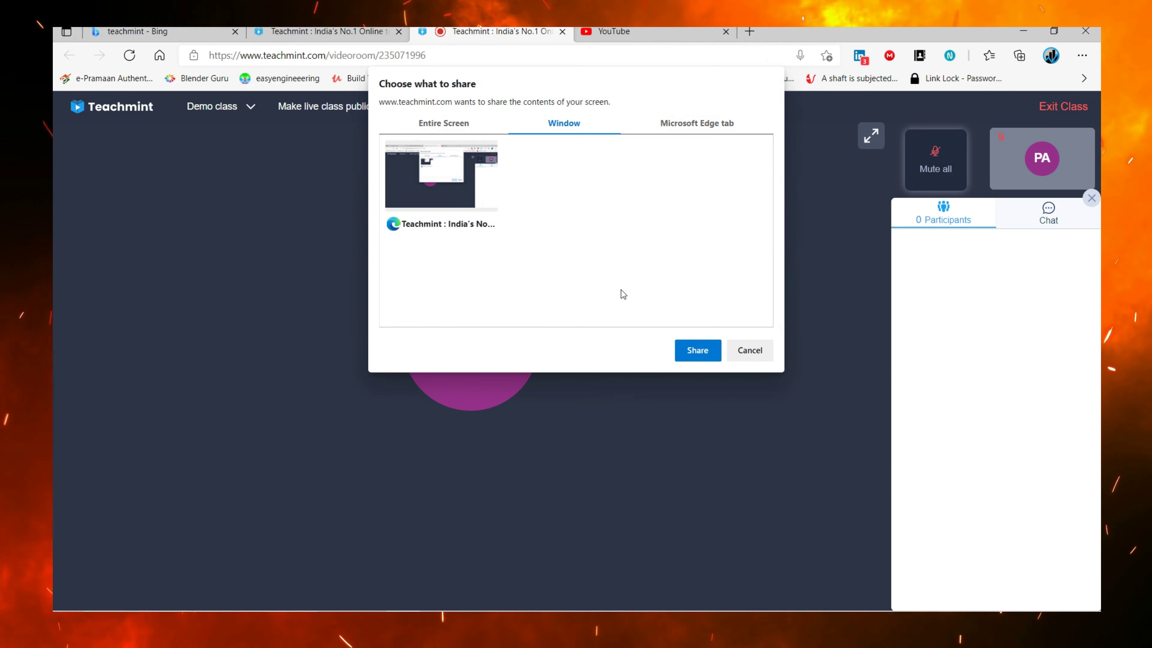
pyautogui.click(688, 354)
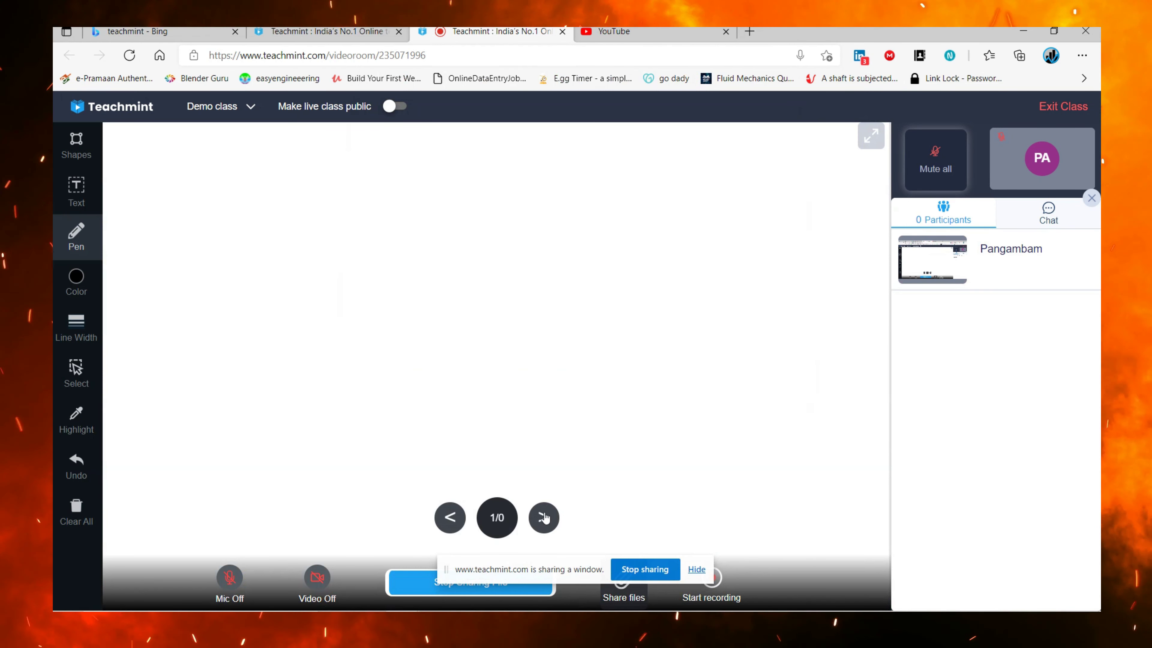
pyautogui.click(675, 573)
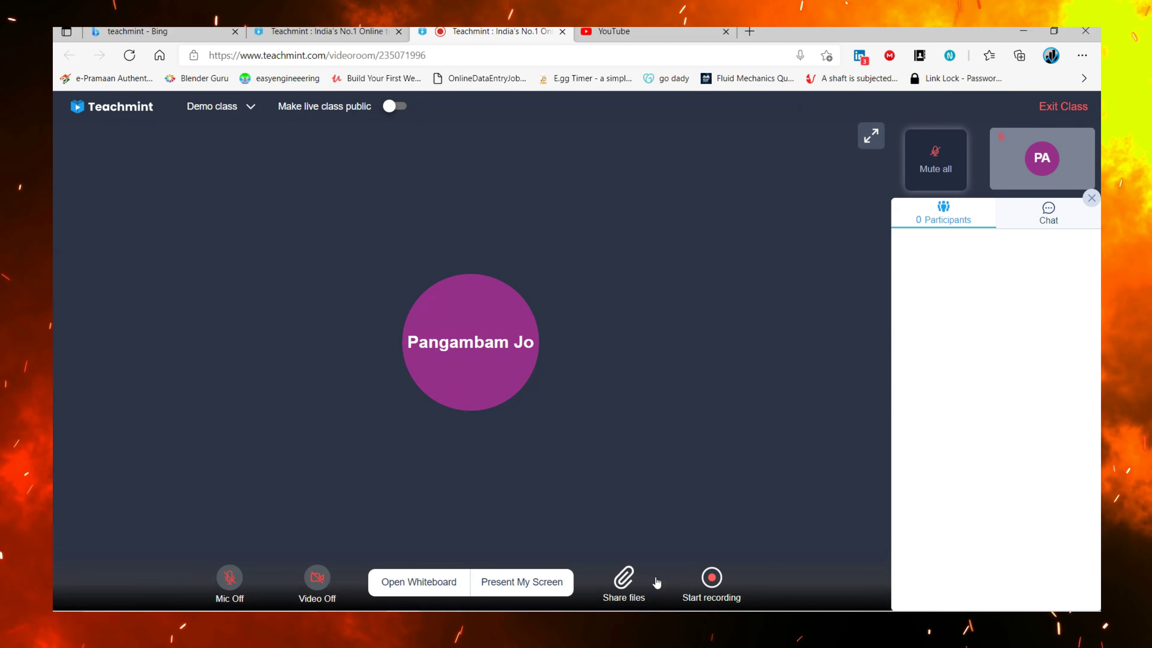
# Try to share civil engg formulas.pdf in the live class, compare the browser-tab and entire-screen sharing options, and cancel
pyautogui.click(628, 587)
pyautogui.click(352, 137)
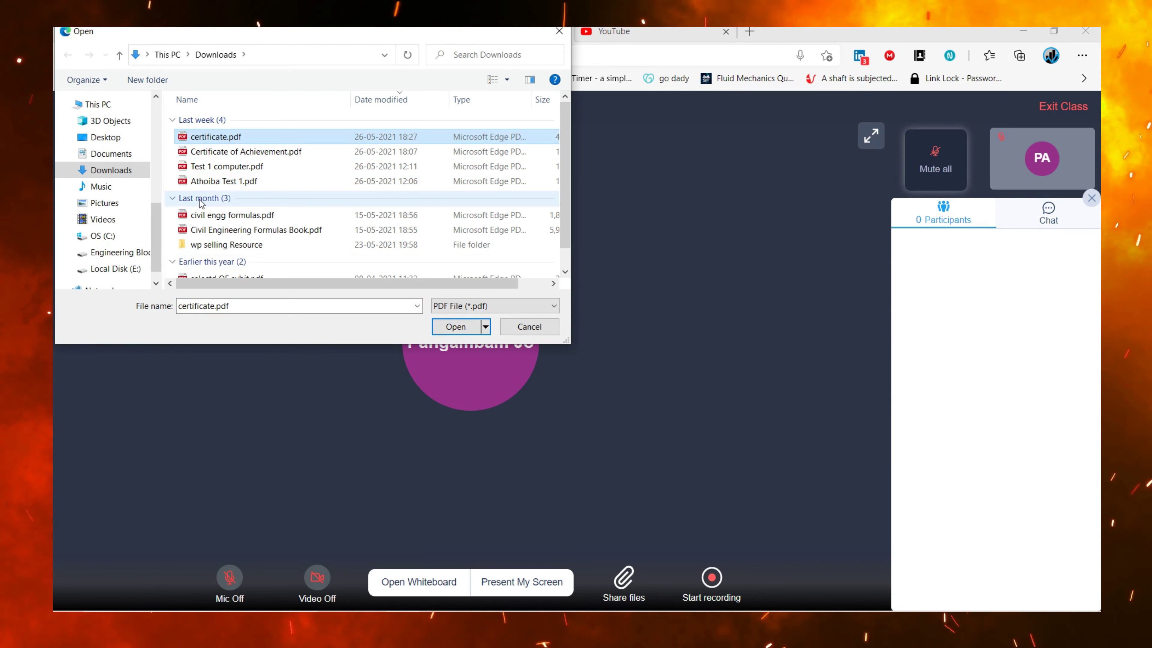
pyautogui.click(231, 215)
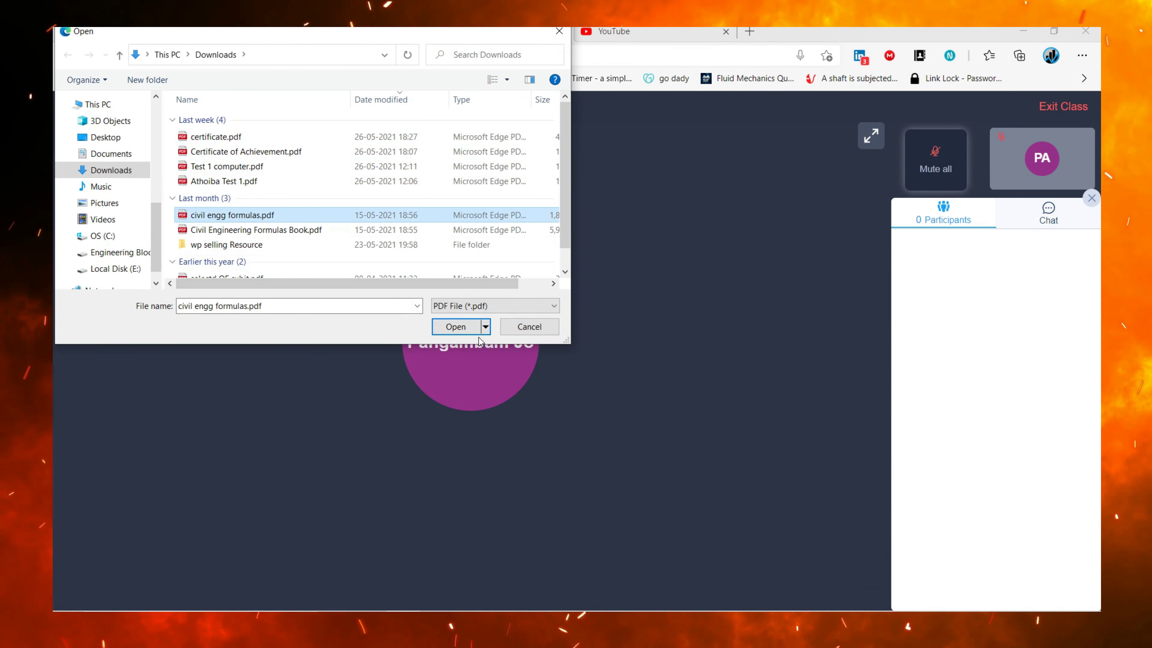
pyautogui.click(455, 326)
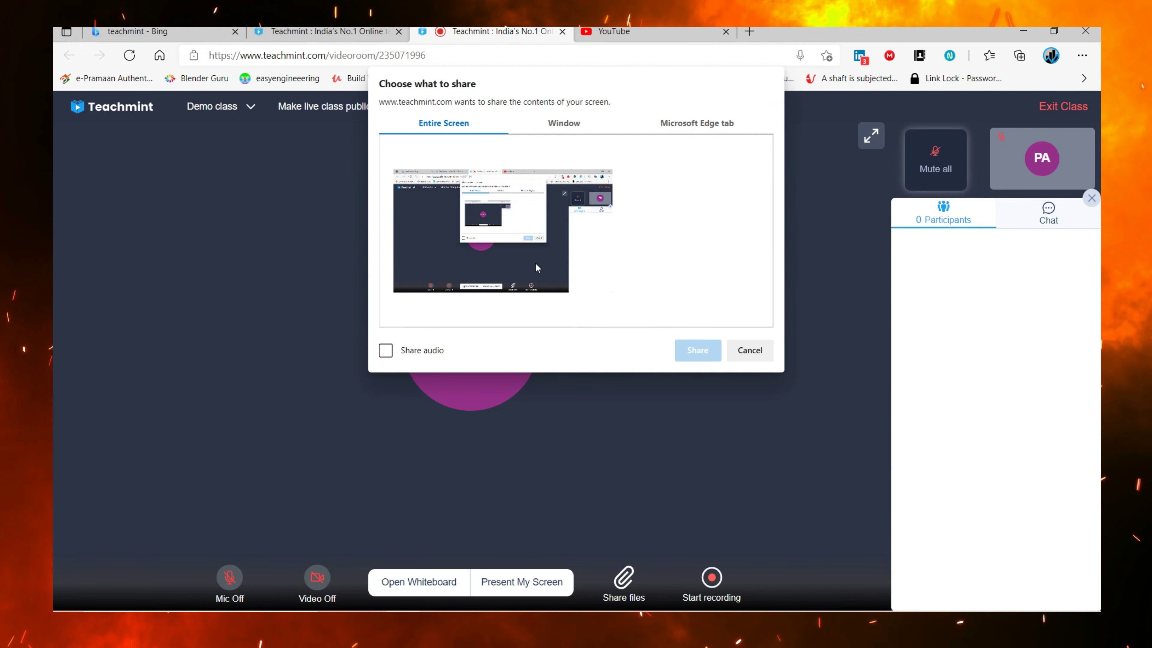
pyautogui.click(696, 123)
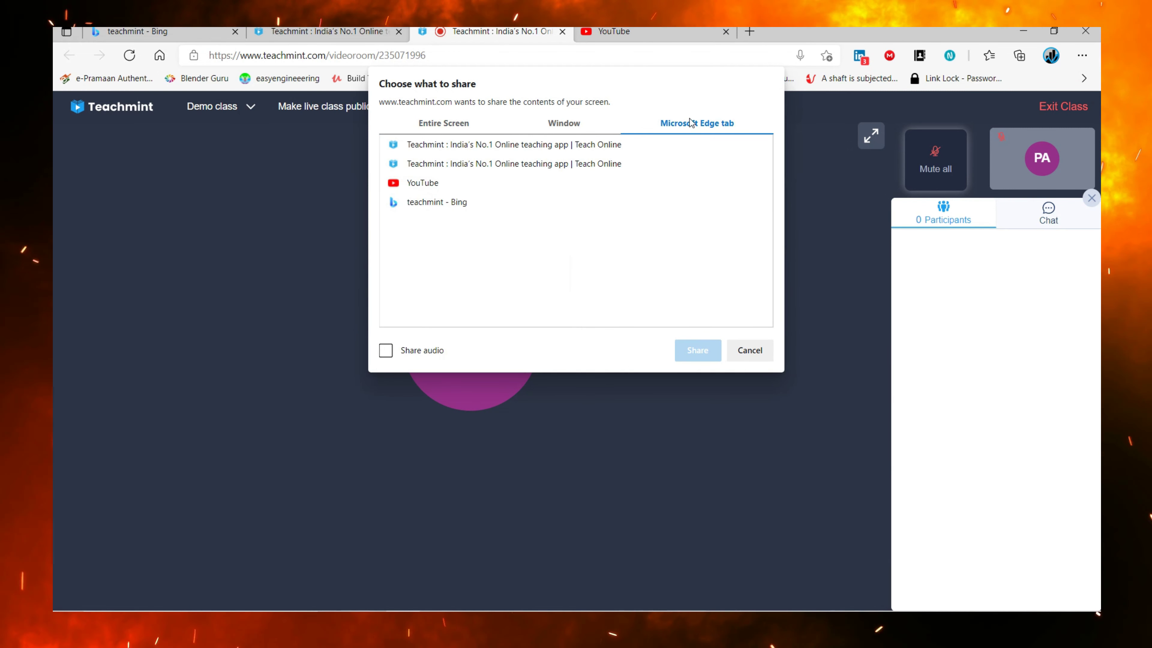
pyautogui.click(443, 123)
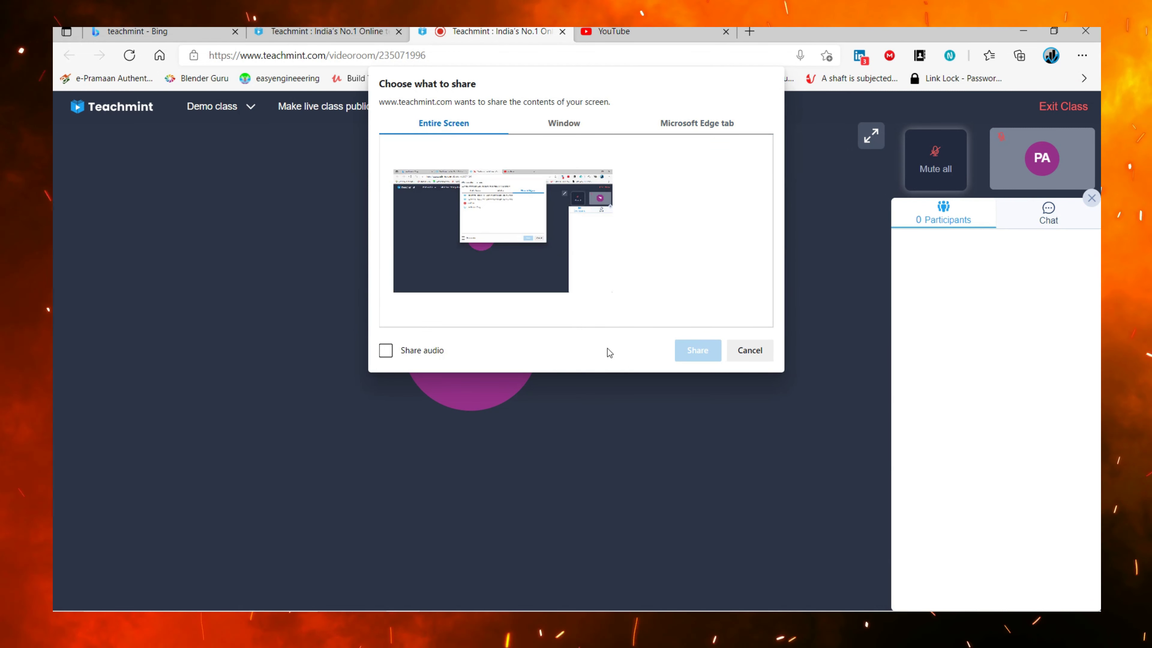
pyautogui.click(762, 354)
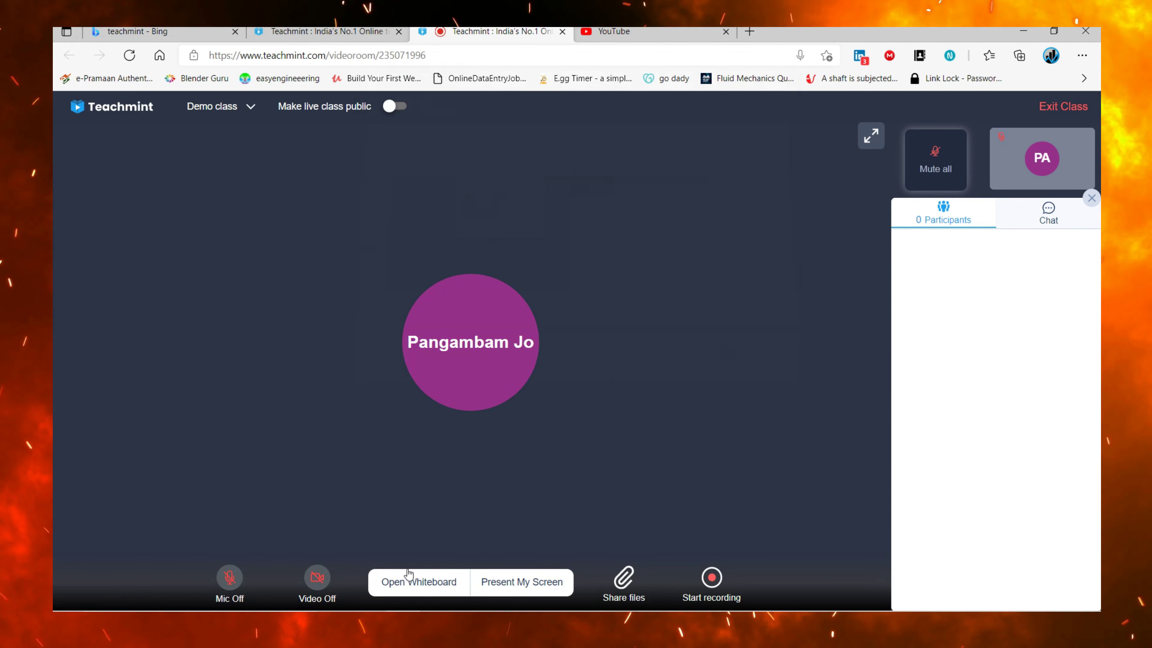
# Try to open the whiteboard in the live class, cancelling the choice of what to share
pyautogui.click(426, 584)
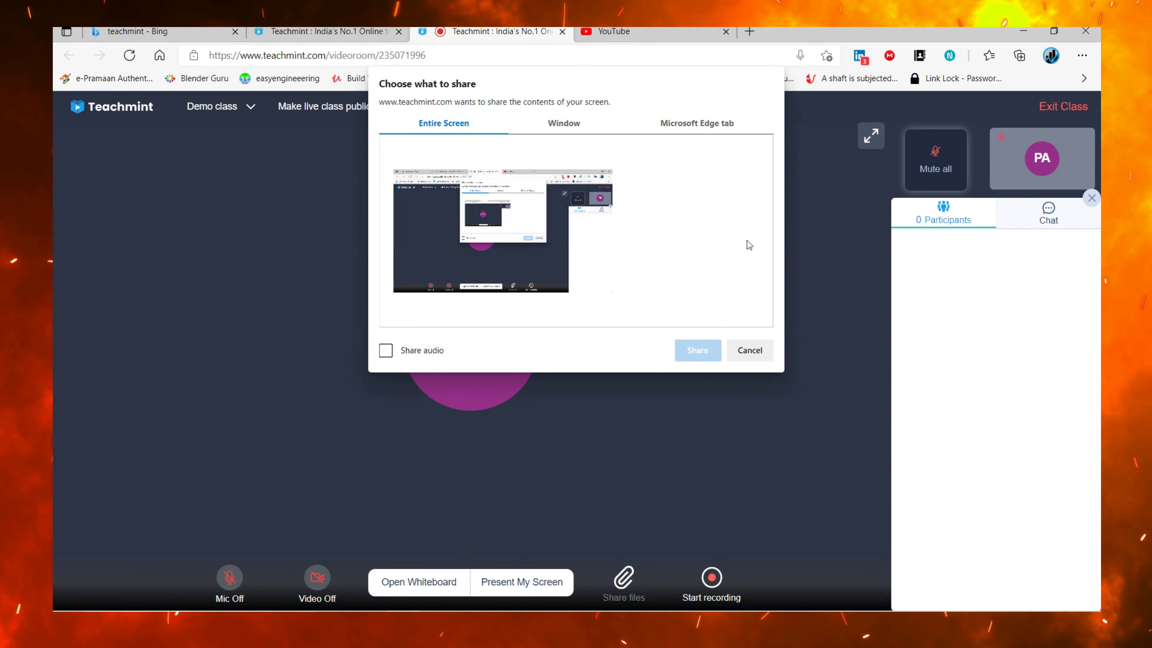
pyautogui.click(751, 353)
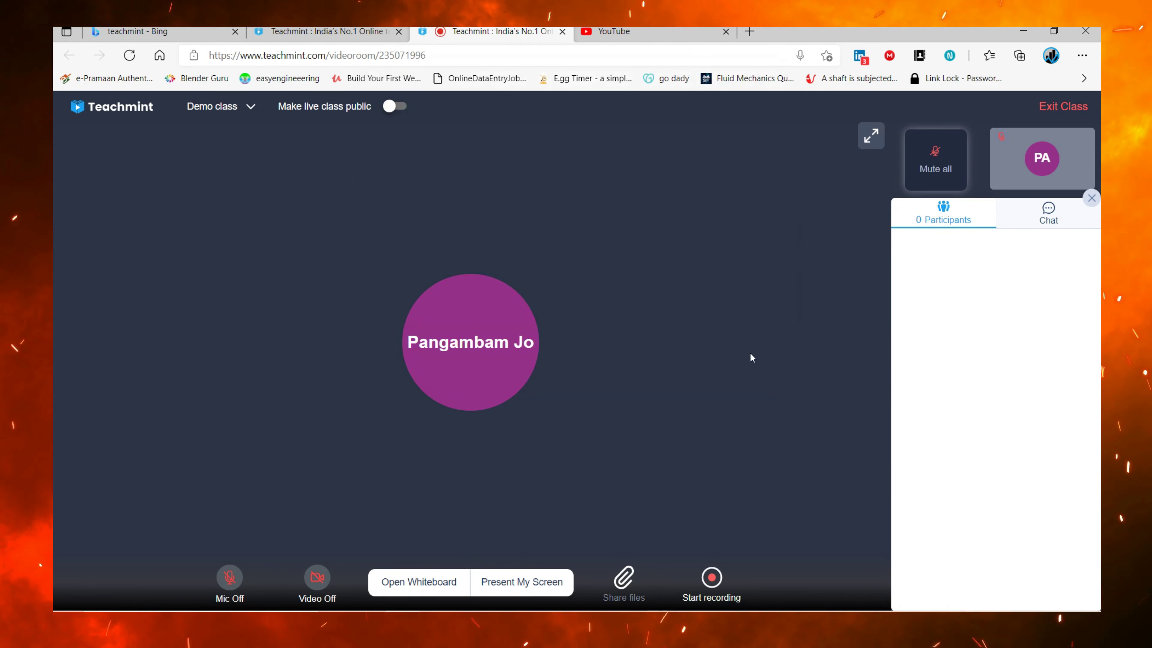
# Start presenting the screen in the live class, review the window and Microsoft Edge tab sharing options, and cancel
pyautogui.click(540, 586)
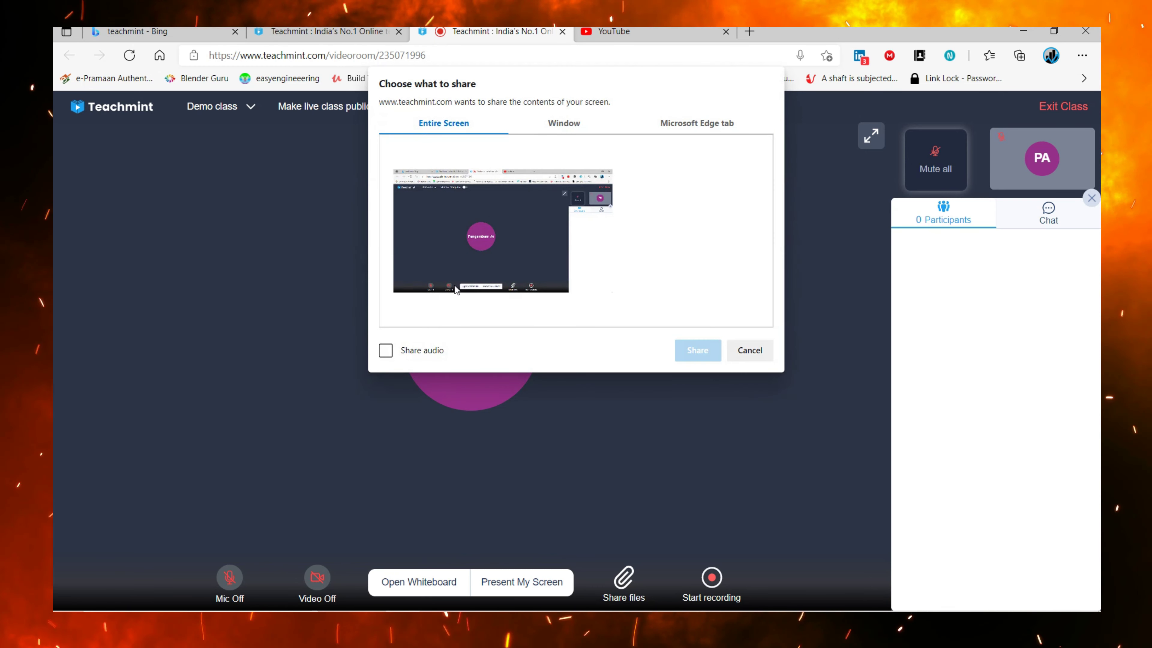
pyautogui.click(540, 129)
pyautogui.click(697, 123)
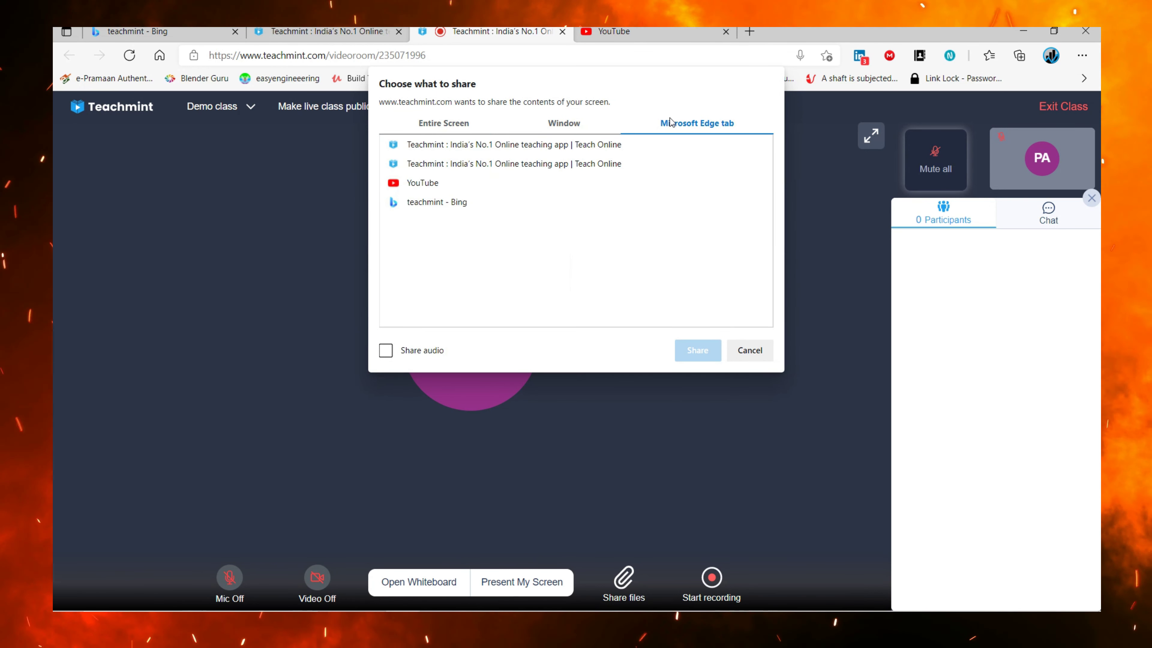
pyautogui.click(747, 358)
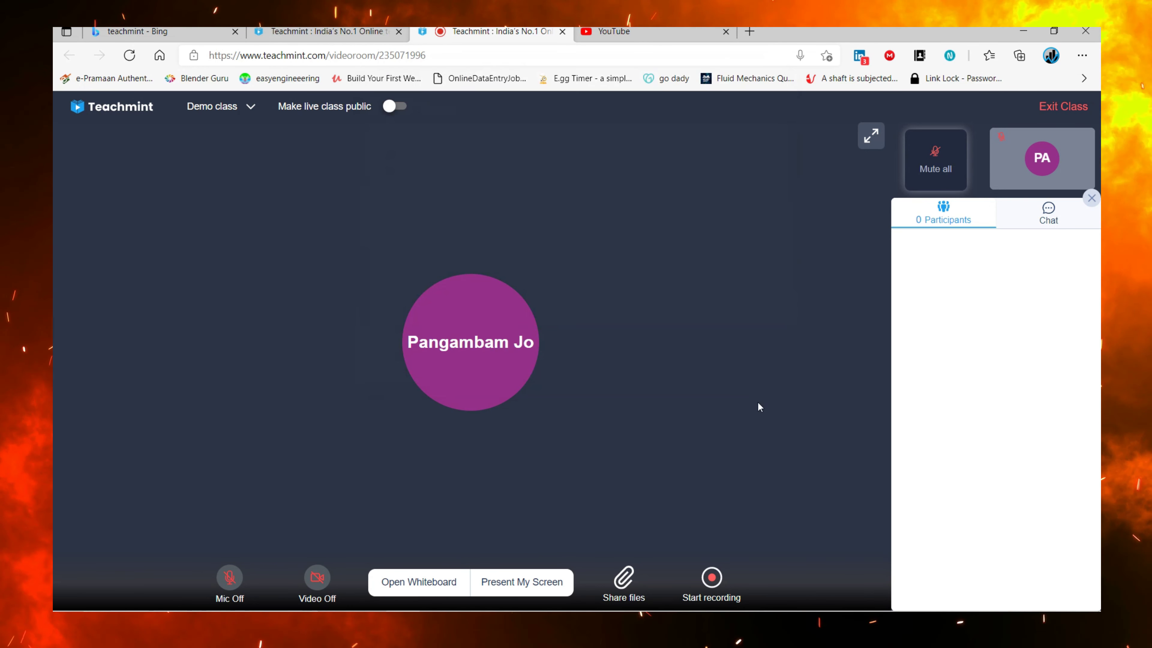
# Send the message "hui" in the live class chat
pyautogui.click(1032, 219)
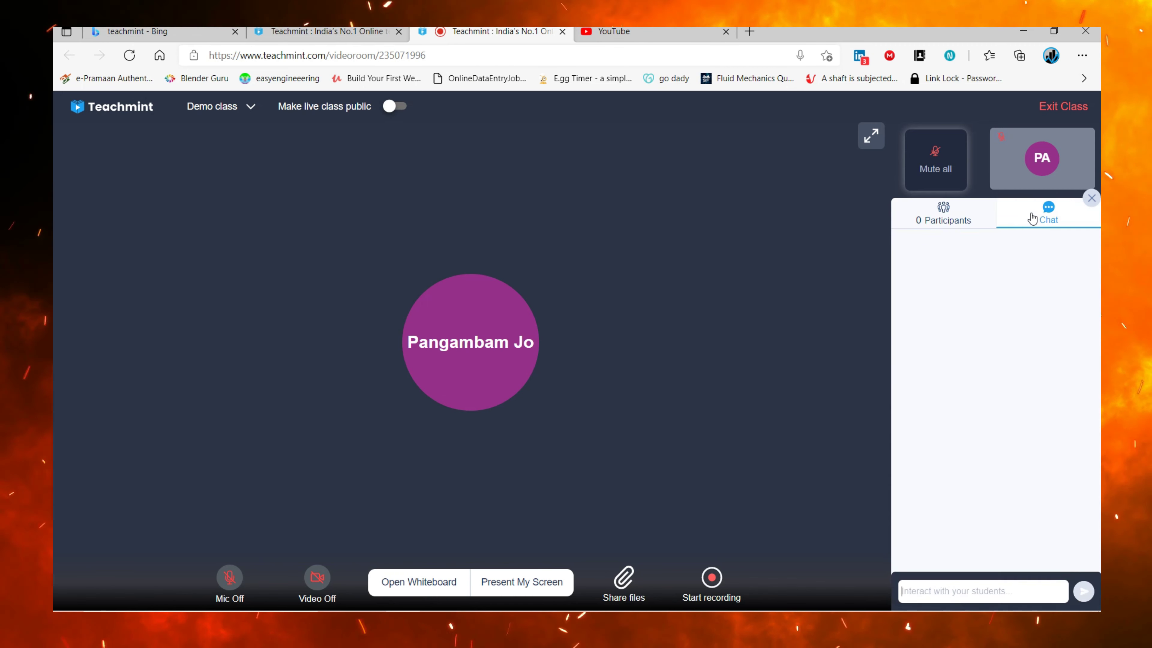
pyautogui.write('h')
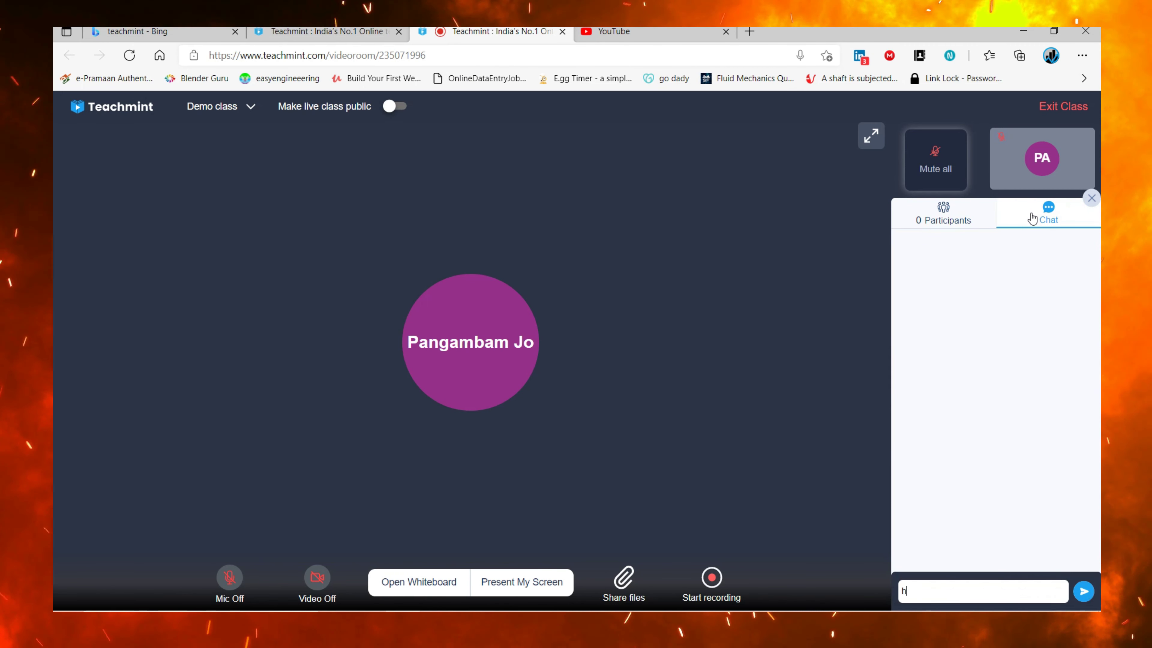
pyautogui.write('ui')
pyautogui.press('Return')
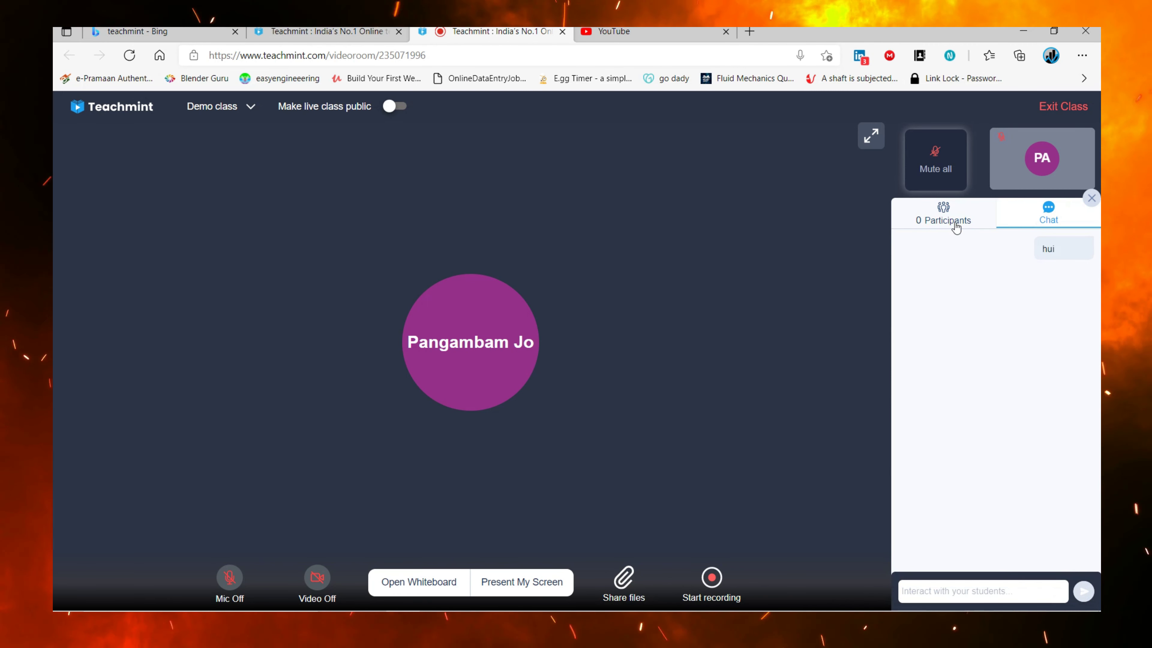
# Look at the live class participants list and the Demo class details, and close the details
pyautogui.click(955, 226)
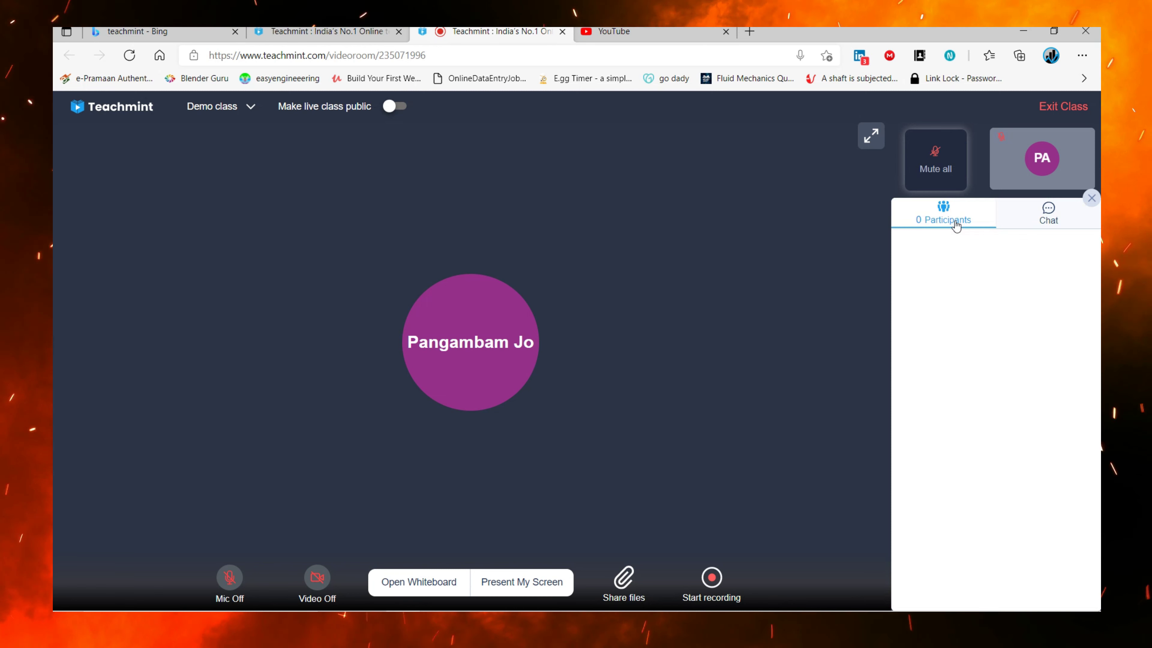
pyautogui.click(250, 109)
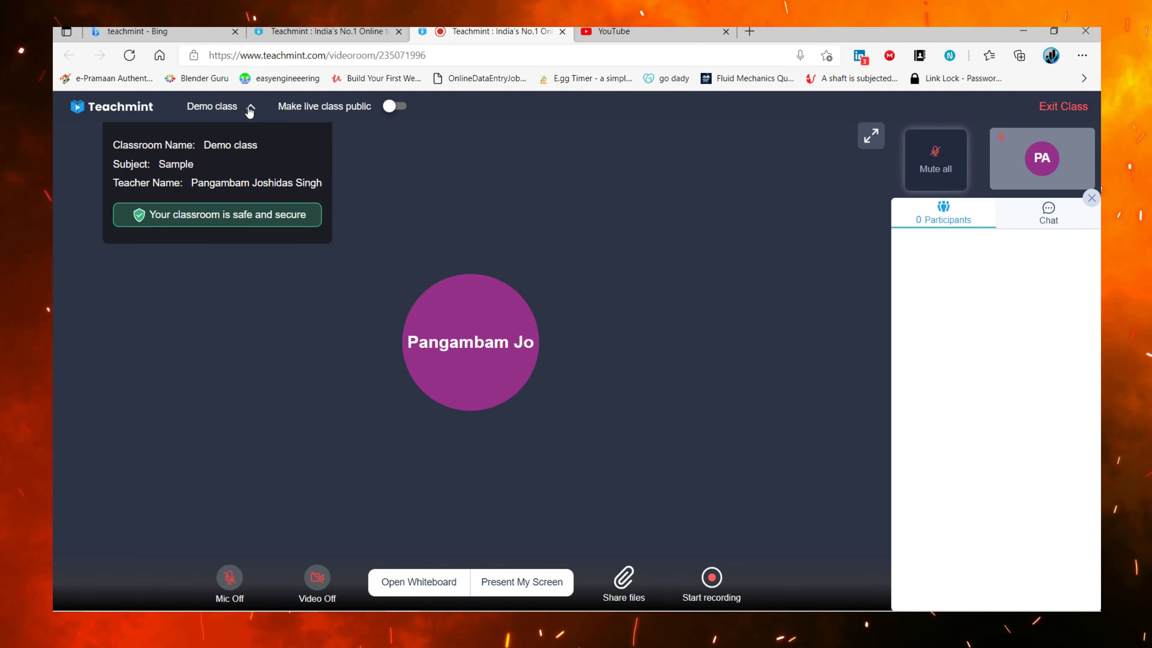
pyautogui.click(250, 108)
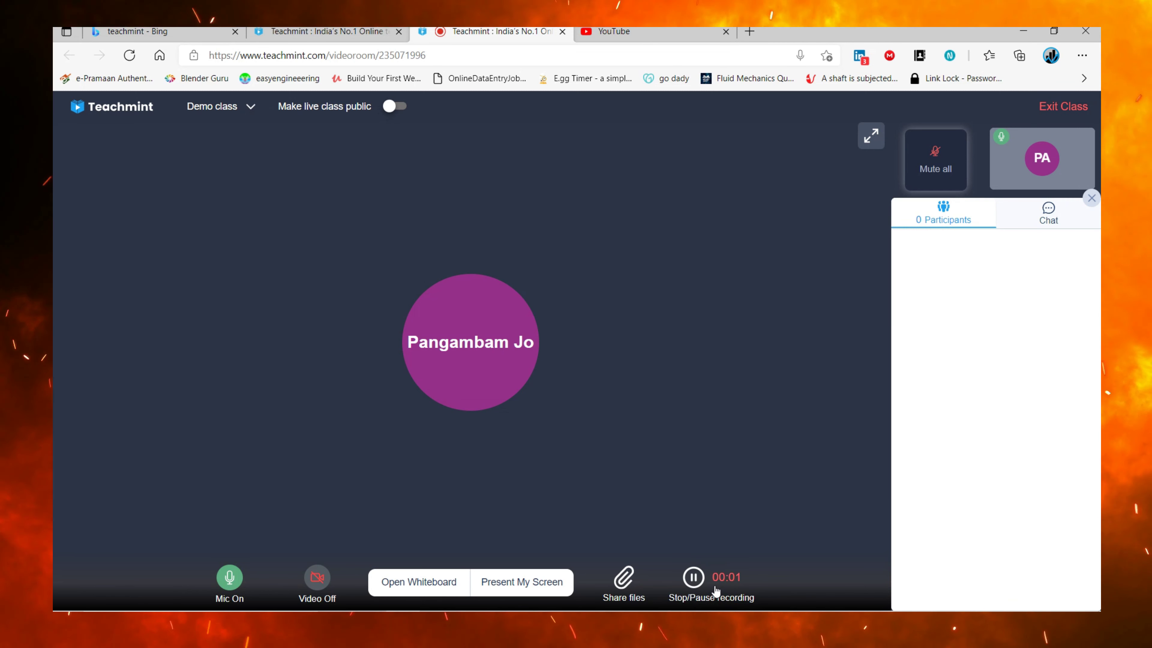
# Stop the live class recording and exit the class
pyautogui.click(698, 585)
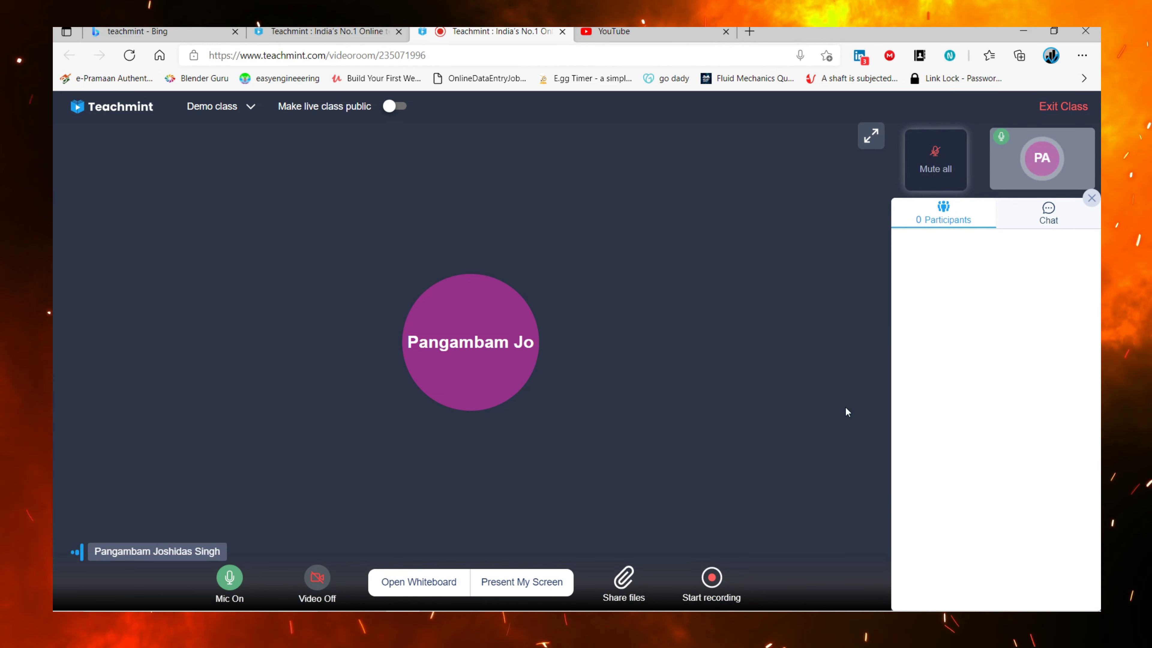
pyautogui.click(1055, 107)
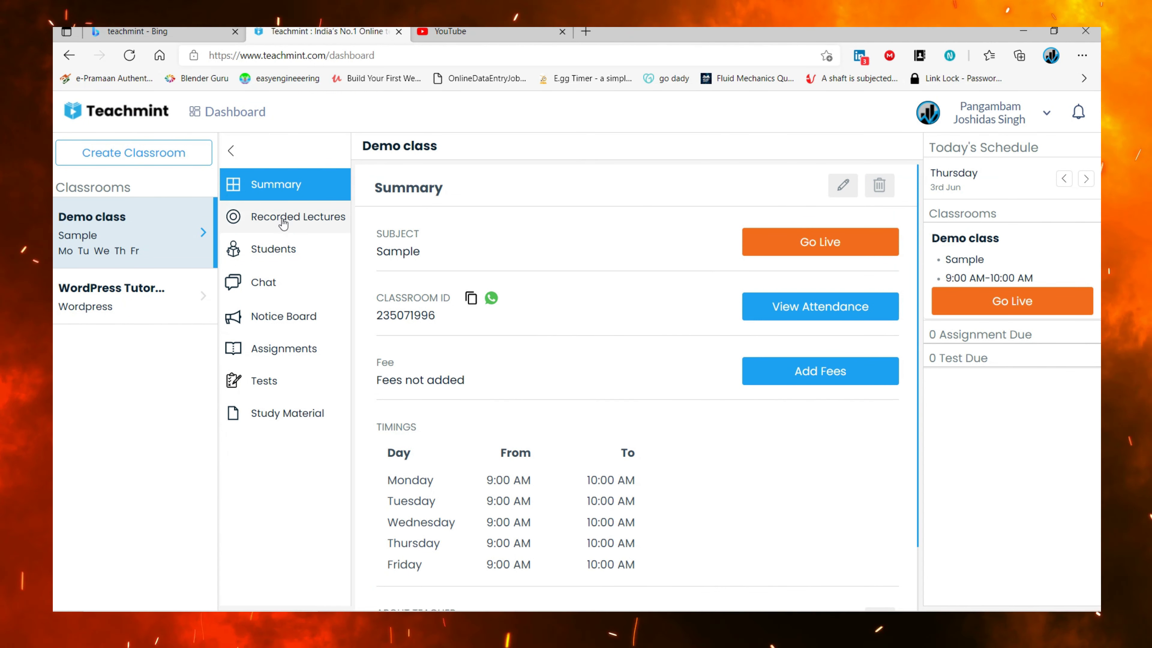
# Browse the Demo class sections from Recorded Lectures and Students through Chat, Notice Board, Assignments and Tests to Study Material
pyautogui.click(267, 218)
pyautogui.click(290, 252)
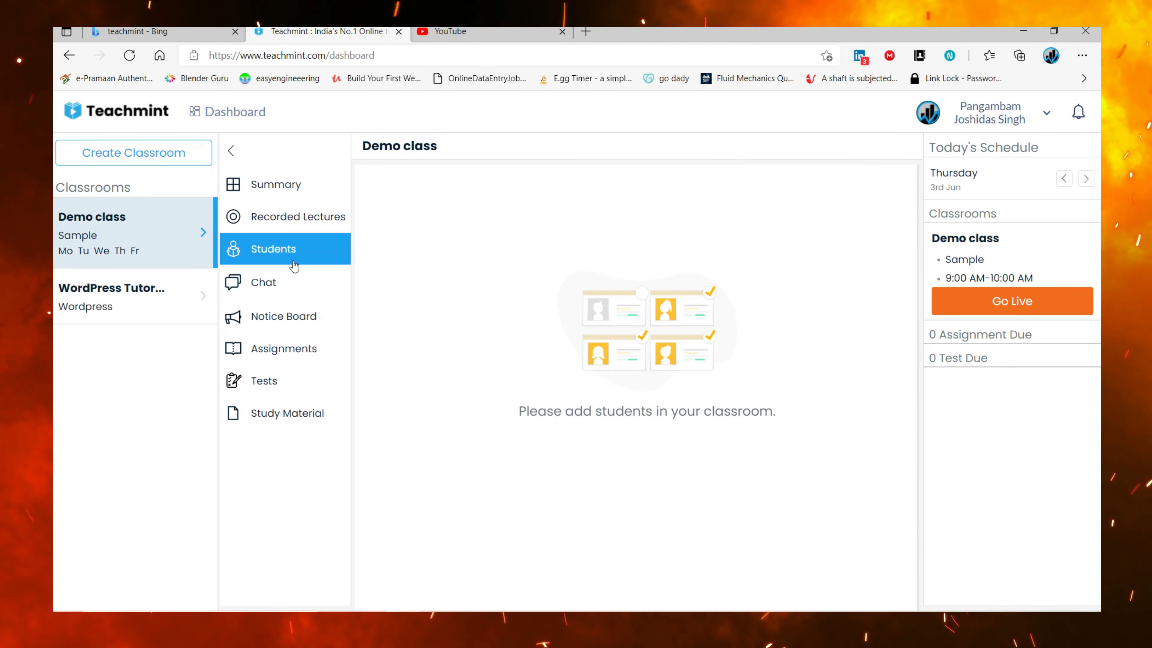
pyautogui.click(295, 283)
pyautogui.click(303, 317)
pyautogui.click(312, 352)
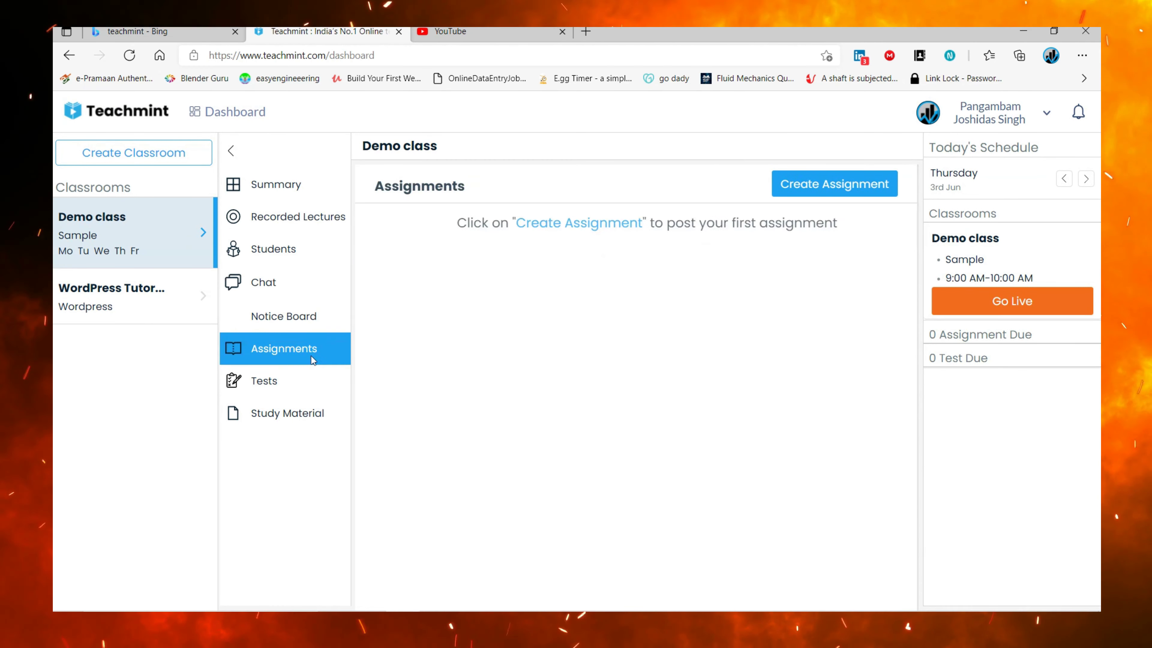
pyautogui.click(310, 381)
pyautogui.click(314, 413)
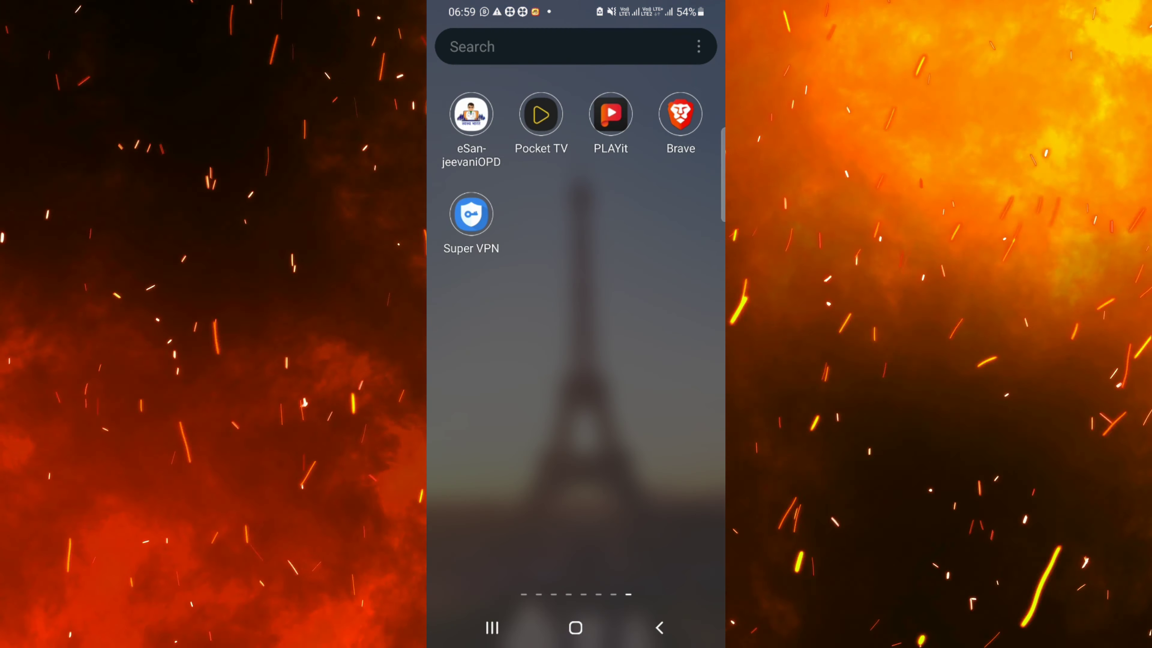
# Switch to the phone's app list and open the Teachmint mobile app
pyautogui.moveTo(499, 363); pyautogui.dragTo(658, 363)
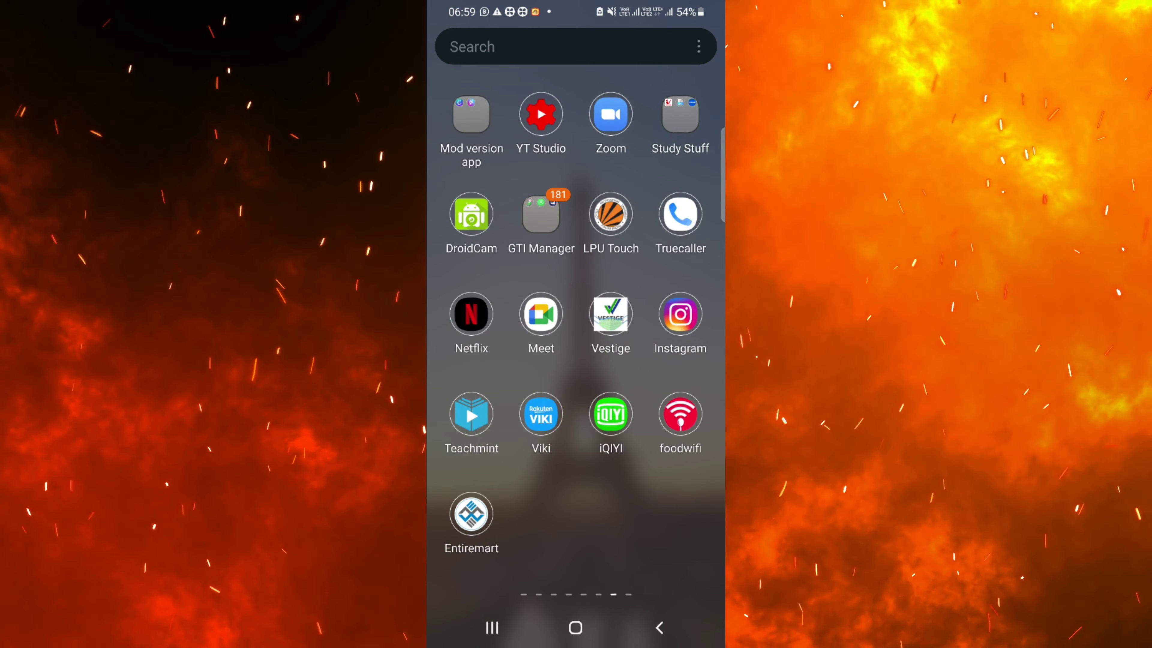
pyautogui.click(471, 414)
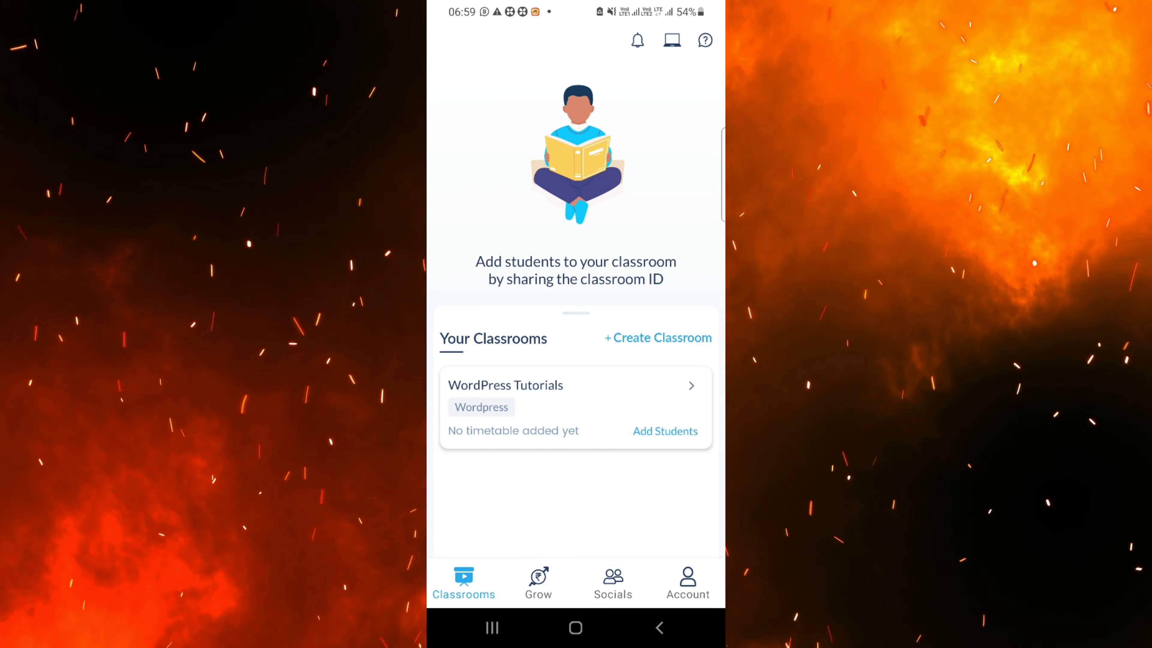
# Log out of the Teachmint account and sign back in with the mobile number verified by Truecaller
pyautogui.click(687, 583)
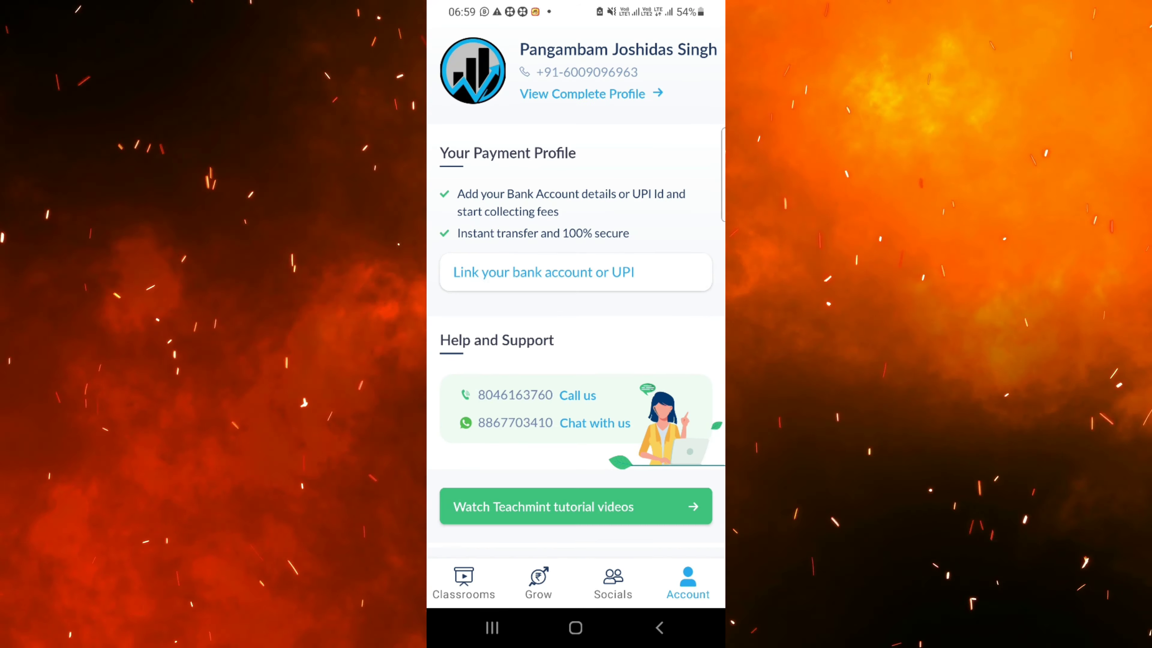
pyautogui.scroll(-10, 576, 318)
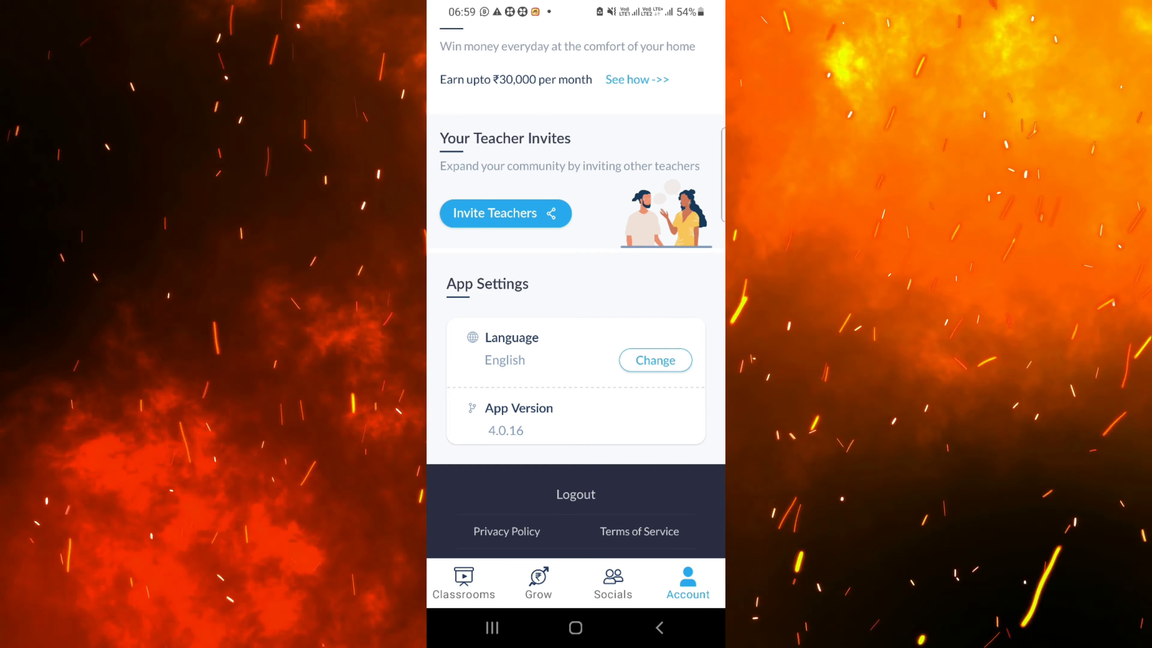
pyautogui.click(575, 472)
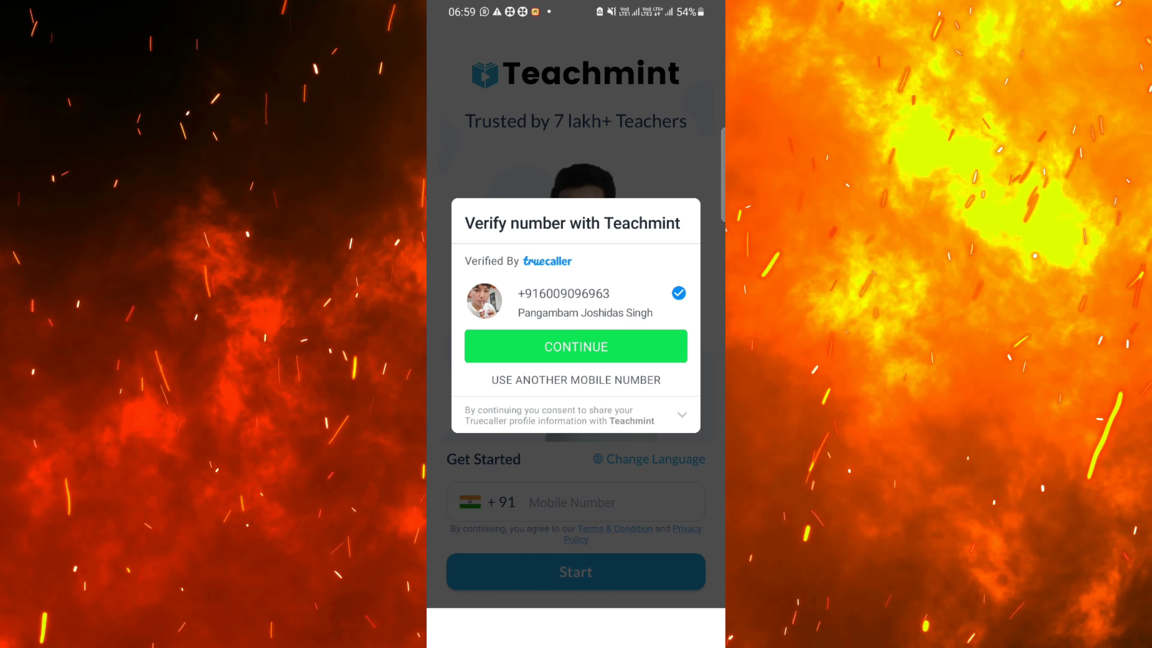
pyautogui.click(576, 346)
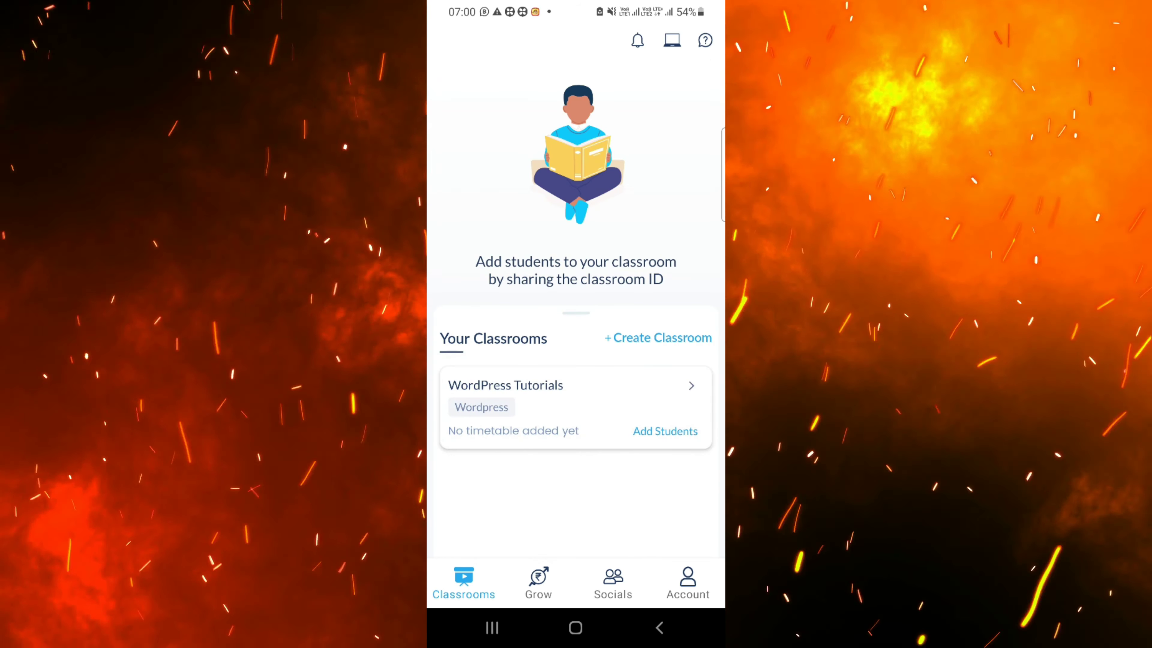
# Create a classroom named demo with subject sample, choosing the School/College Class and Tuition/Coaching Class types
pyautogui.click(658, 338)
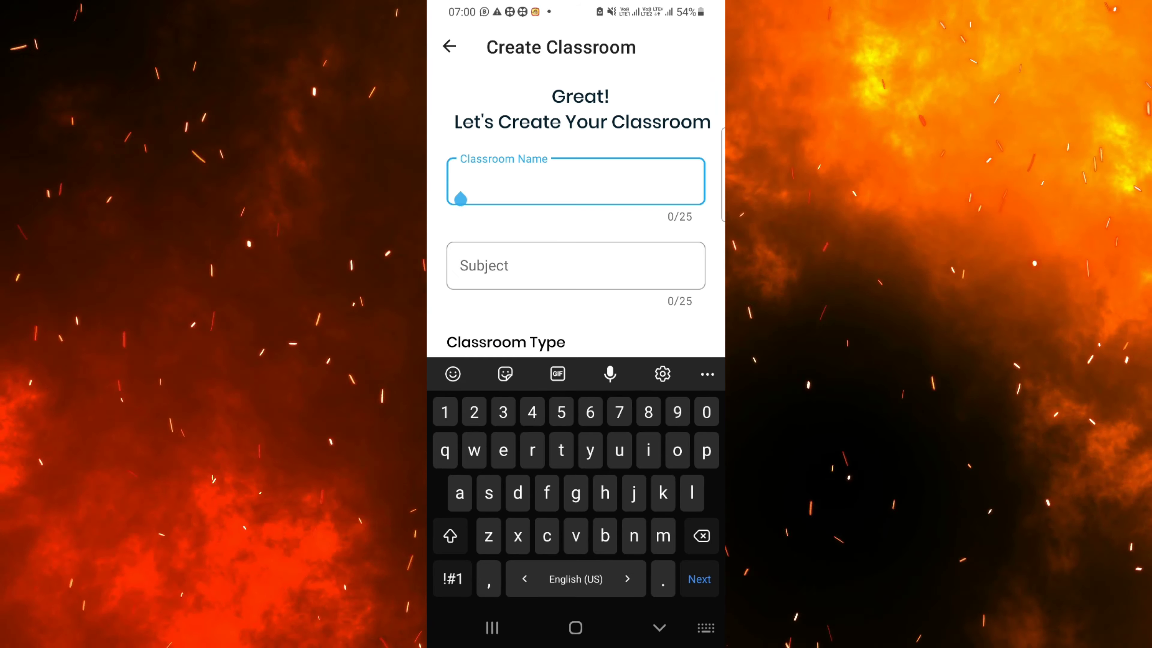
pyautogui.write('demo')
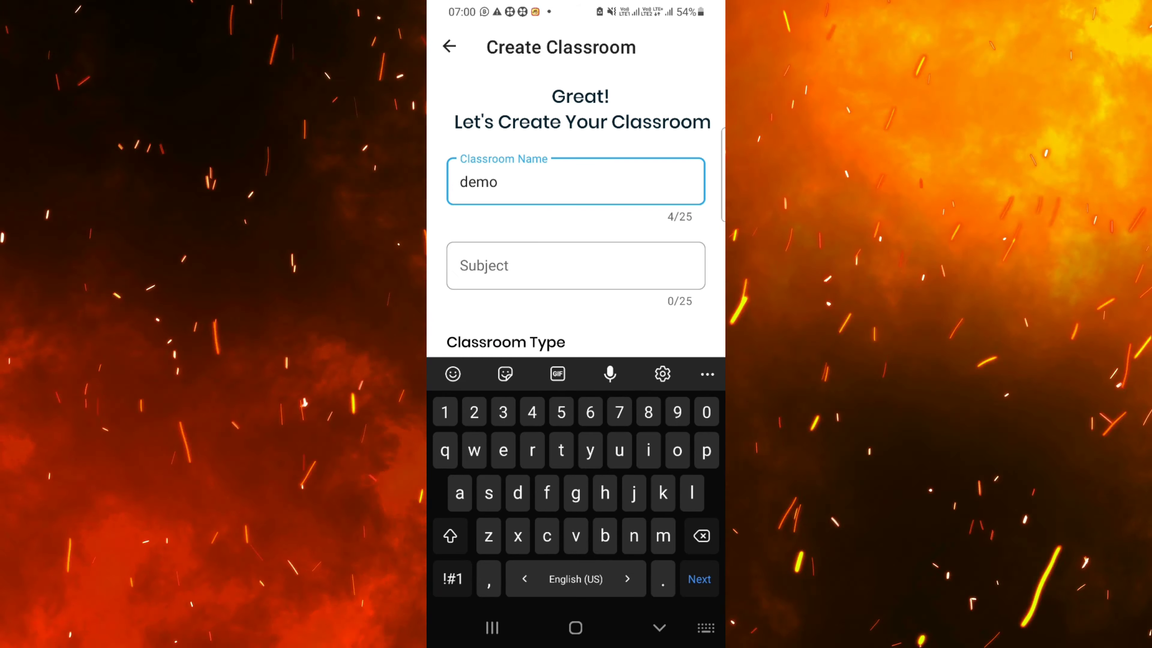
pyautogui.click(575, 265)
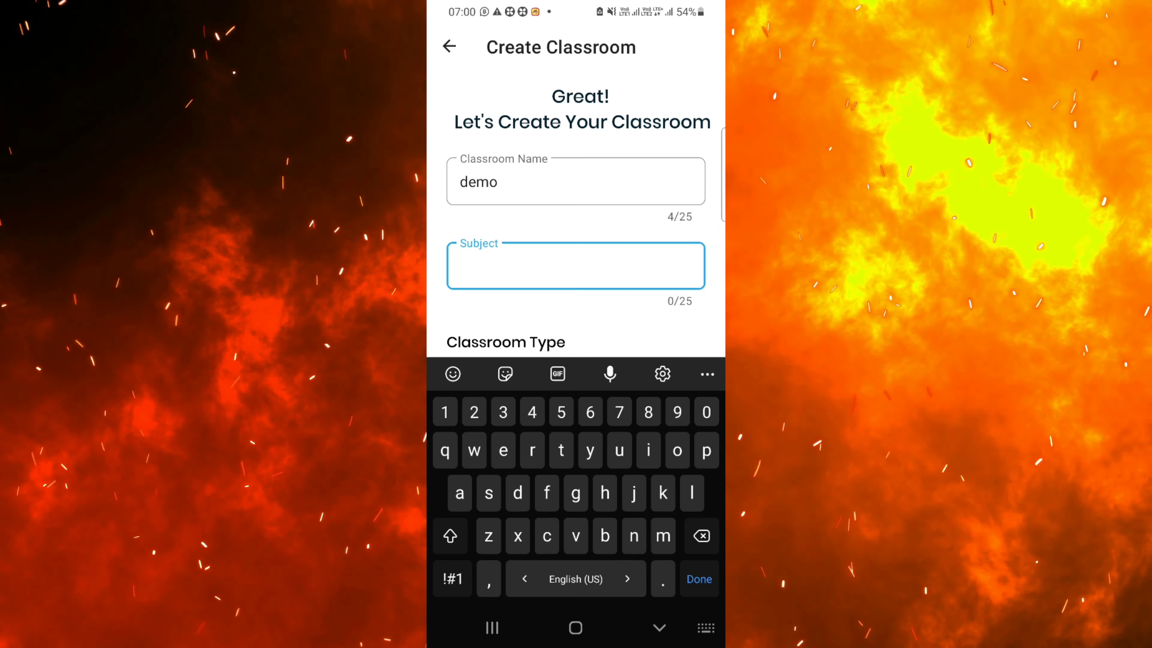
pyautogui.write('sample')
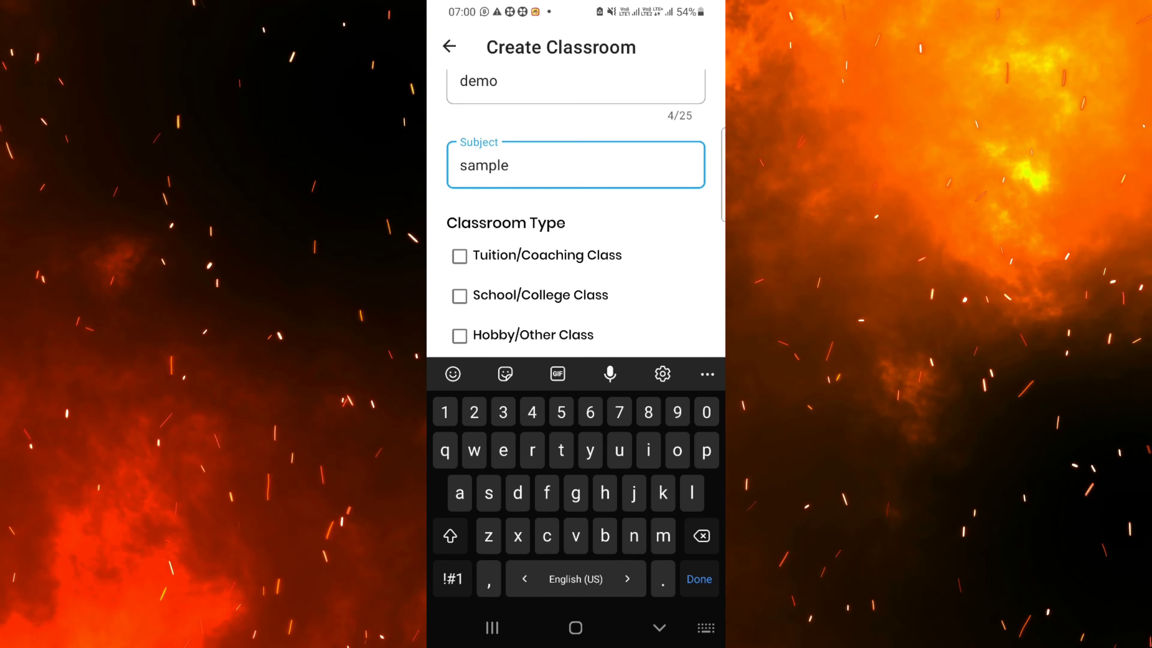
pyautogui.press('Return')
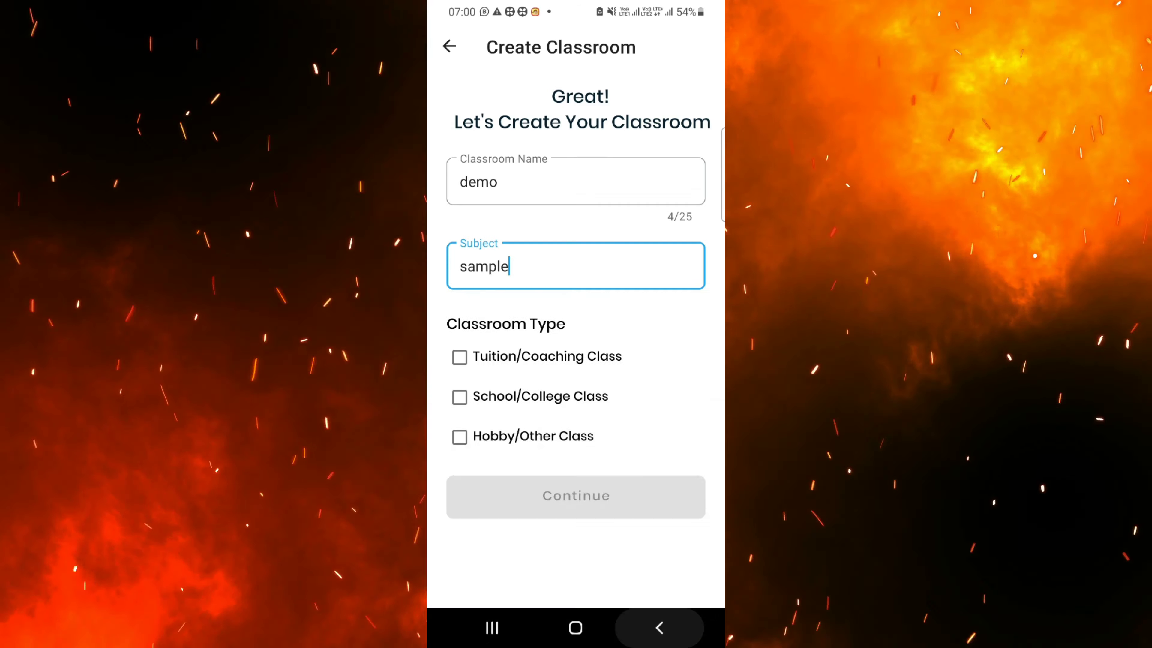
pyautogui.click(459, 397)
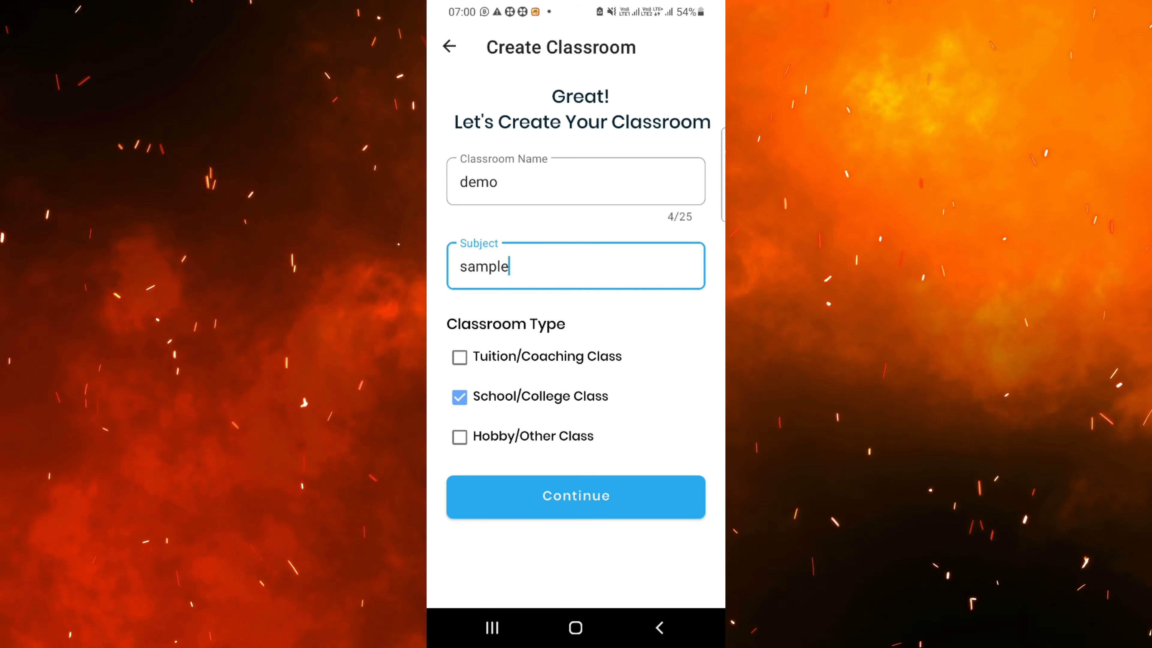
pyautogui.click(459, 356)
pyautogui.click(576, 496)
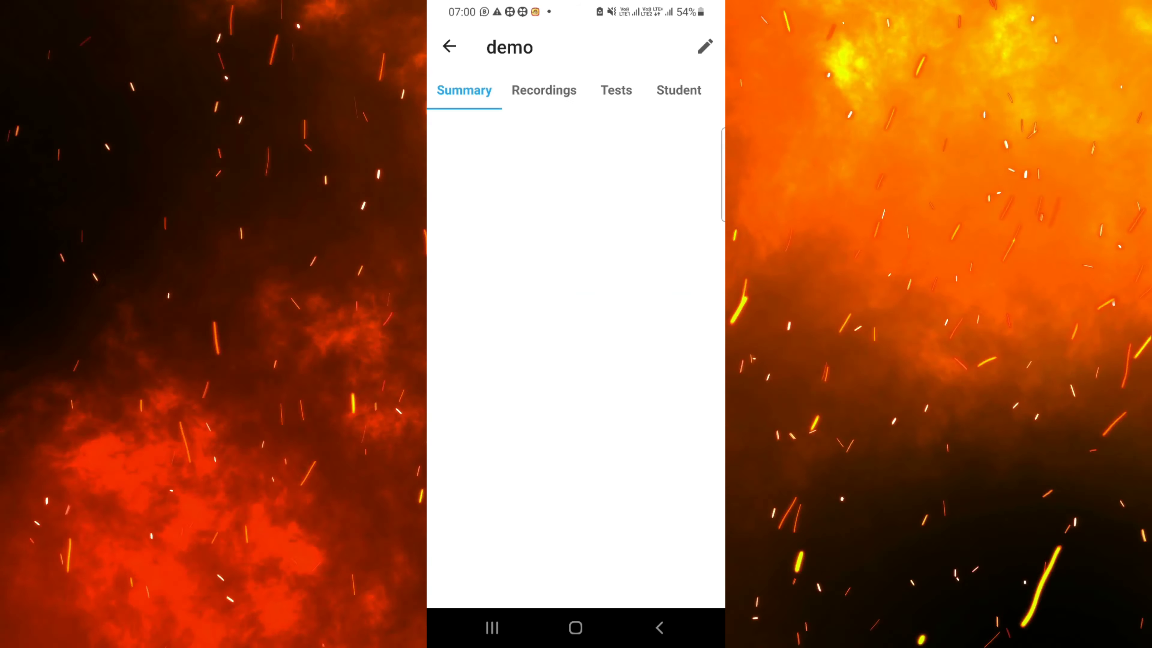
# Look over the demo classroom's summary and open the form for adding its fees
pyautogui.scroll(-3, 576, 362)
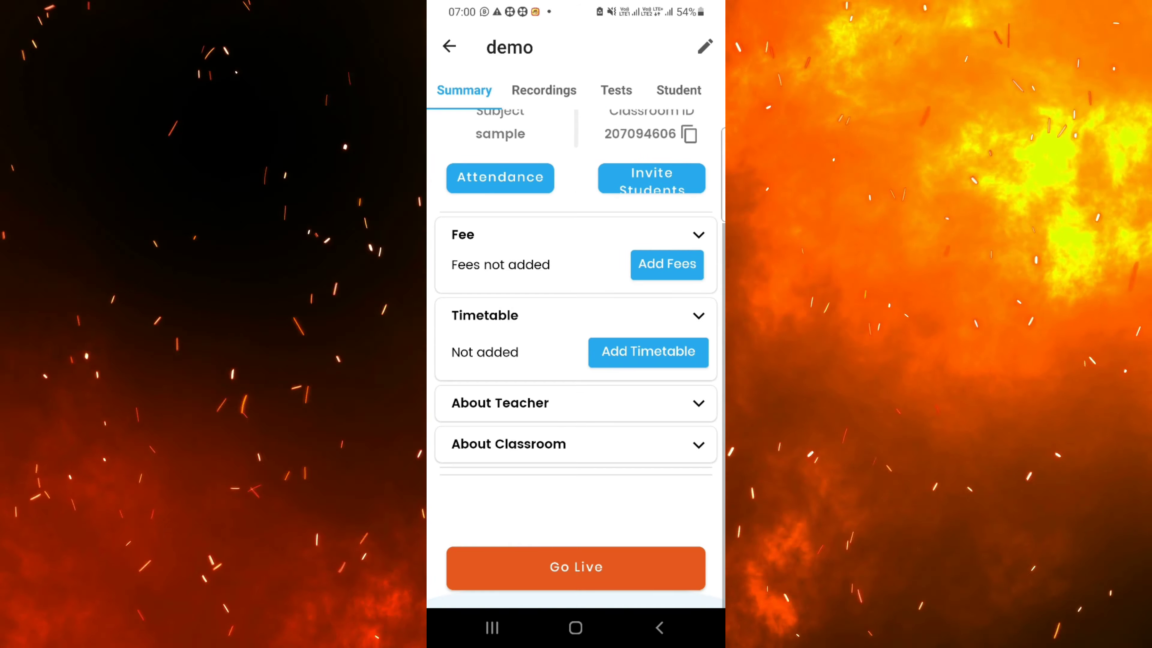
pyautogui.click(575, 231)
pyautogui.click(575, 274)
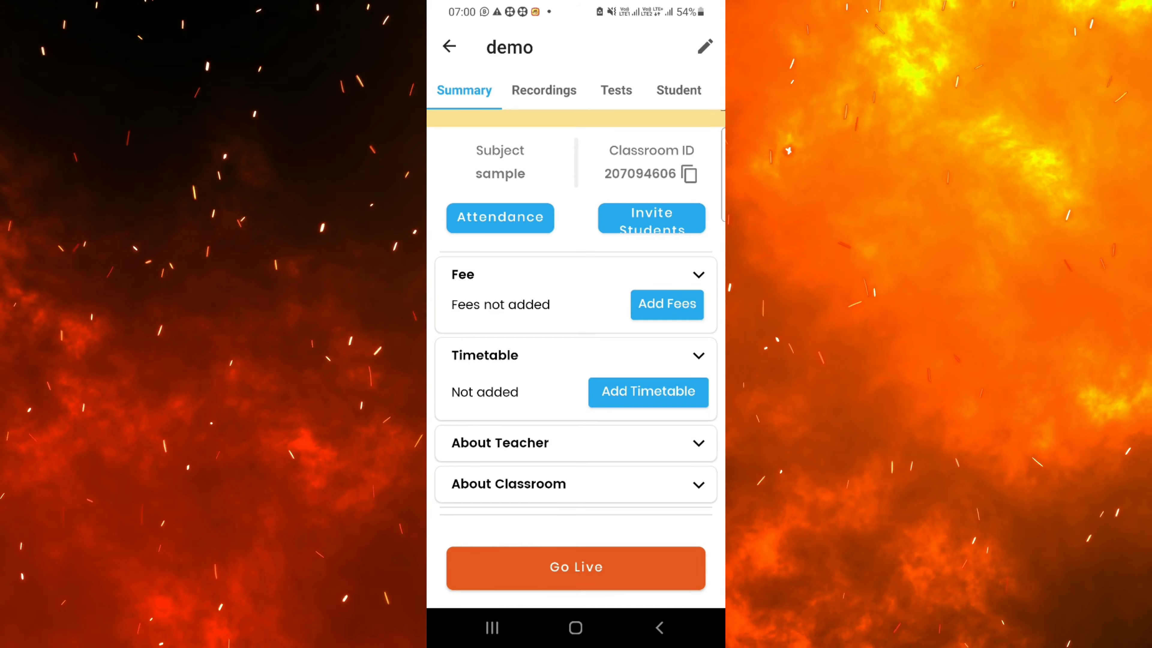
pyautogui.click(665, 303)
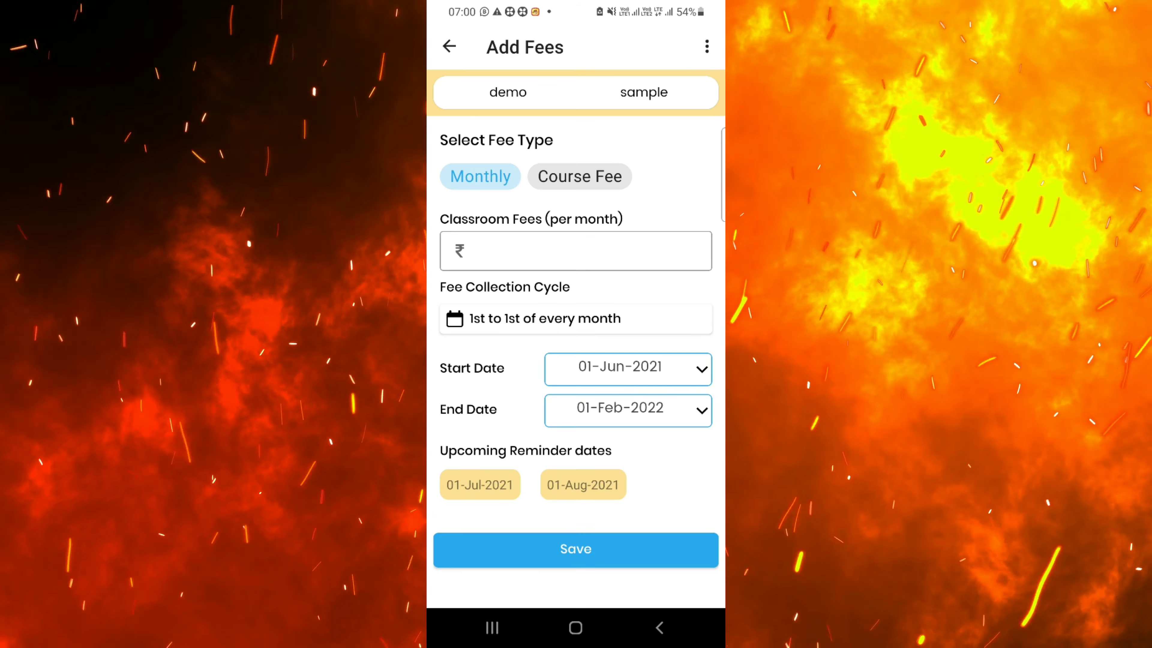
# Examine the monthly fee amount, start date and end date fields for the demo classroom
pyautogui.click(575, 250)
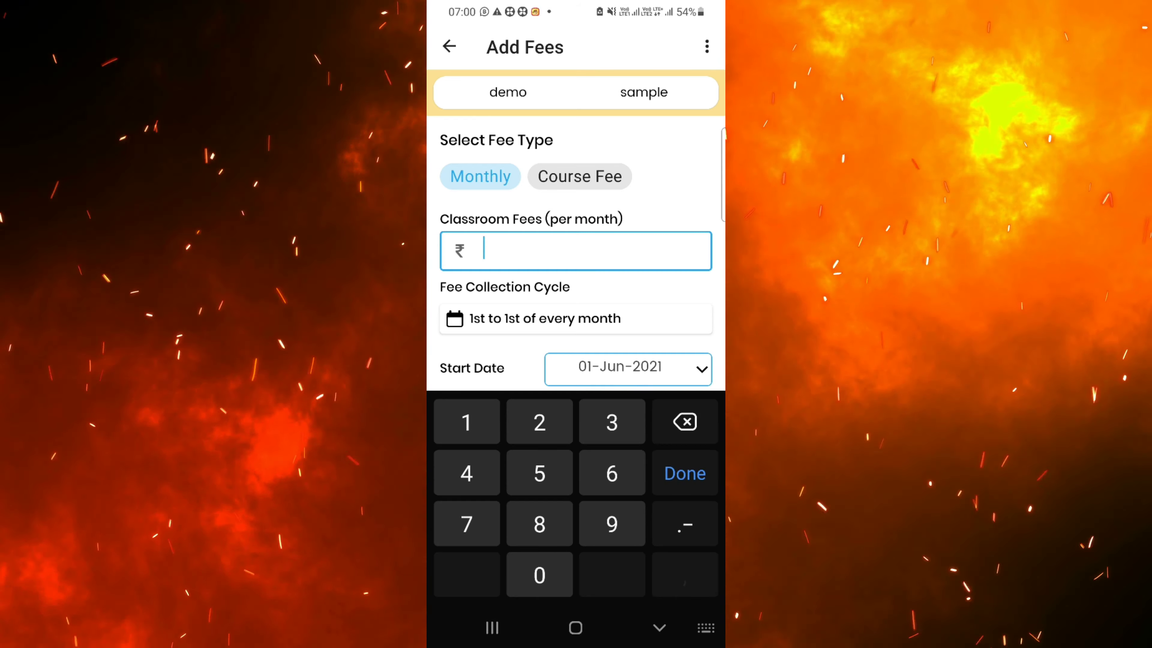
pyautogui.click(658, 627)
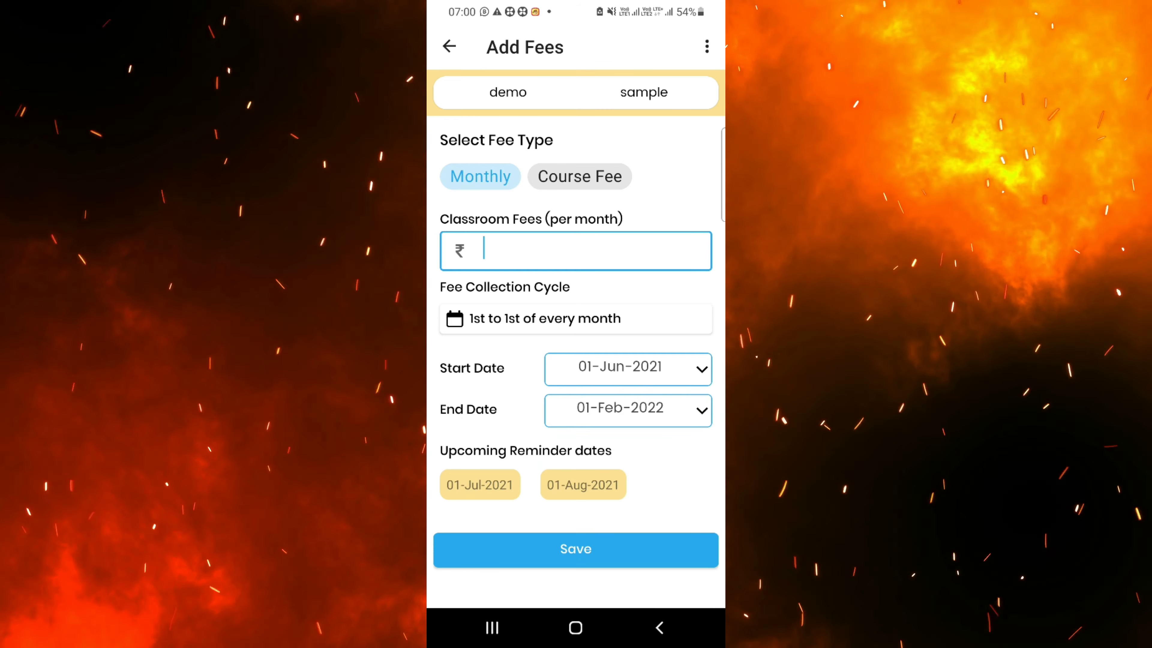
pyautogui.click(628, 369)
pyautogui.click(630, 369)
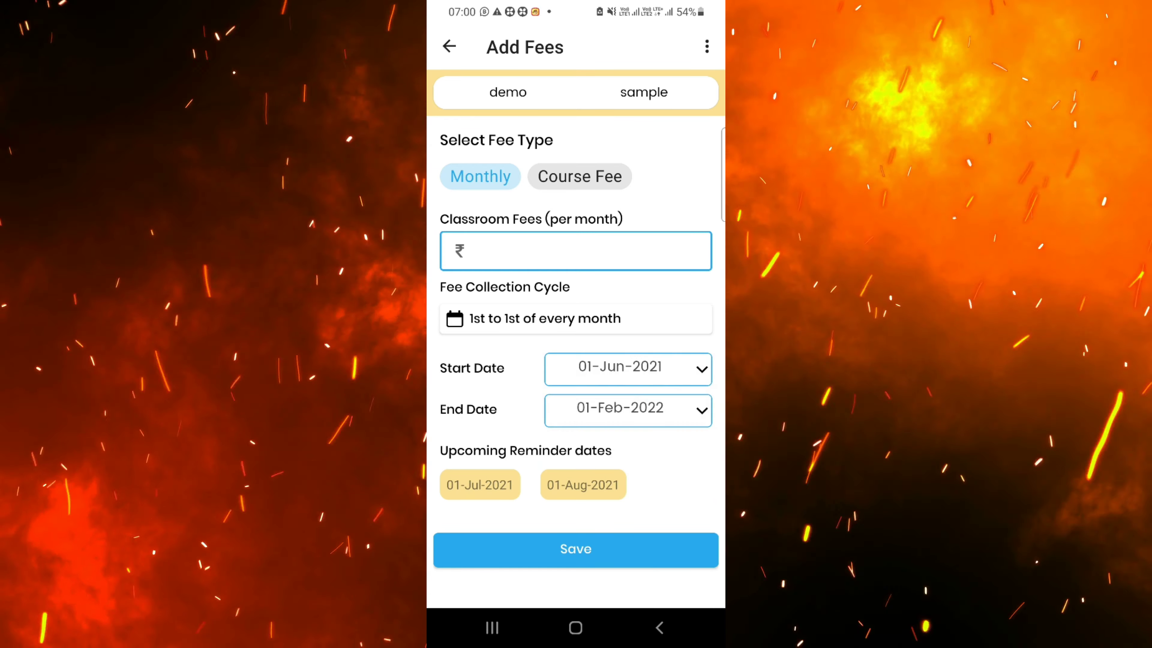
pyautogui.click(628, 410)
# Set the demo classroom's monthly fee to ₹10
pyautogui.click(630, 247)
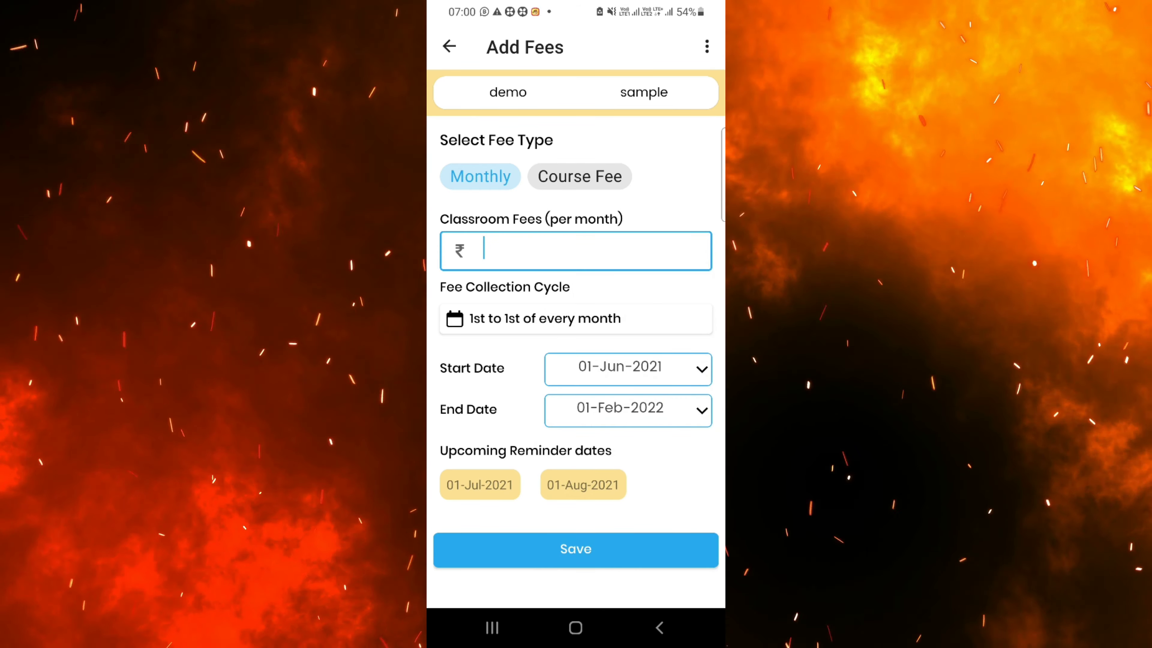
pyautogui.write('10')
pyautogui.click(659, 627)
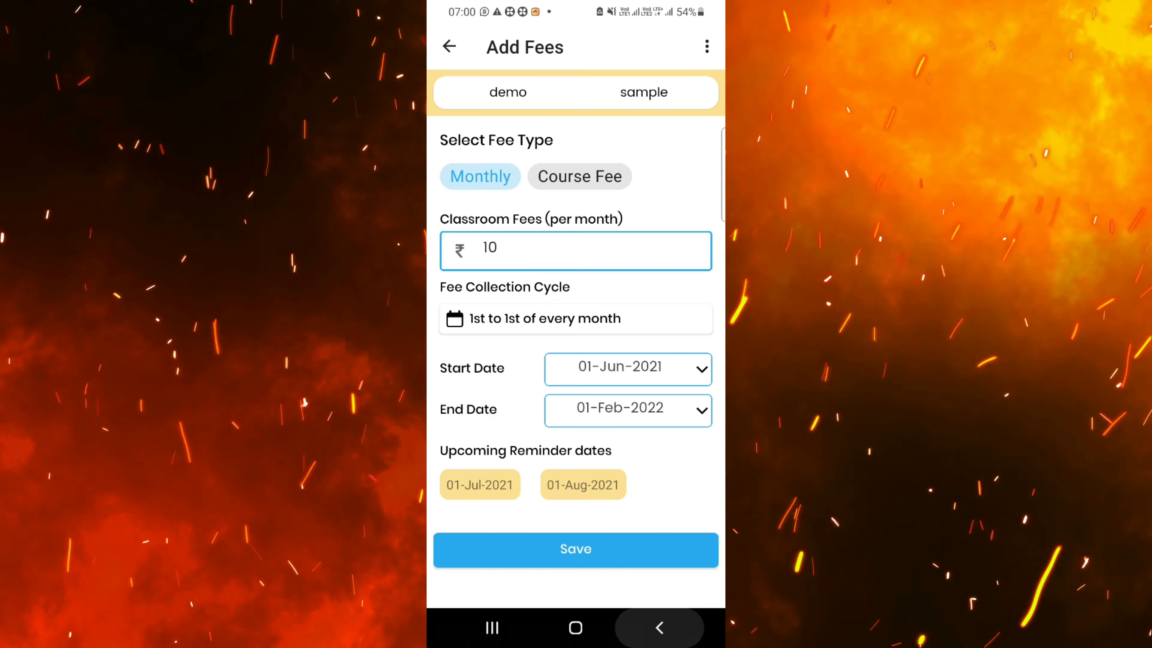
# Save the fee settings for the demo classroom and return to its summary
pyautogui.click(575, 549)
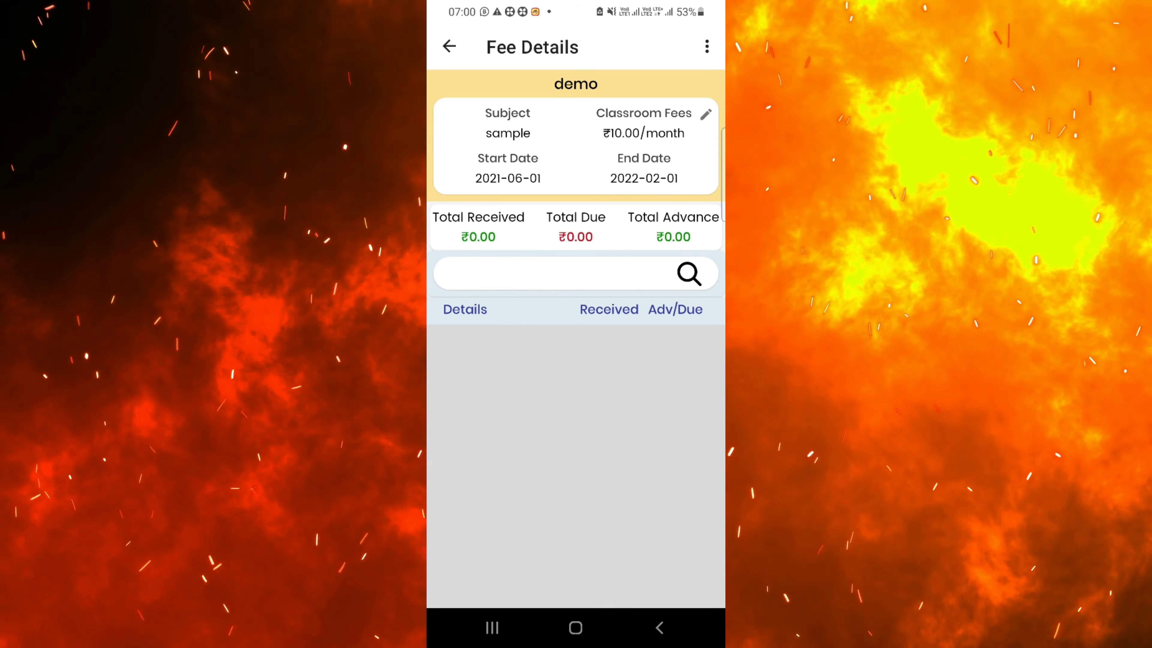
pyautogui.click(449, 46)
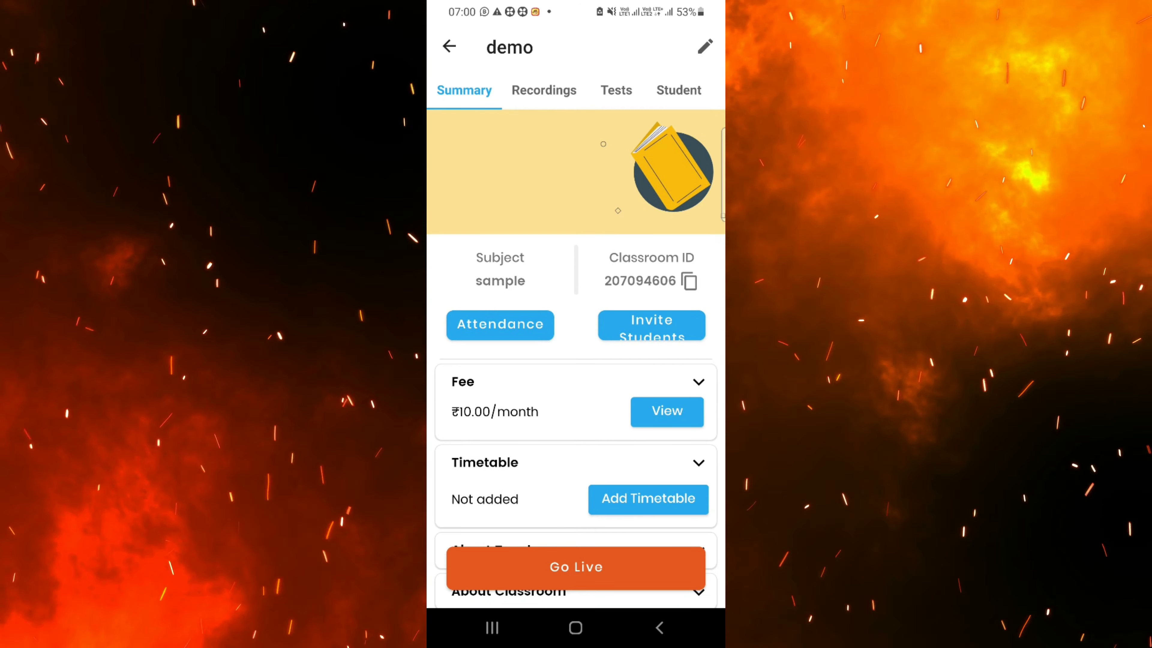
# Look through the sharing apps offered for inviting students, close them without sending, and copy the demo classroom's ID
pyautogui.click(651, 324)
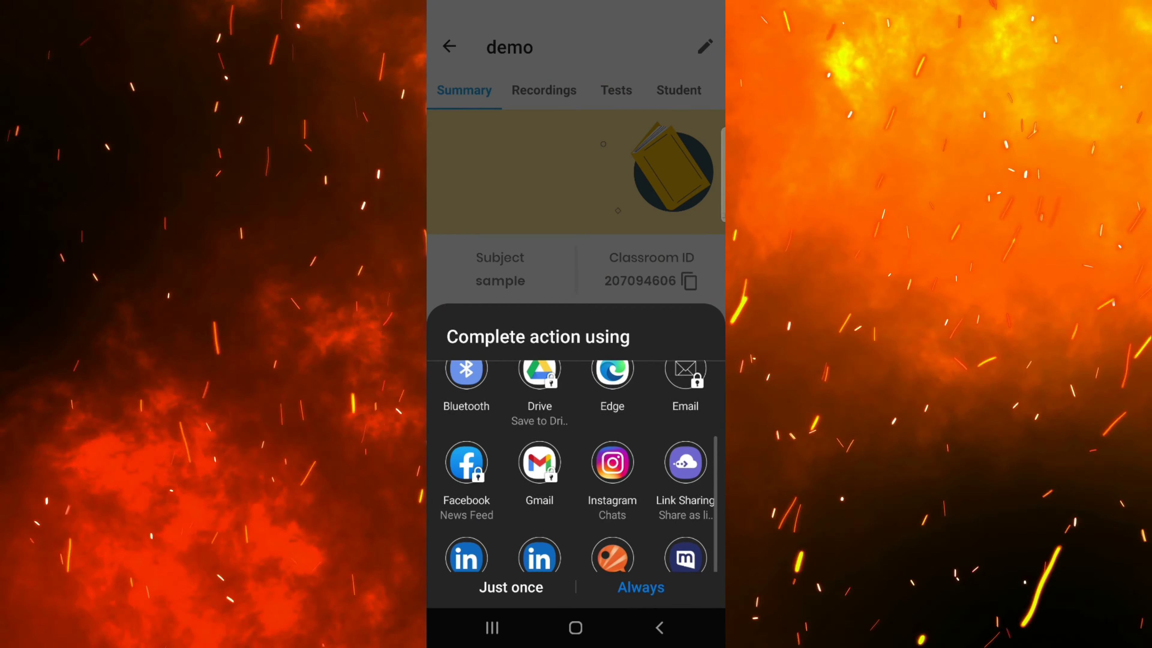
pyautogui.scroll(-5, 576, 327)
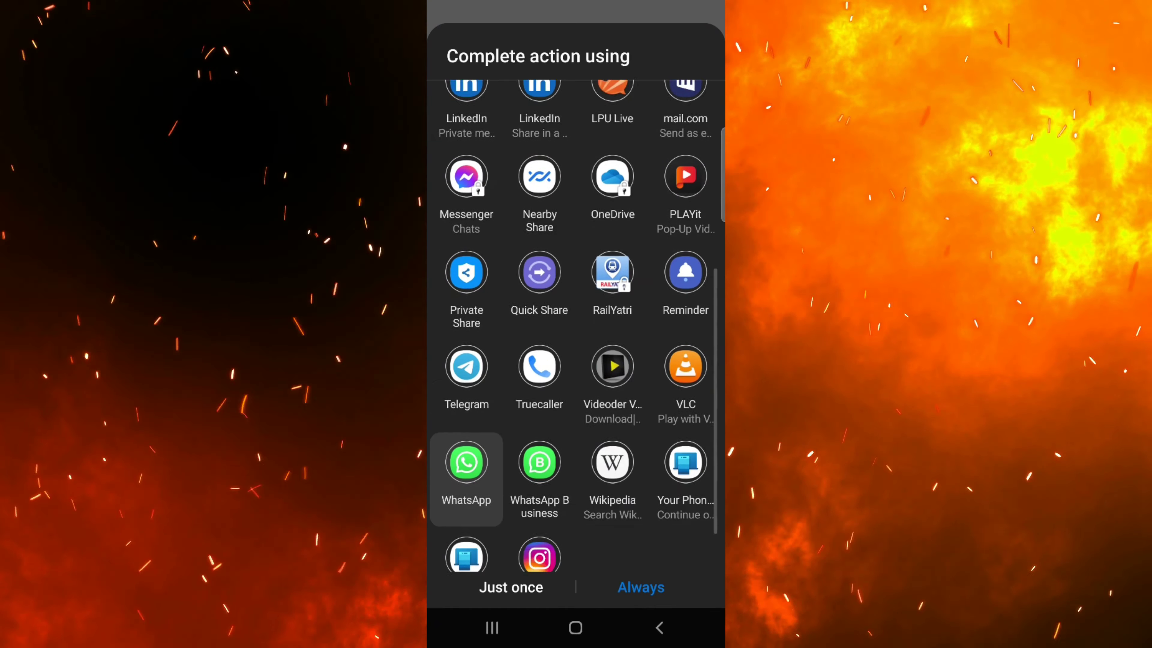
pyautogui.click(466, 417)
pyautogui.scroll(10, 576, 326)
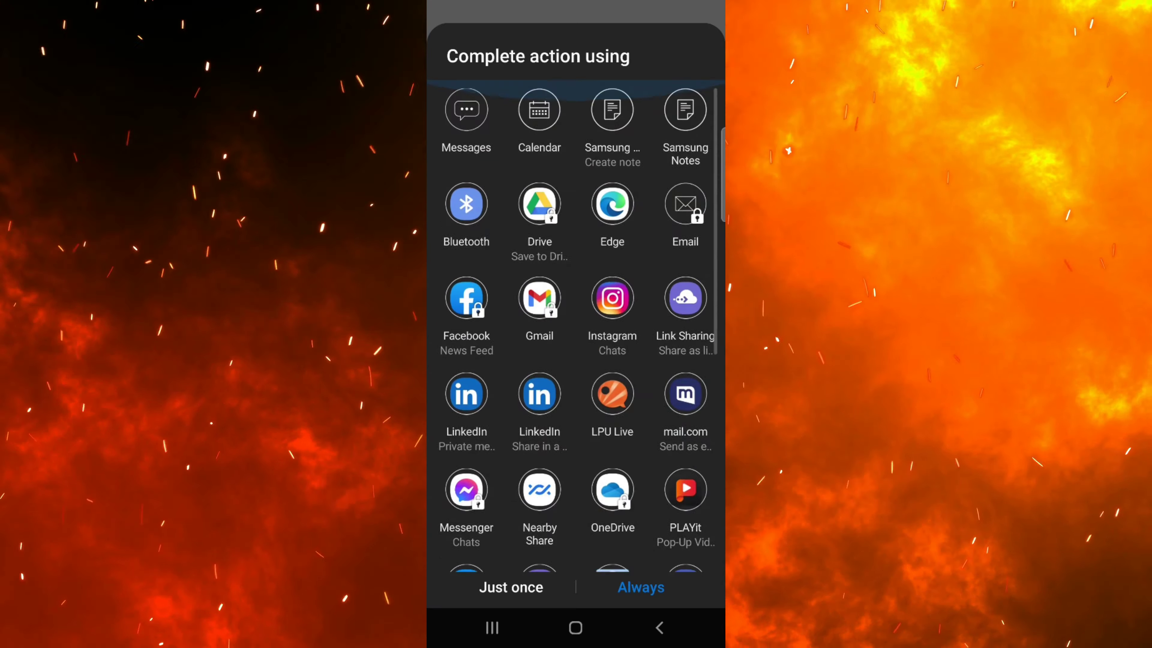
pyautogui.press('Escape')
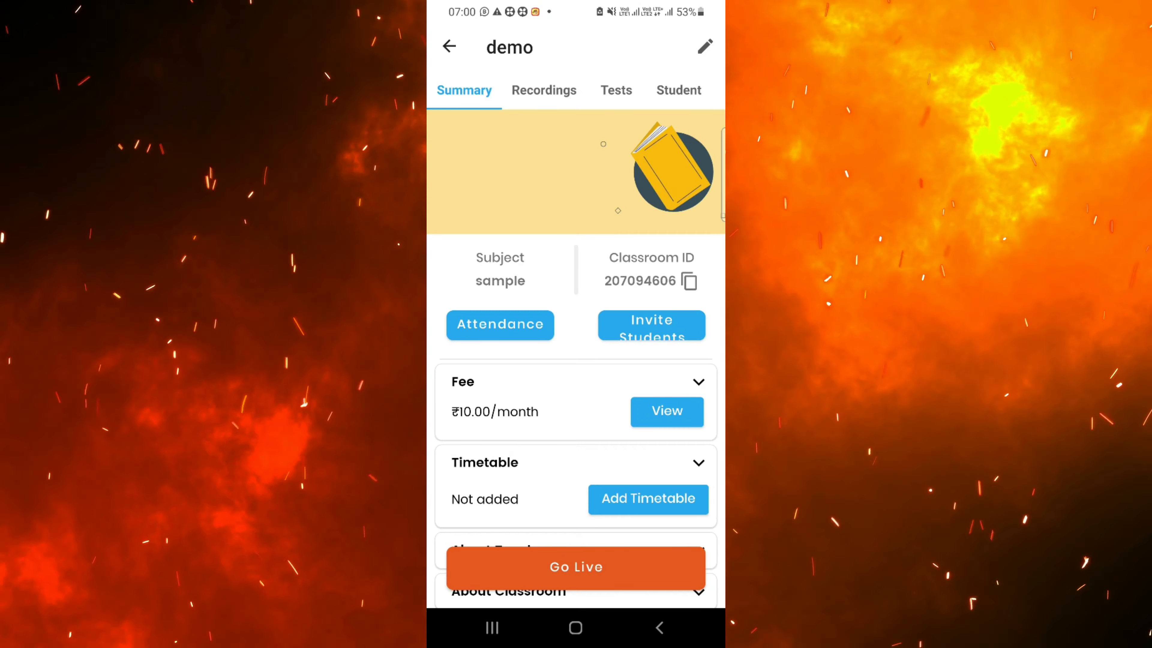
pyautogui.click(690, 281)
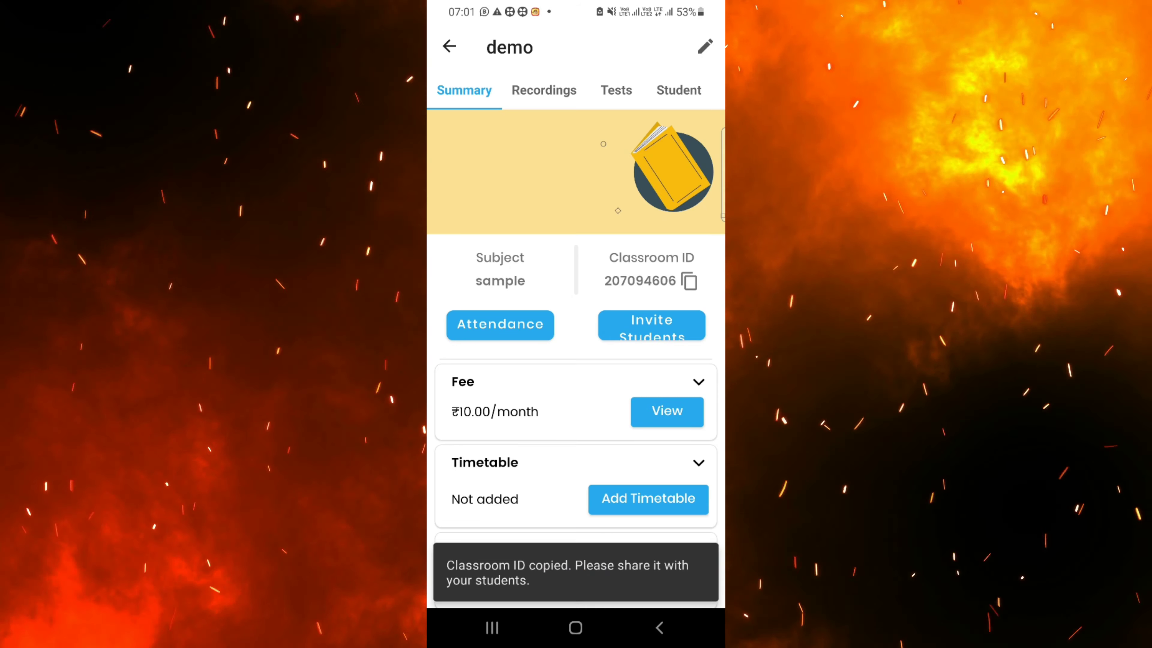
# Start a timetable for the demo classroom with Monday and Tuesday classes from 9:00 AM to 10:00 AM
pyautogui.scroll(-2, 576, 354)
pyautogui.click(651, 404)
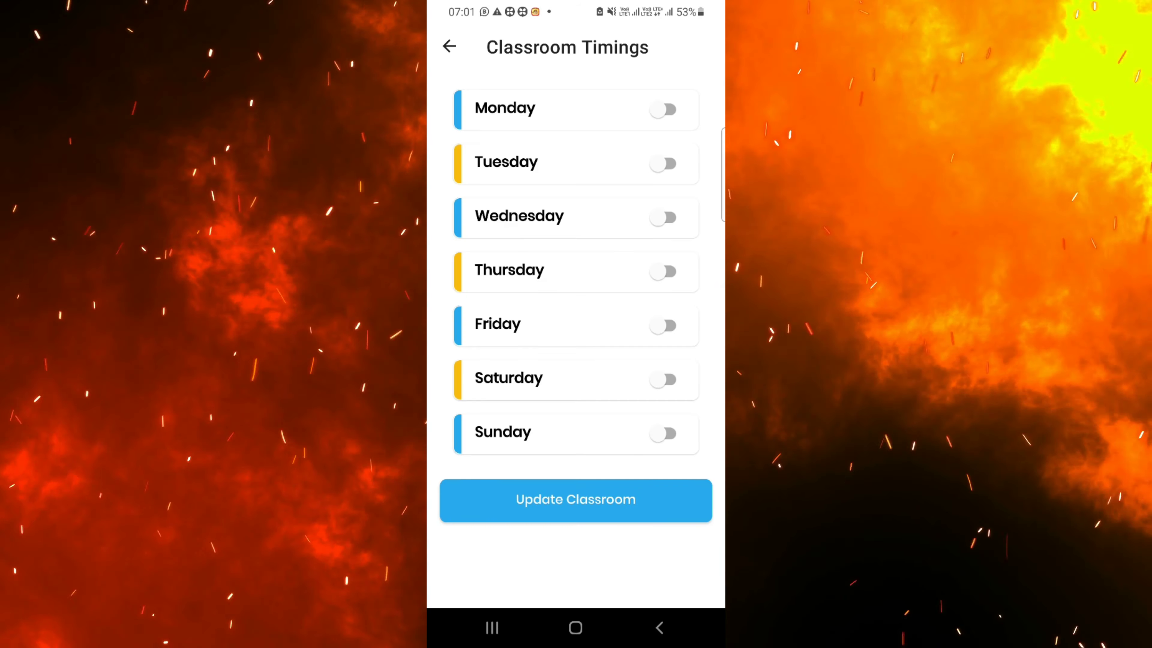
pyautogui.click(664, 109)
pyautogui.click(667, 203)
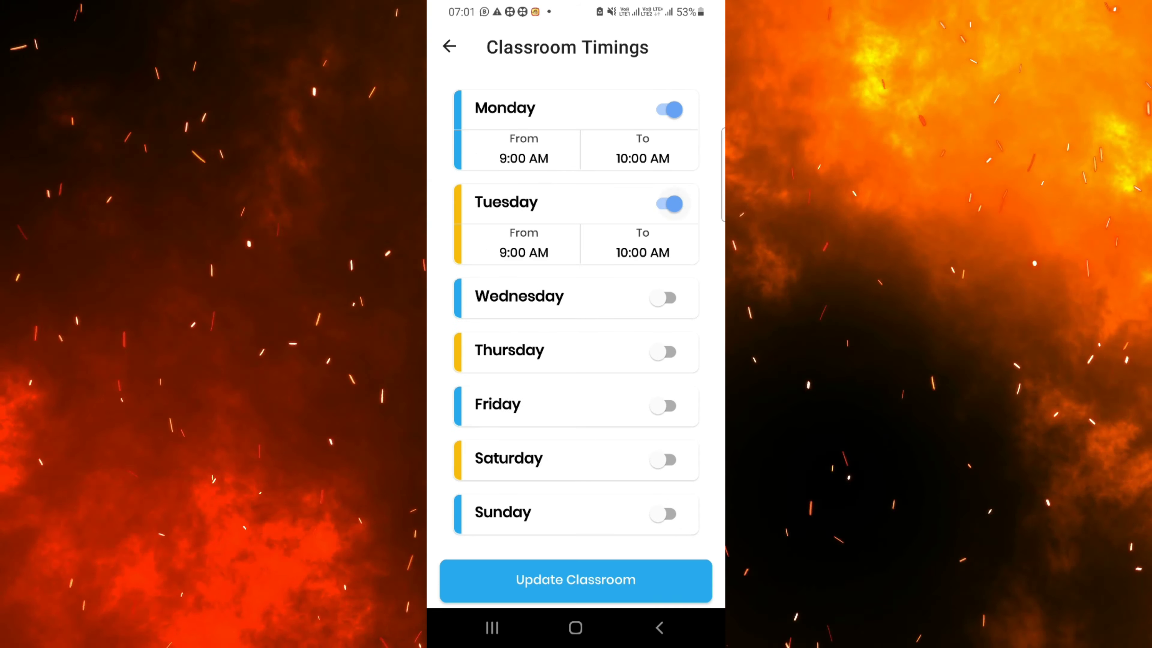
pyautogui.click(523, 150)
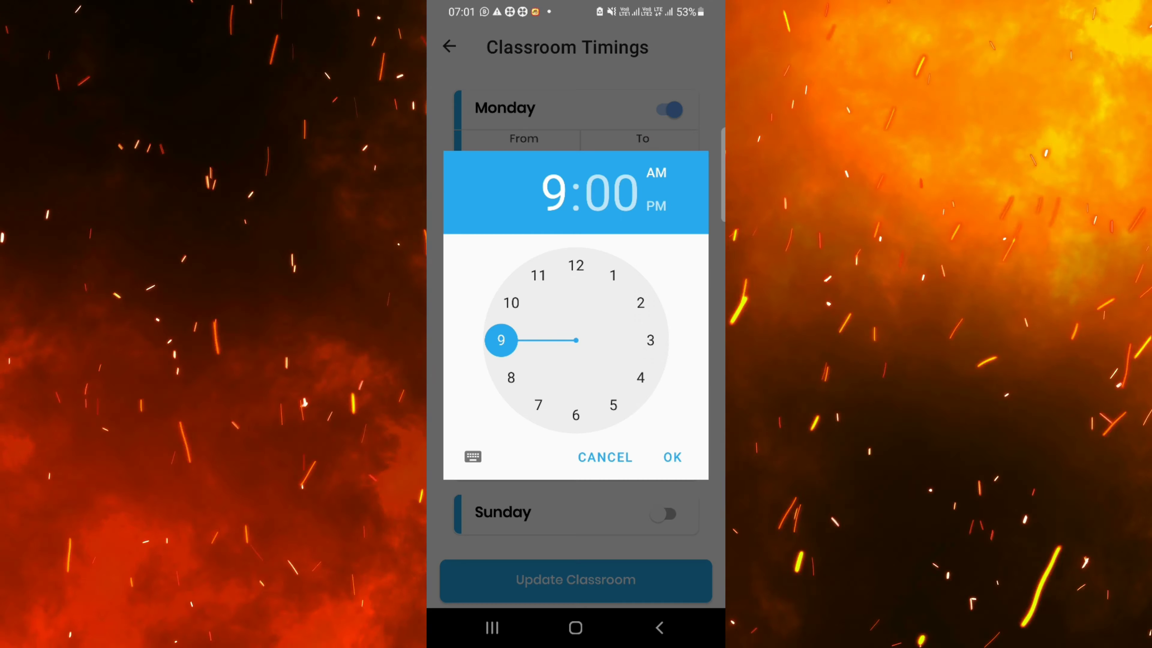
pyautogui.click(672, 457)
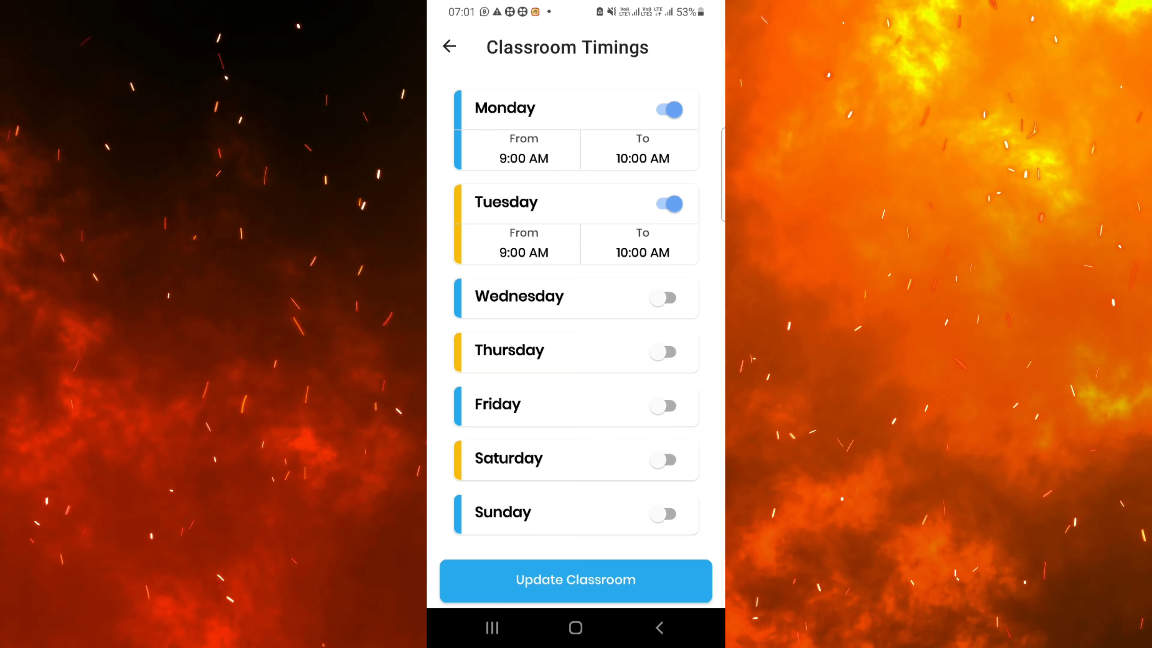
# Add Wednesday and Thursday classes from 9:00 to 10:00 AM and a Friday class from 10:00 to 11:00 AM, and save the timetable
pyautogui.click(666, 297)
pyautogui.click(662, 391)
pyautogui.scroll(-2, 576, 340)
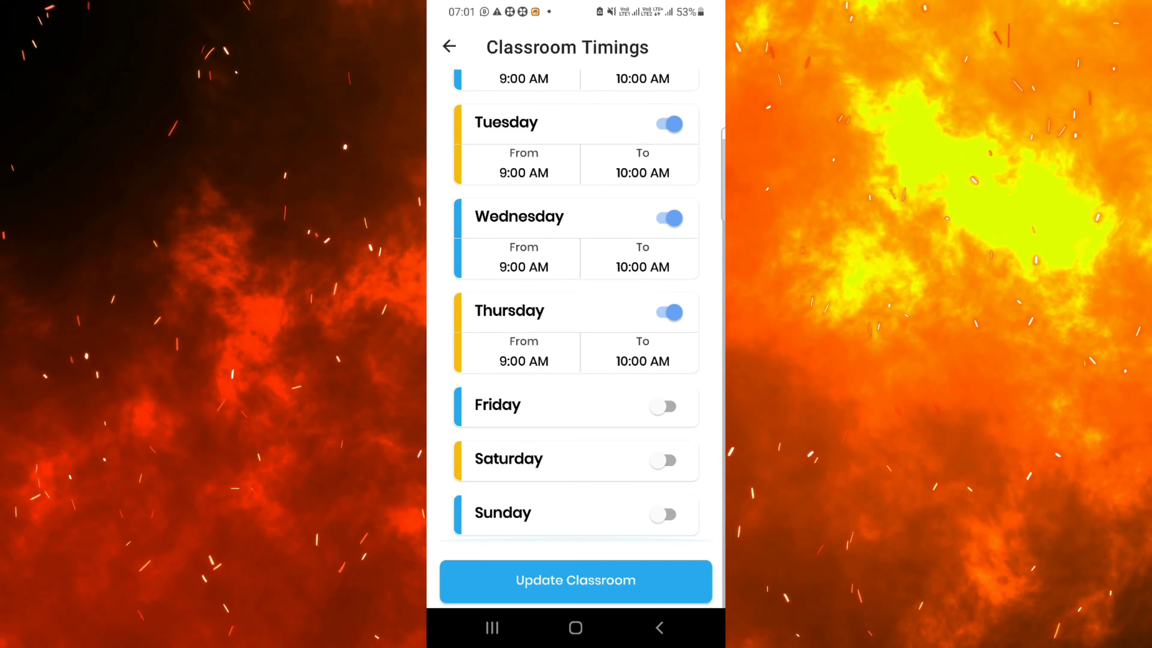
pyautogui.click(665, 406)
pyautogui.click(523, 172)
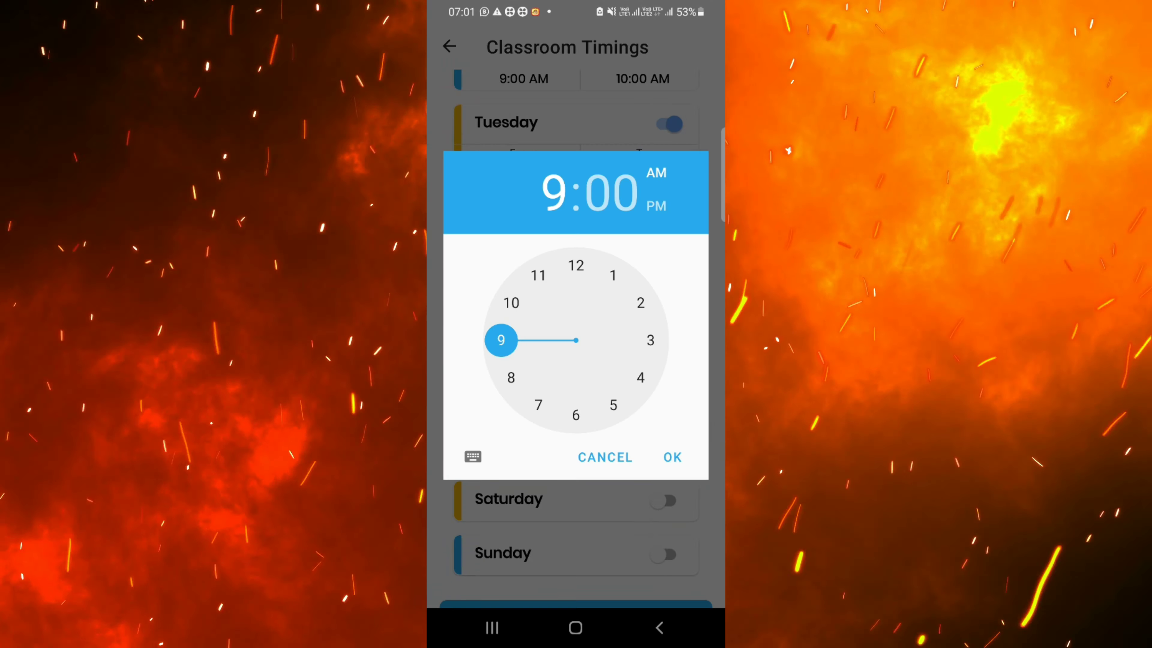
pyautogui.click(511, 303)
pyautogui.click(672, 457)
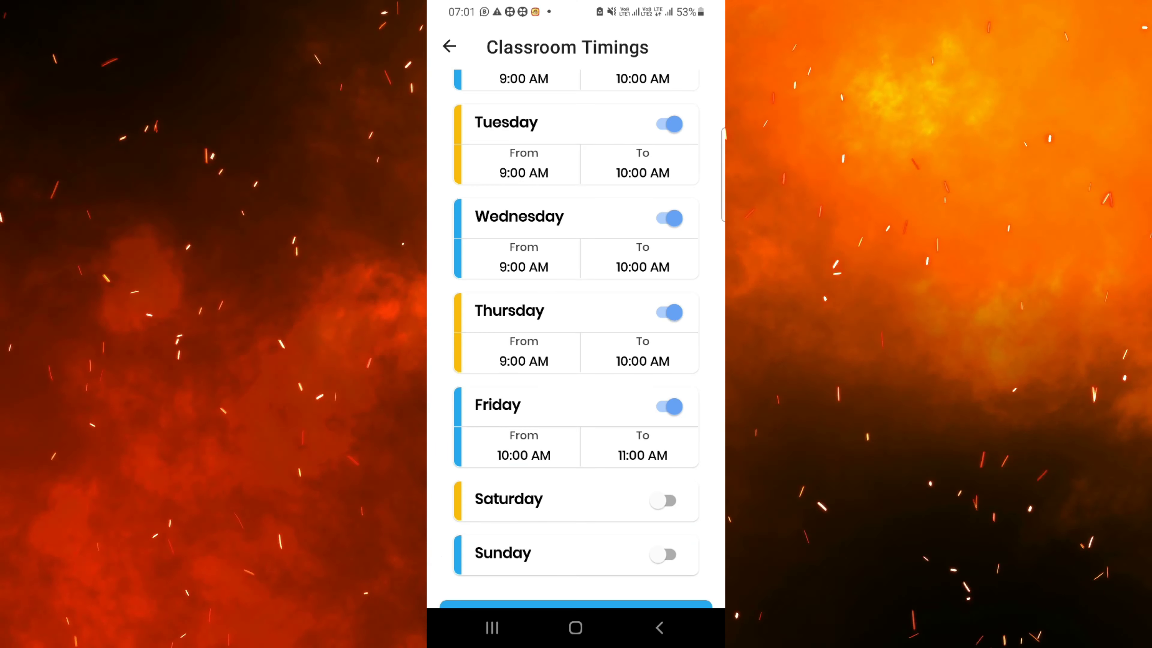
pyautogui.scroll(-1, 575, 341)
pyautogui.click(576, 581)
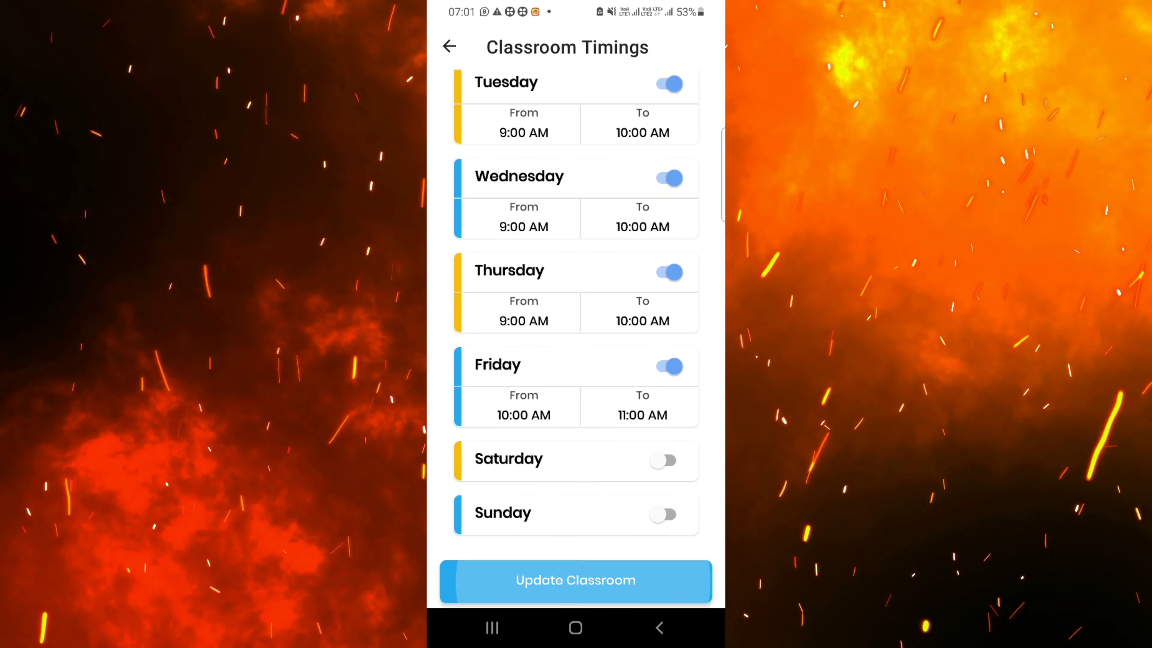
# Enter "hello students" as the teacher description of the demo classroom and save it
pyautogui.scroll(-5, 576, 340)
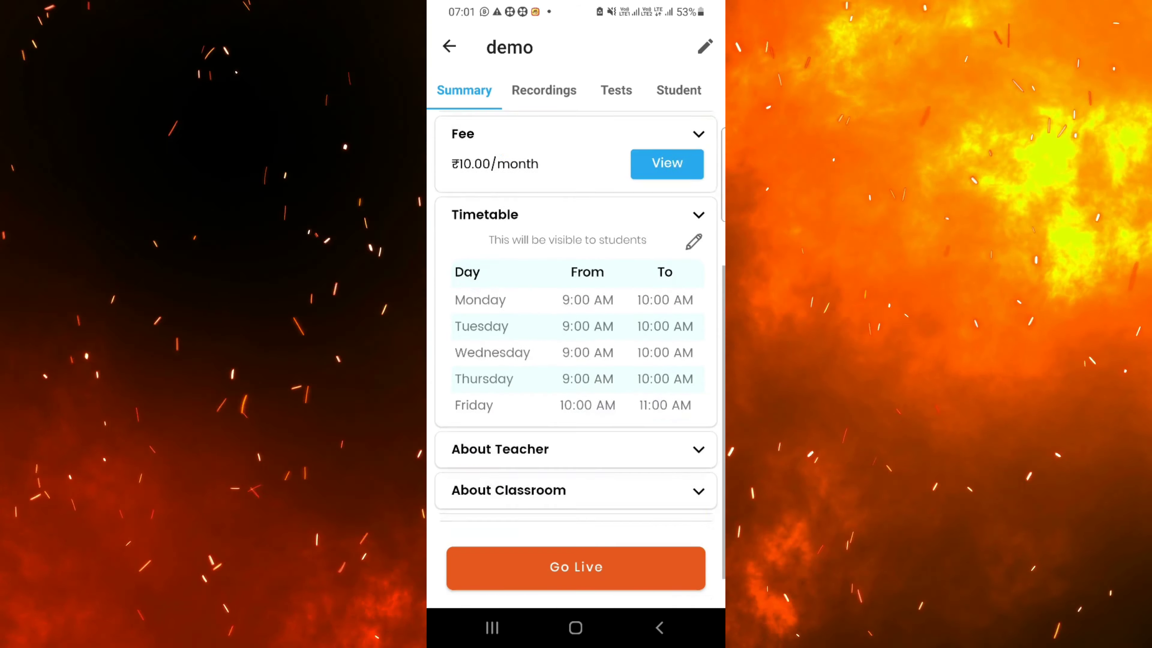
pyautogui.click(576, 402)
pyautogui.click(577, 408)
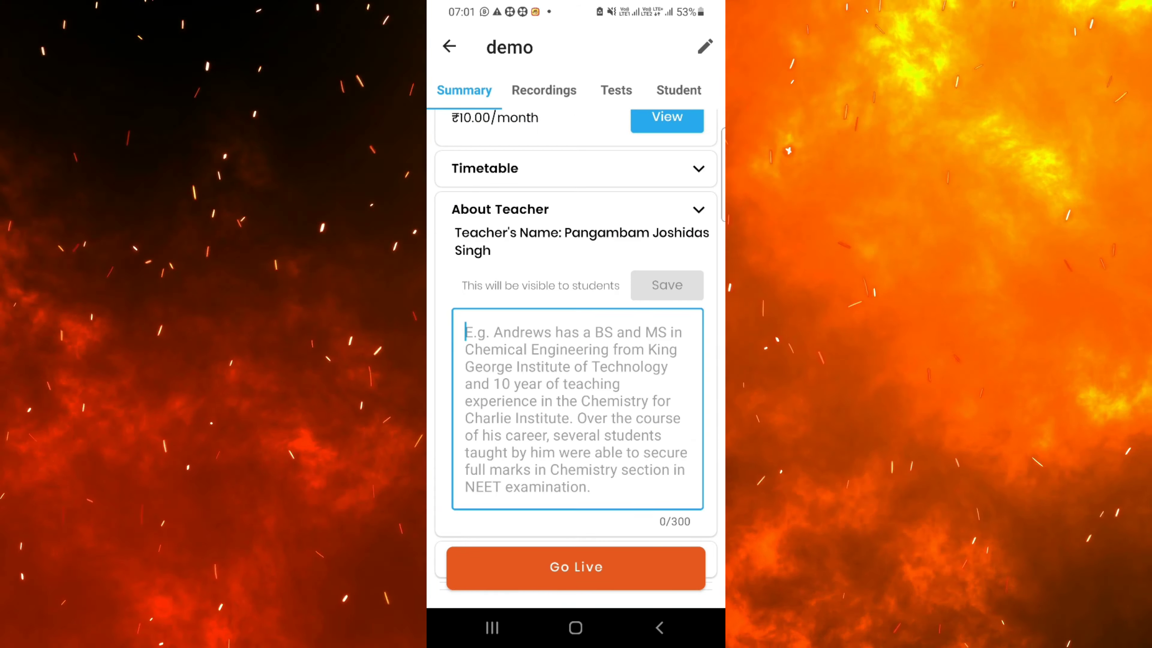
pyautogui.write('hello ')
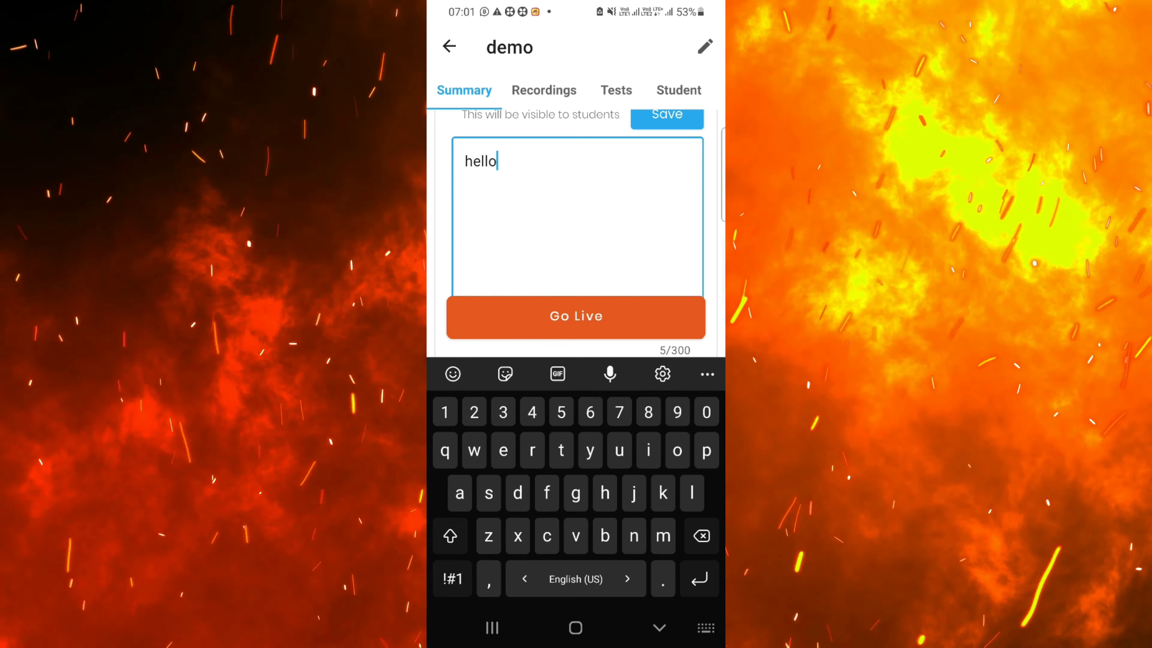
pyautogui.write('st')
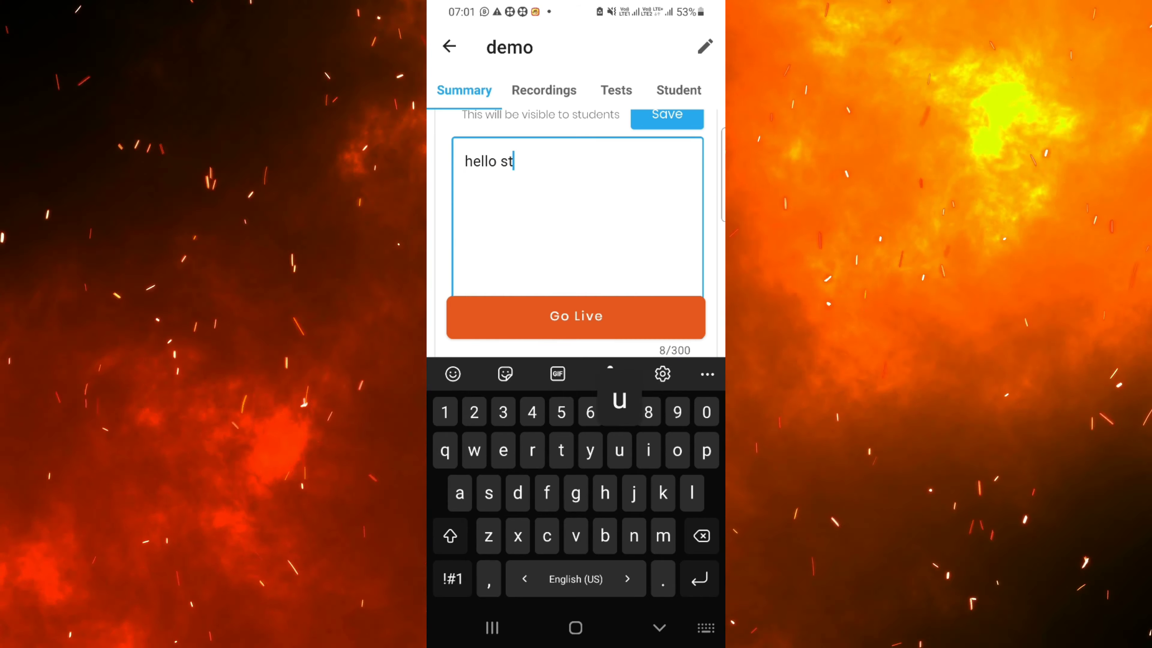
pyautogui.write('udents')
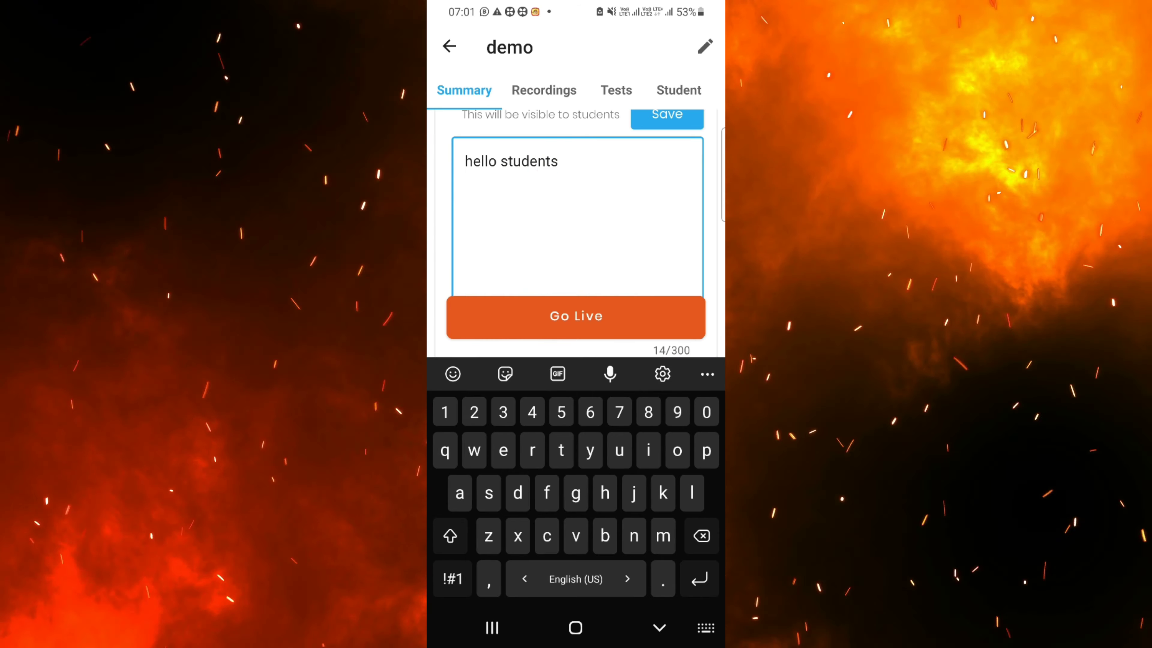
pyautogui.click(660, 628)
pyautogui.click(663, 170)
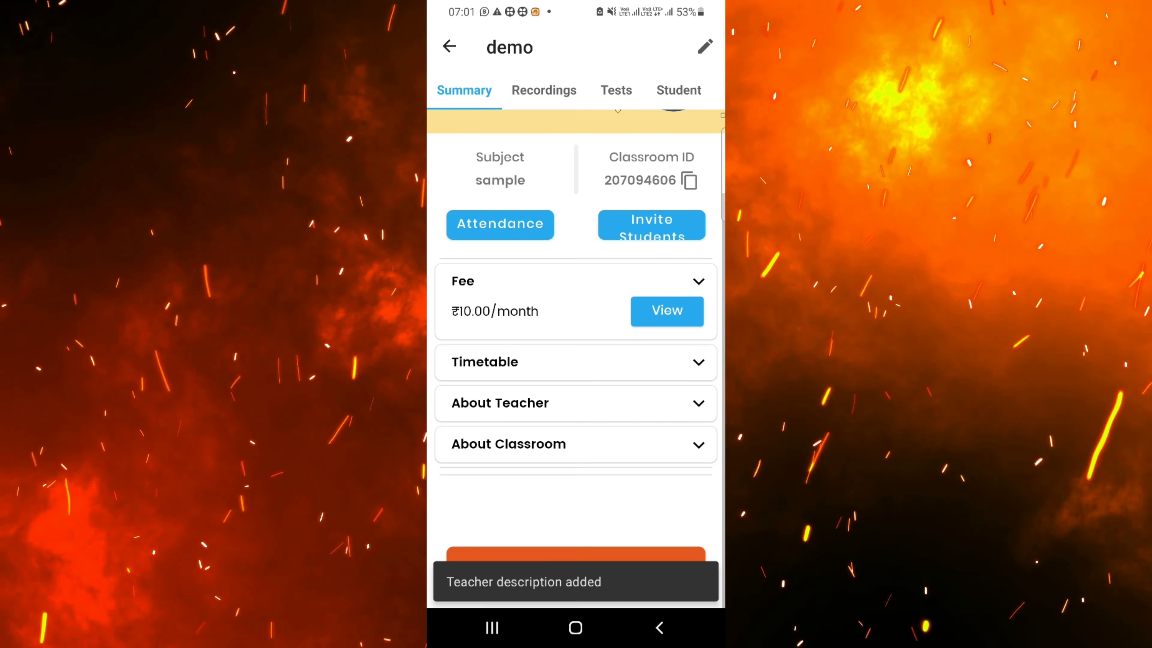
# Enter "demo class" as the description about the classroom and save it
pyautogui.click(508, 444)
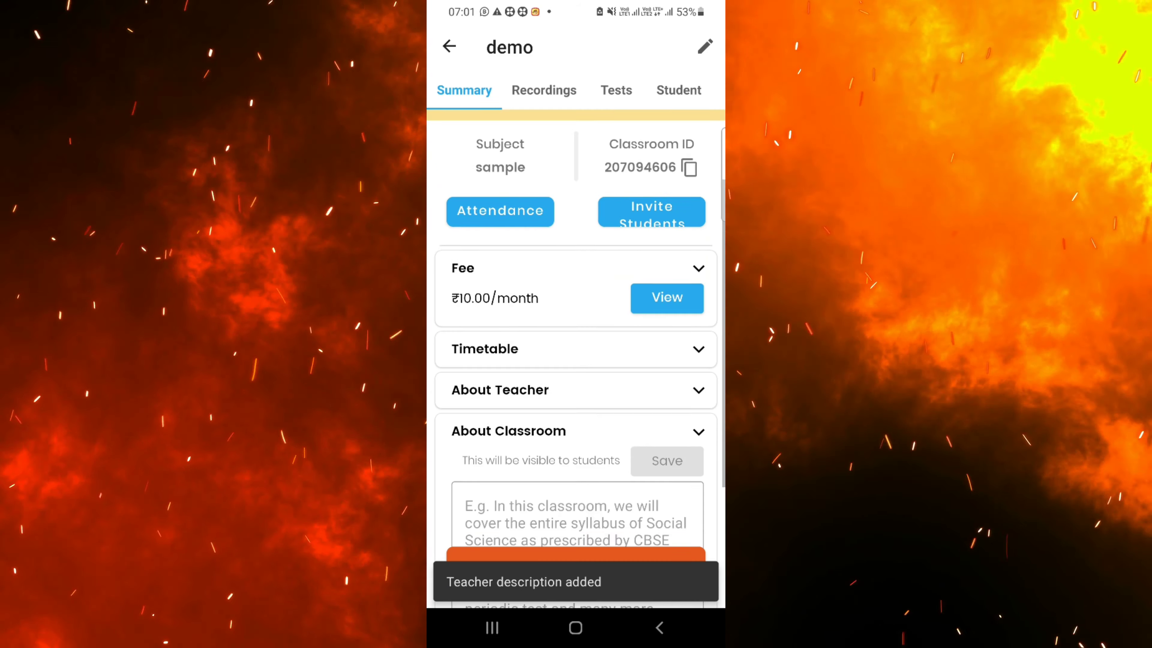
pyautogui.scroll(-5, 576, 363)
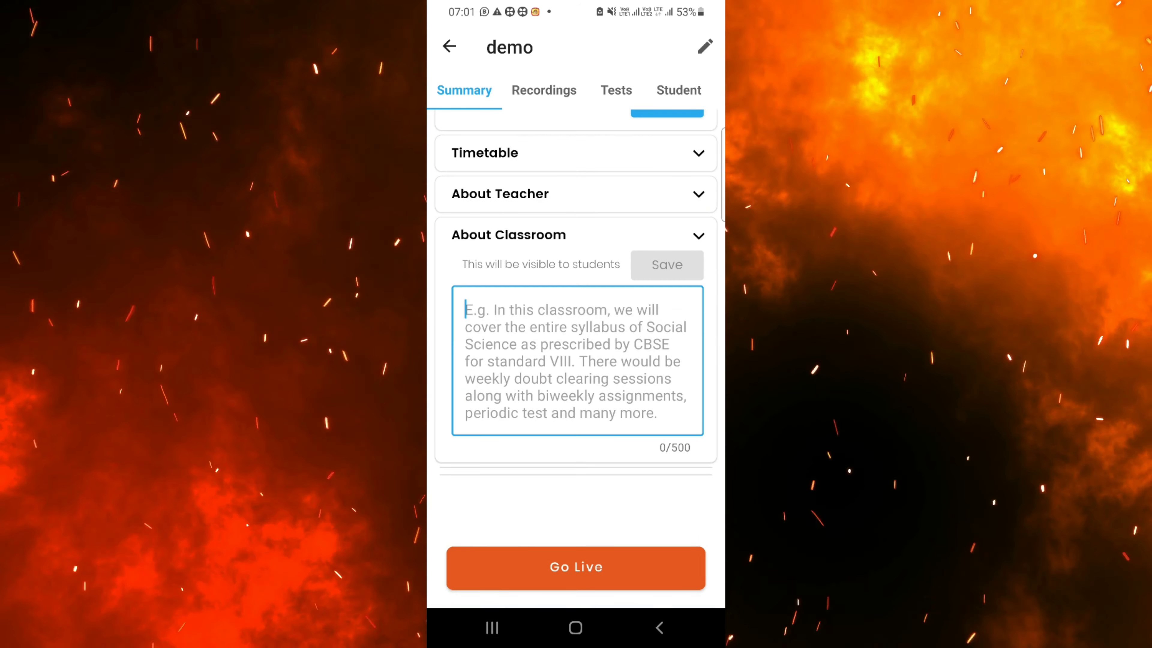
pyautogui.click(576, 361)
pyautogui.write('demo class')
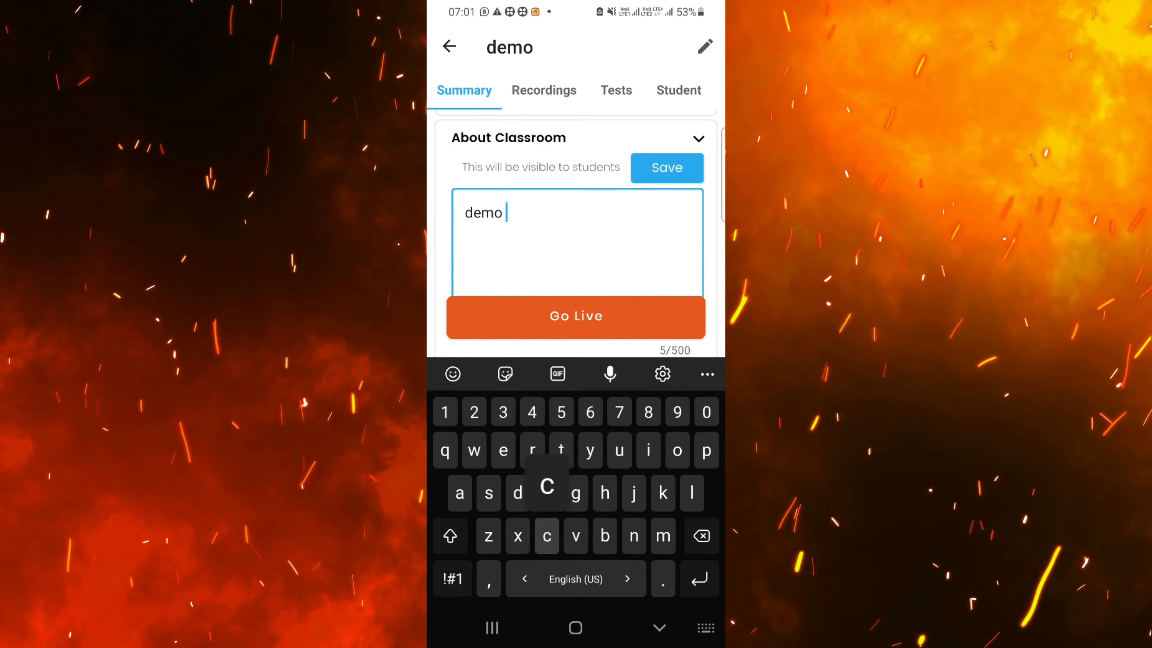
pyautogui.click(667, 167)
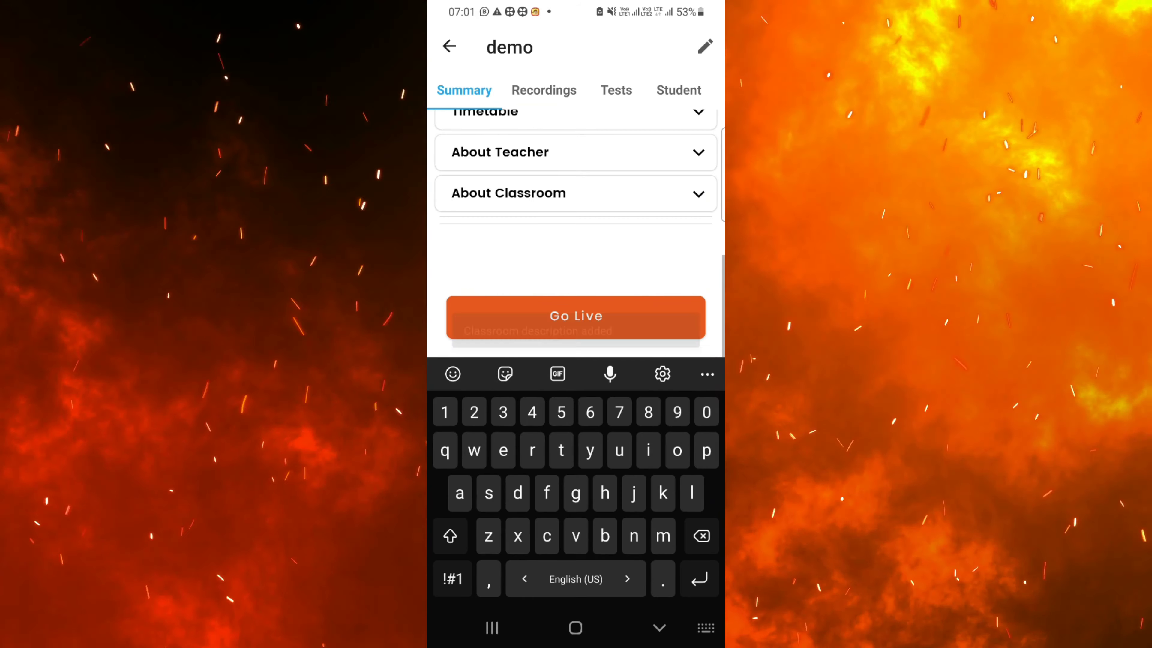
# Look over the demo classroom's recordings, tests and enrolled students sections
pyautogui.click(544, 90)
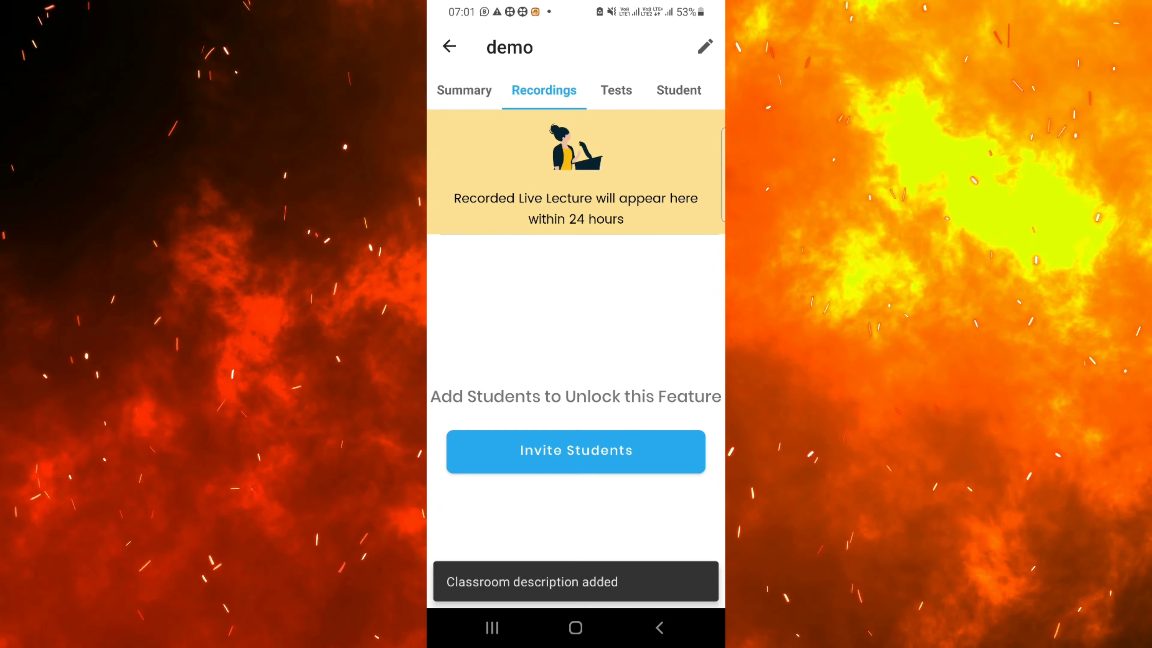
pyautogui.click(616, 90)
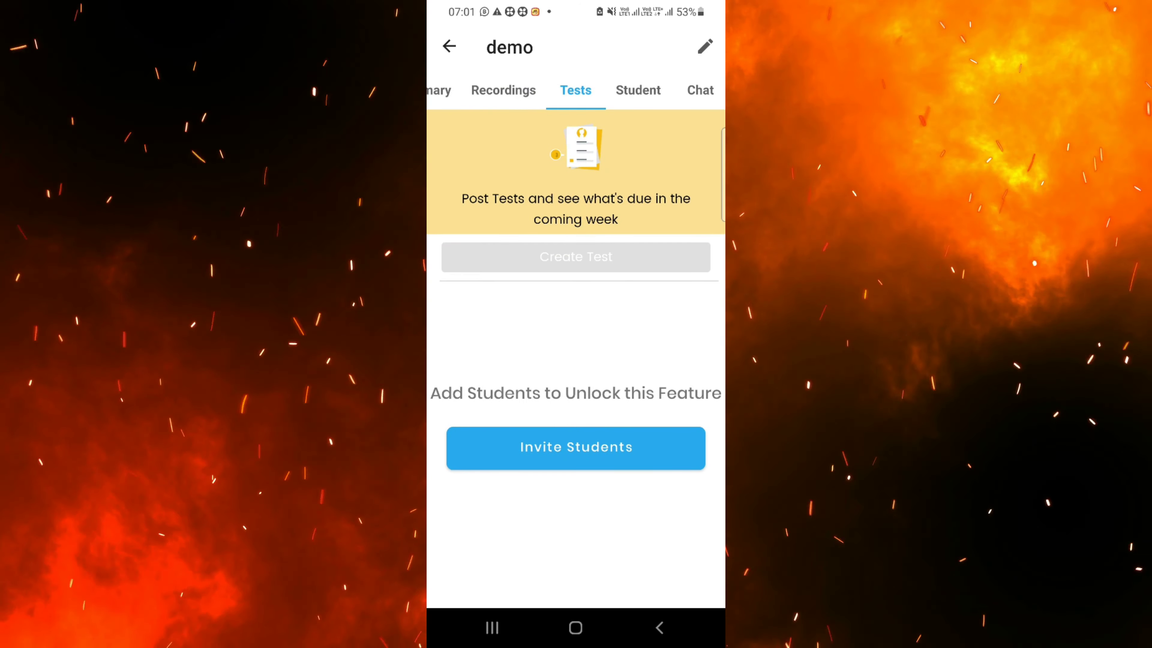
pyautogui.click(637, 90)
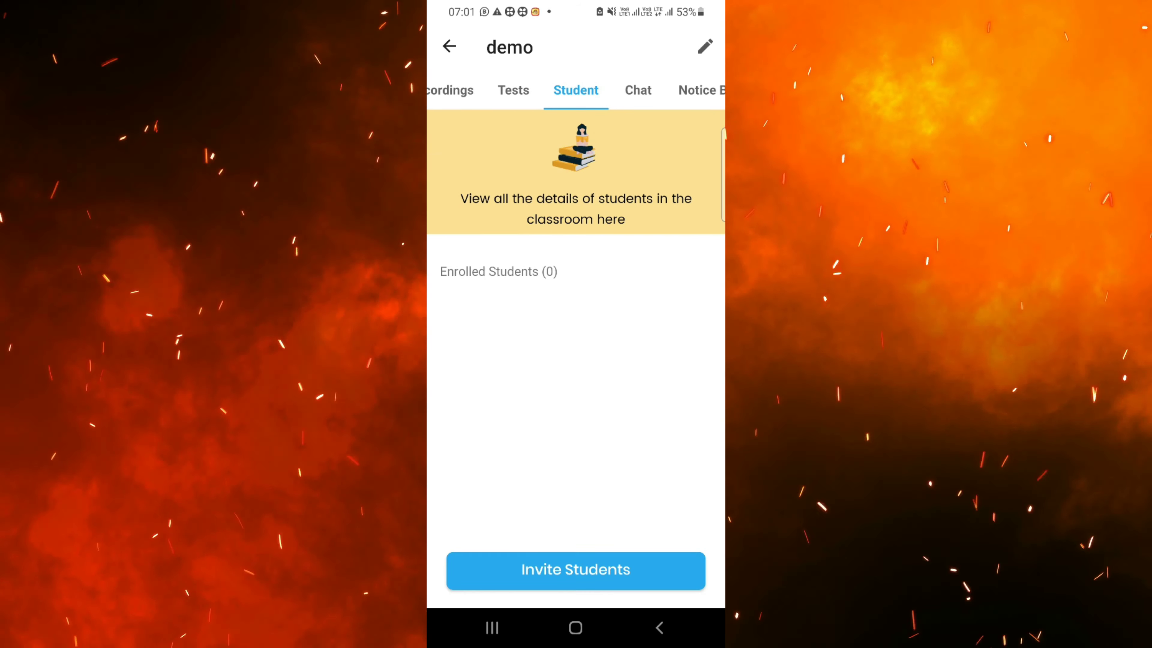